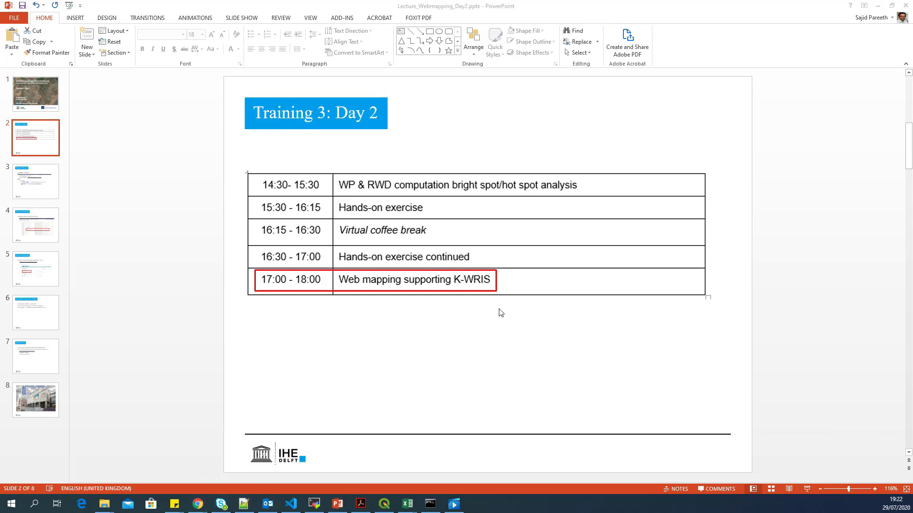
Step: Show GeoServer's Layer Preview page in Chrome, scrolled to the top of its 22-layer list
key("alt+Tab")
left_click(712, 6)
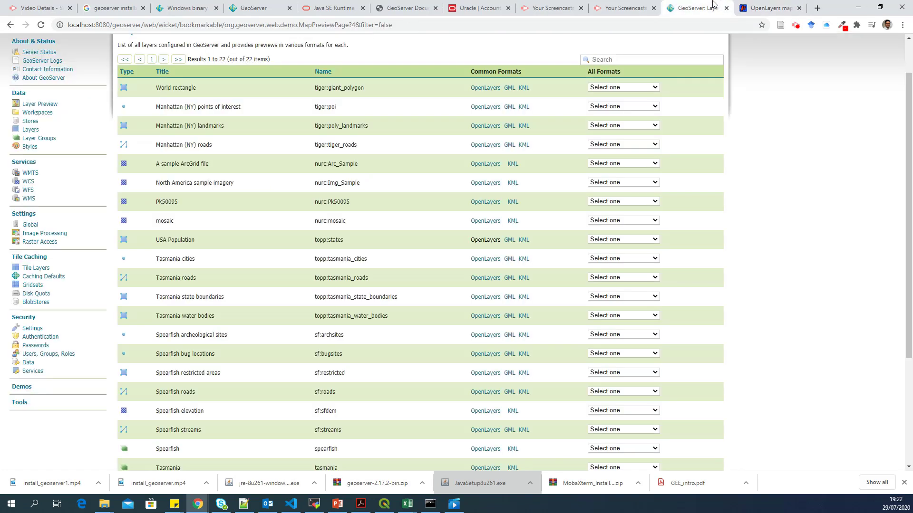
left_click(123, 26)
left_click(110, 24)
scroll(361, 133, "up", 1)
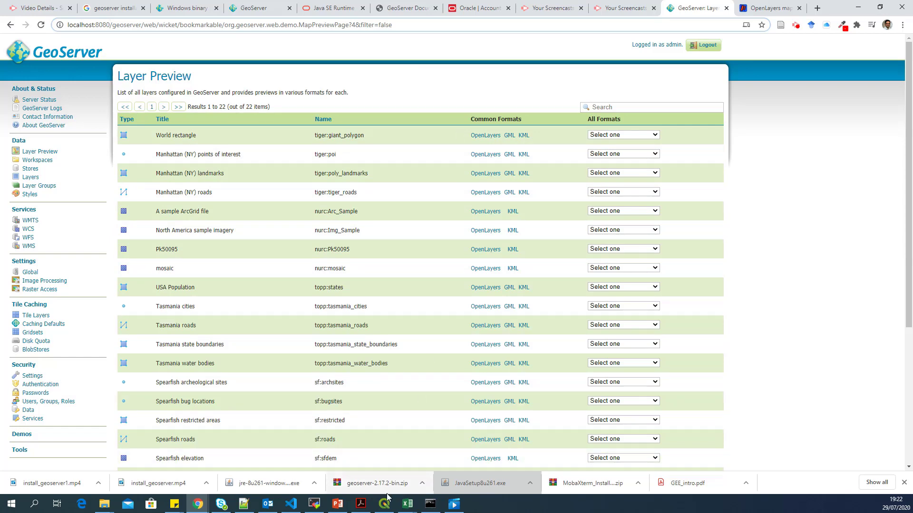
Step: Go to slide 3, 'Required software !', and highlight the Geocat Bridge line
left_click(339, 504)
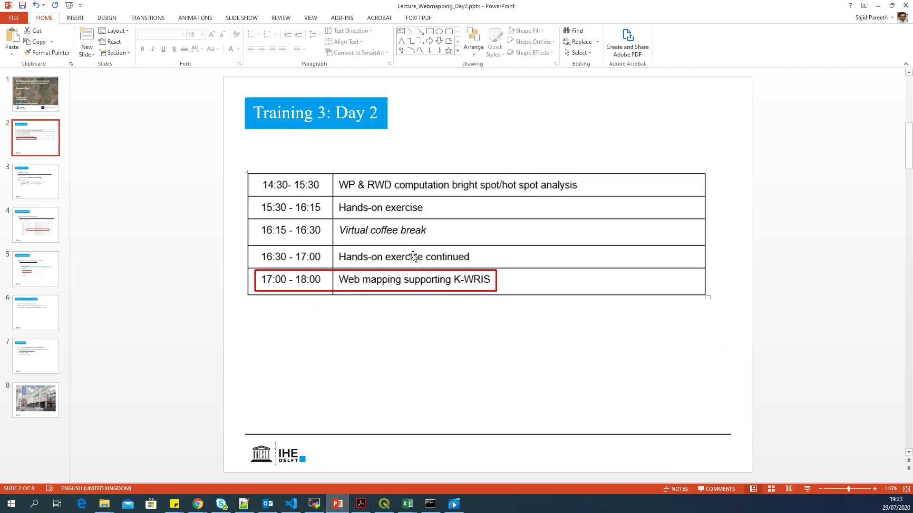
left_click(46, 193)
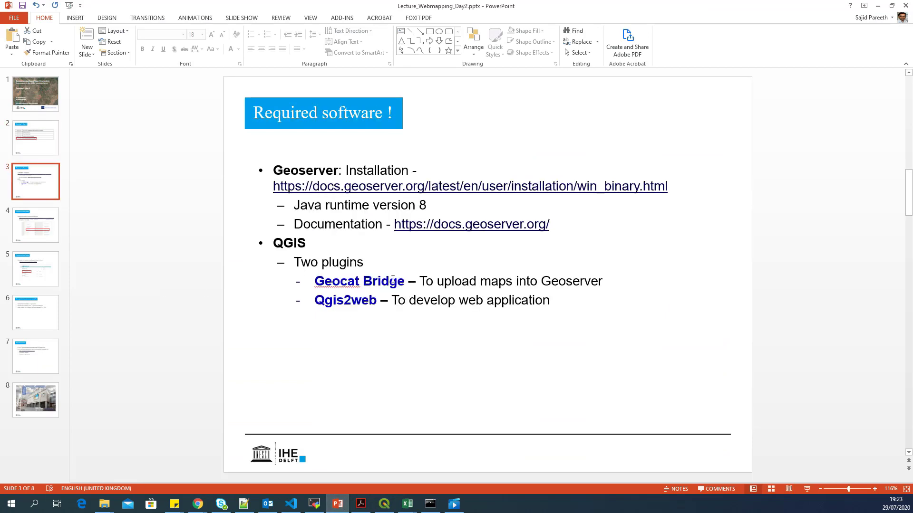
triple_click(336, 282)
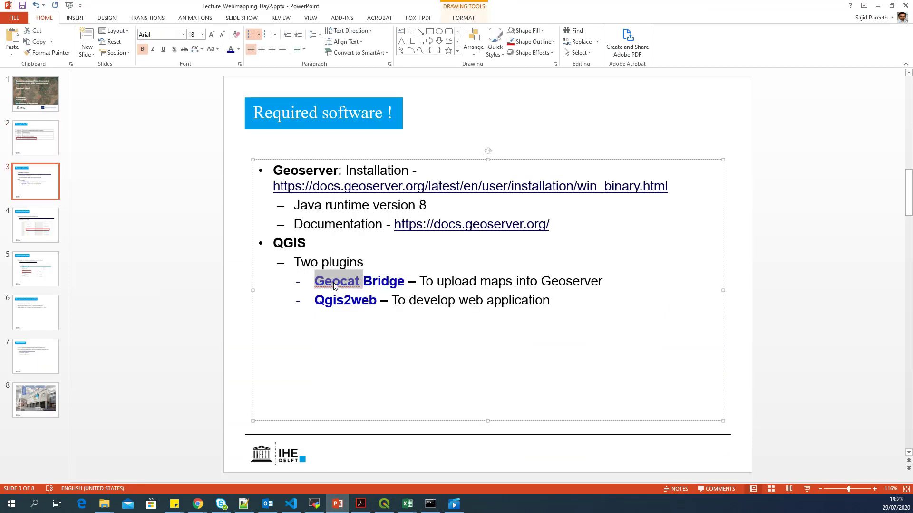
left_click(422, 287)
left_click(478, 282)
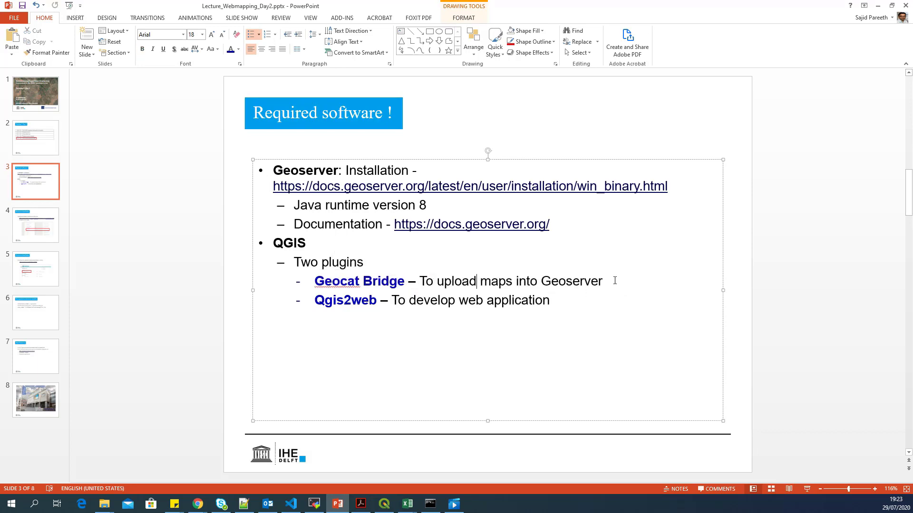
left_click_drag(614, 281, 343, 284)
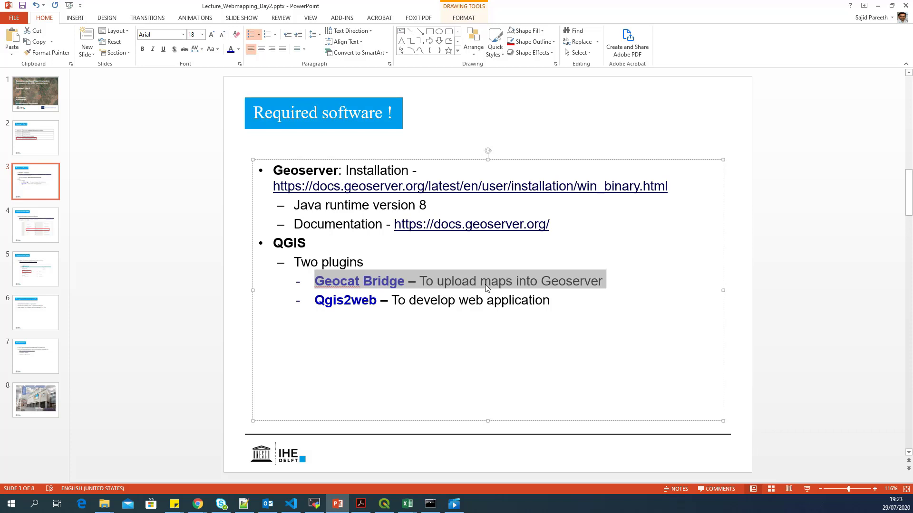
Step: Highlight the Qgis2web line instead, then deselect the text box
left_click(363, 300)
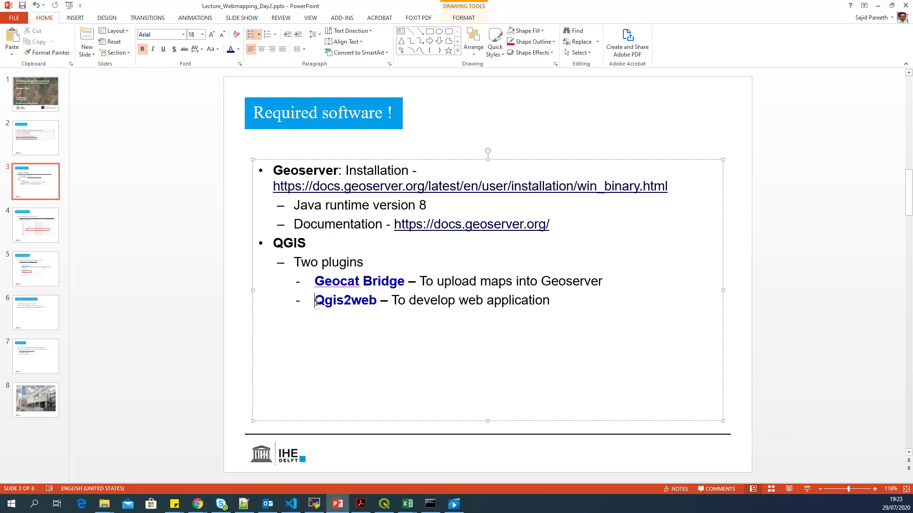
left_click_drag(316, 300, 539, 303)
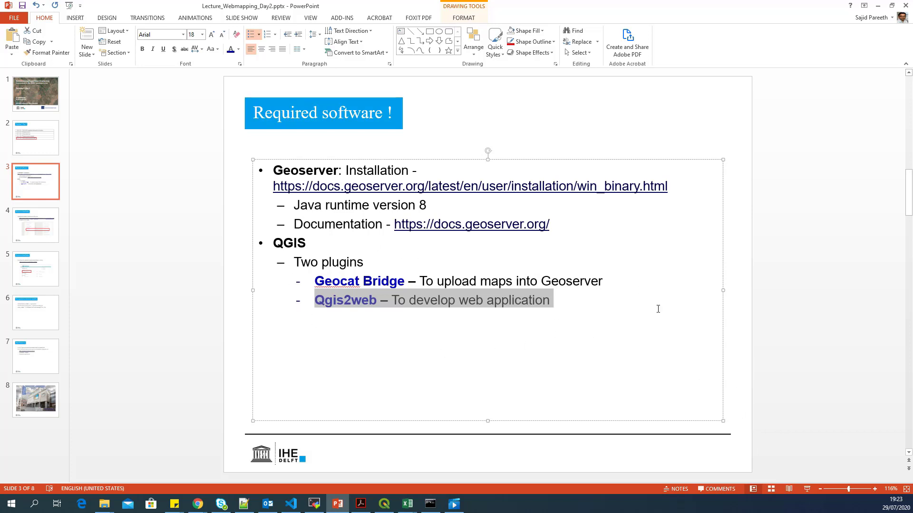
left_click(744, 313)
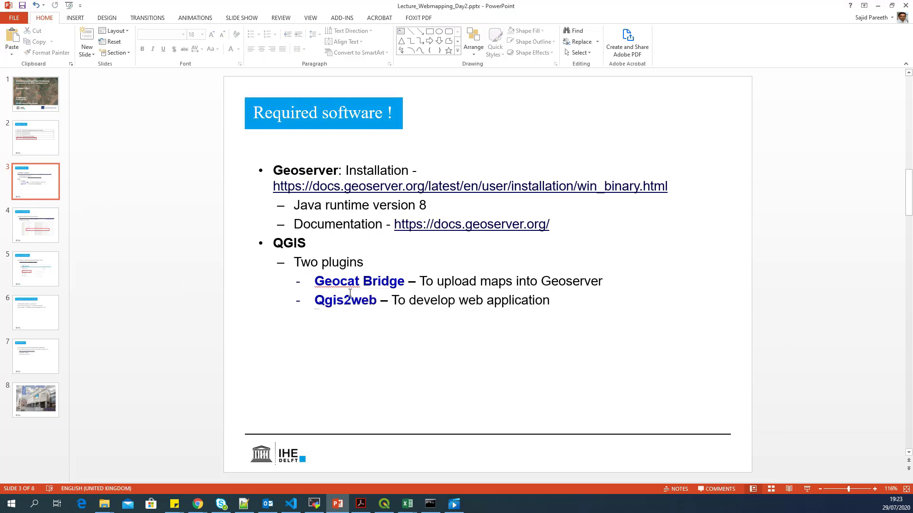
Step: In QGIS, select the RWD, cca1_bdry, croptype, WPy and YLDTONS layers in turn
left_click(384, 504)
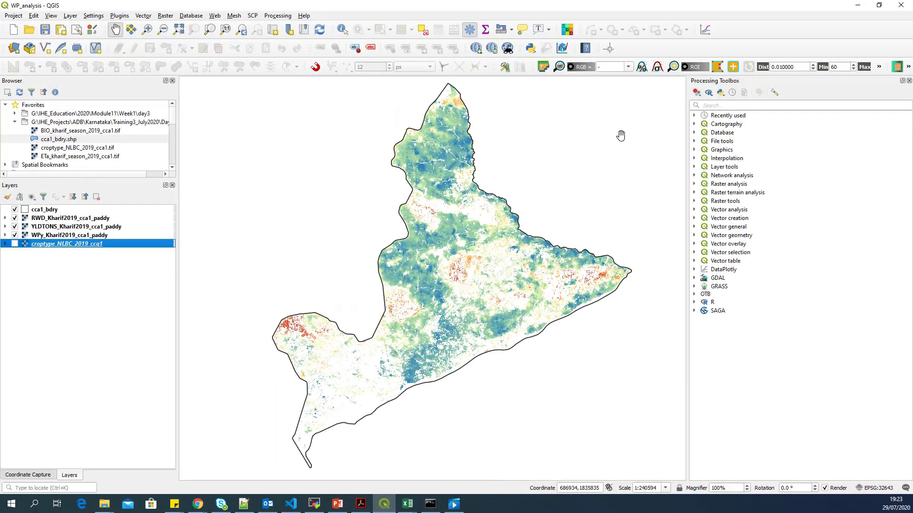
left_click(70, 219)
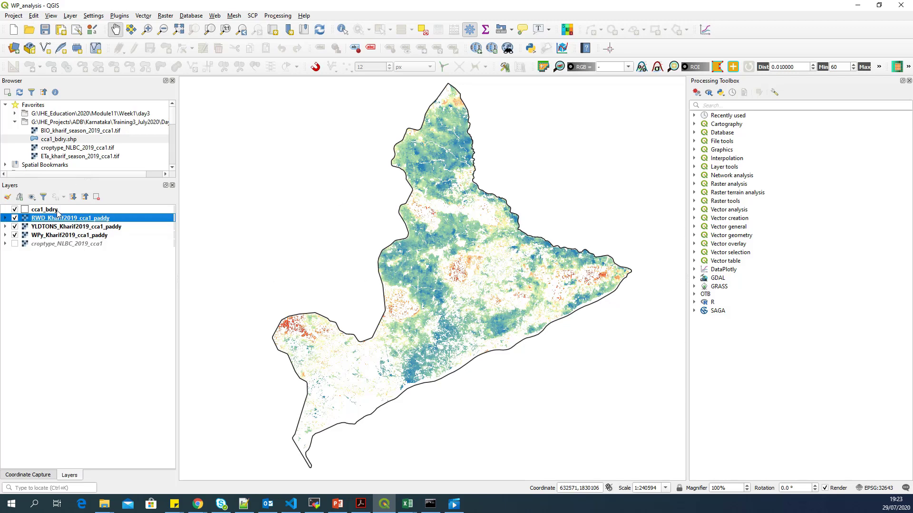
left_click(36, 212)
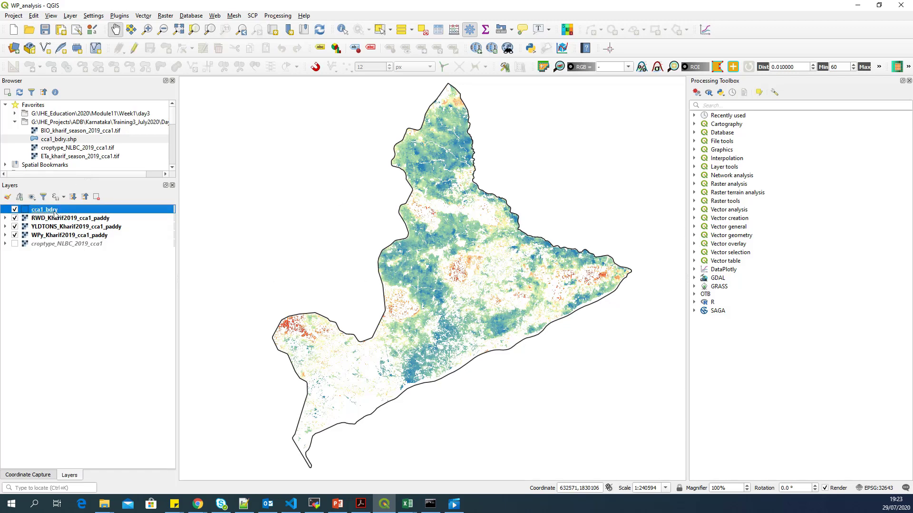
left_click(68, 219)
left_click(70, 243)
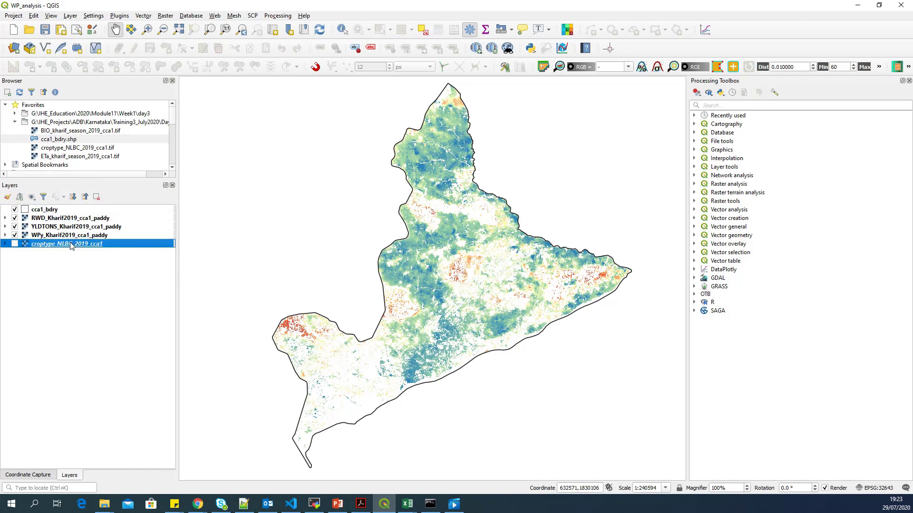
left_click(47, 235)
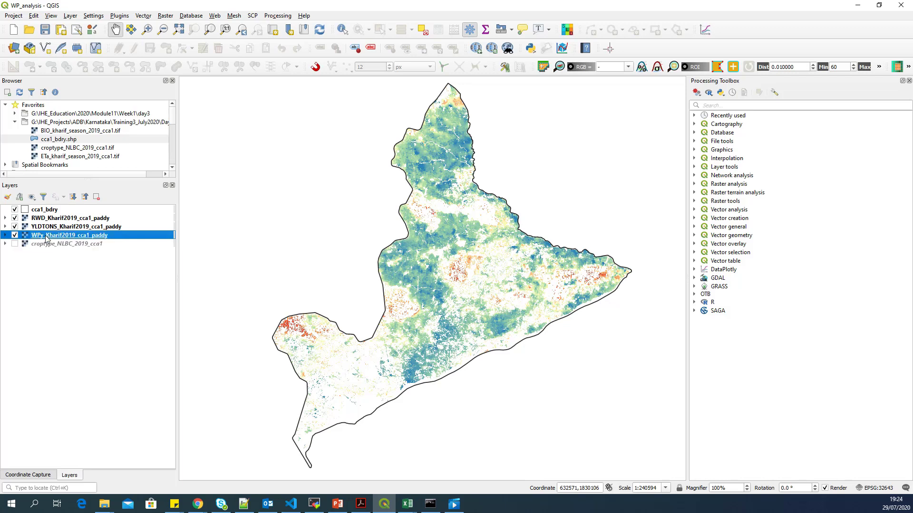
left_click(51, 227)
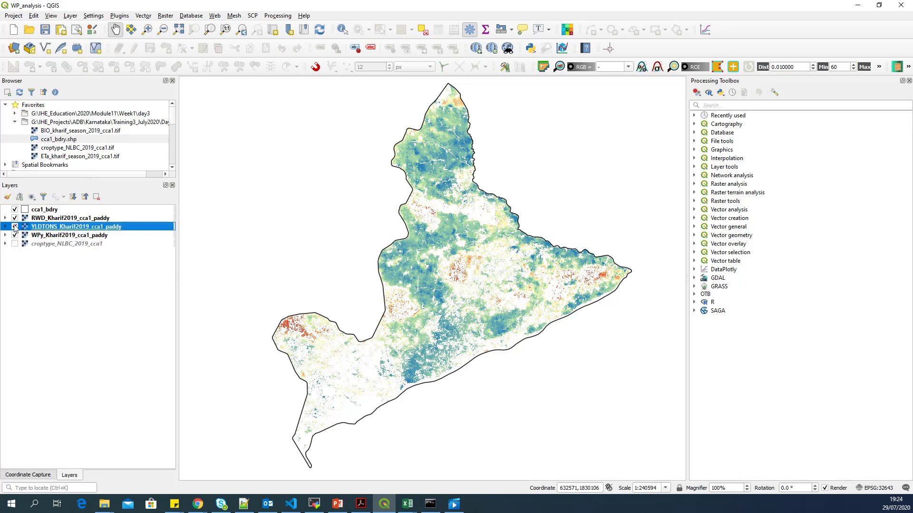
left_click(44, 220)
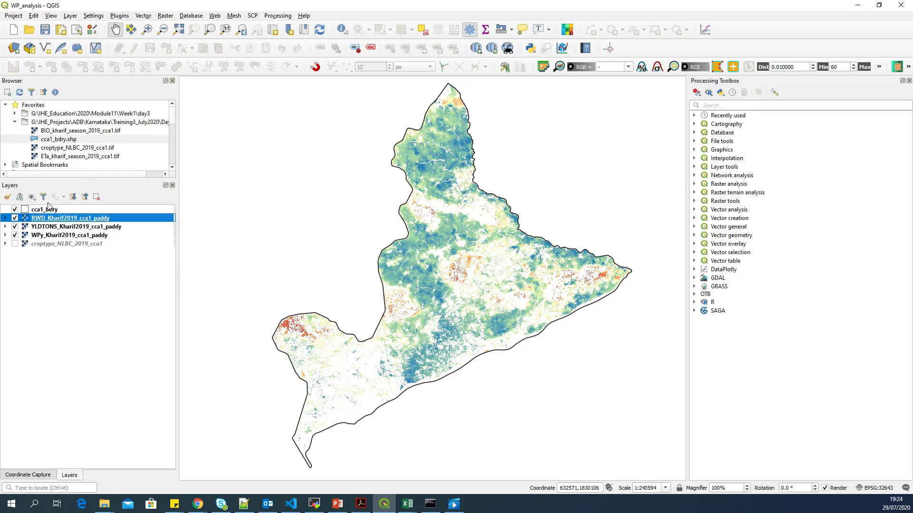
Step: Hide the RWD, YLDTONS and WPy rasters, then show all layers again, including croptype_NLBC_2019_cca1
left_click(15, 218)
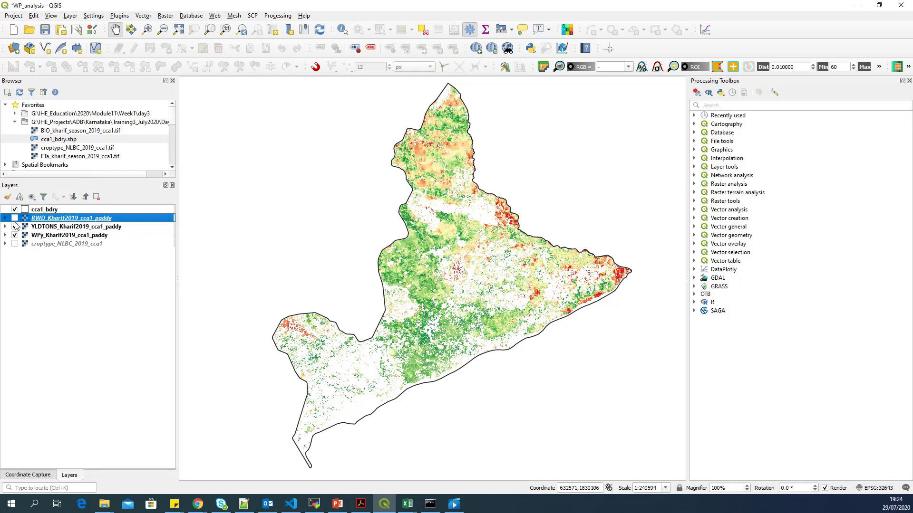
left_click(14, 227)
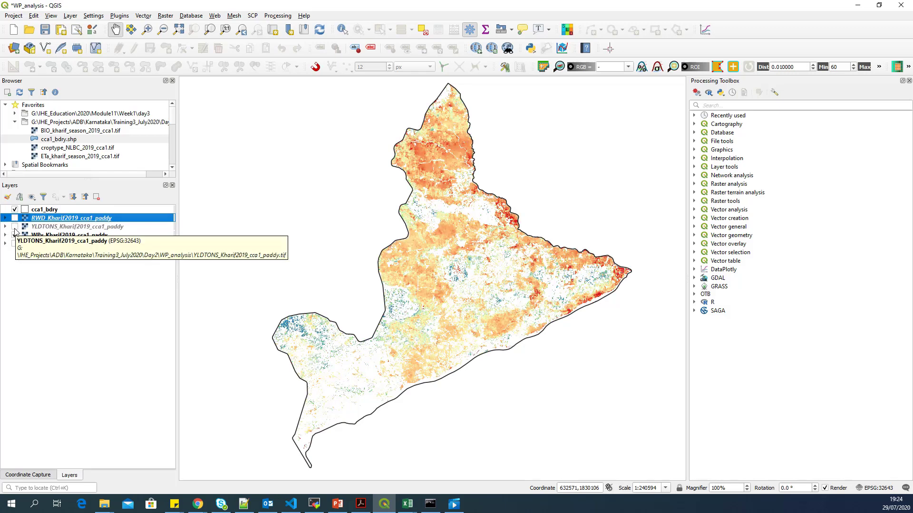
left_click(15, 235)
left_click(14, 238)
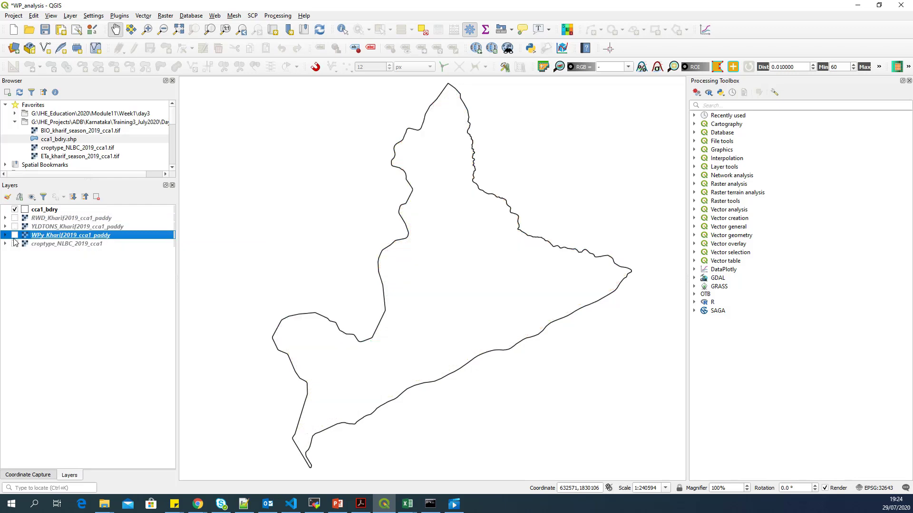
left_click(15, 244)
left_click(14, 235)
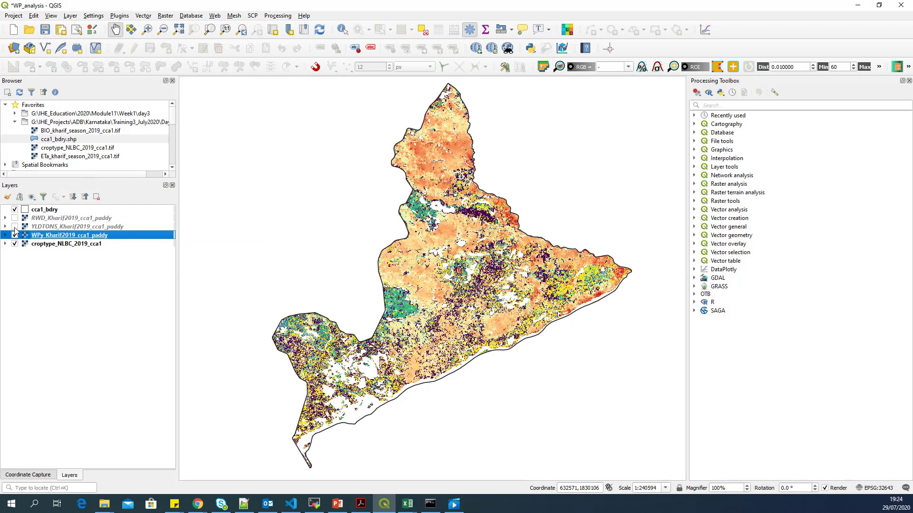
left_click(14, 226)
left_click(15, 219)
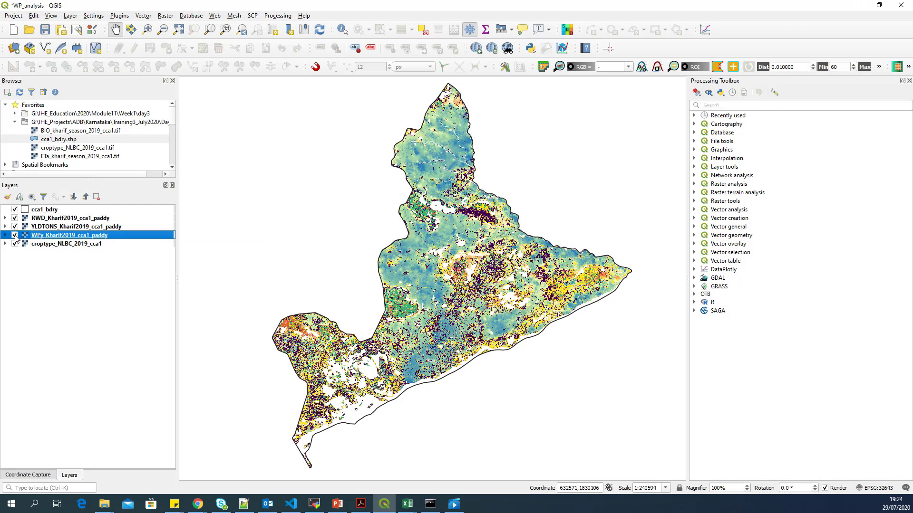
left_click(78, 243)
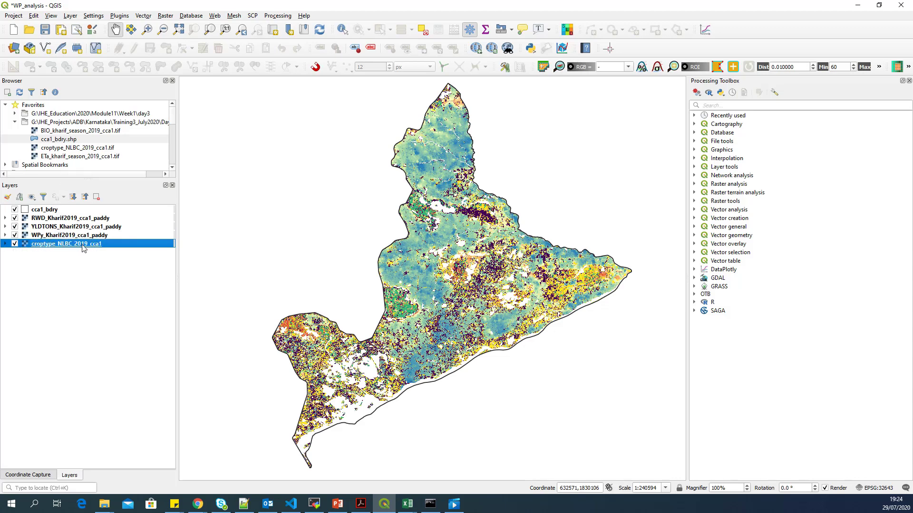
Step: Search 'geocat' in the plugin manager and install the GeoCatBridge plugin
left_click(126, 16)
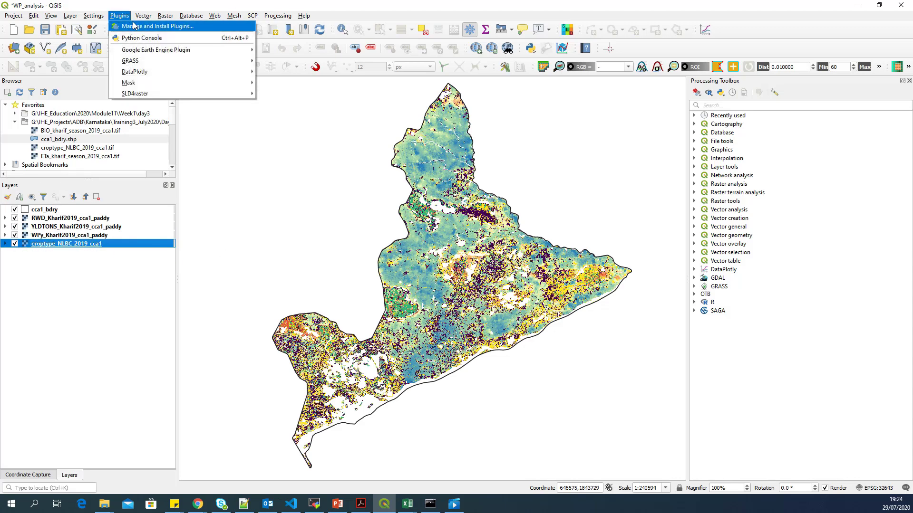
left_click(138, 26)
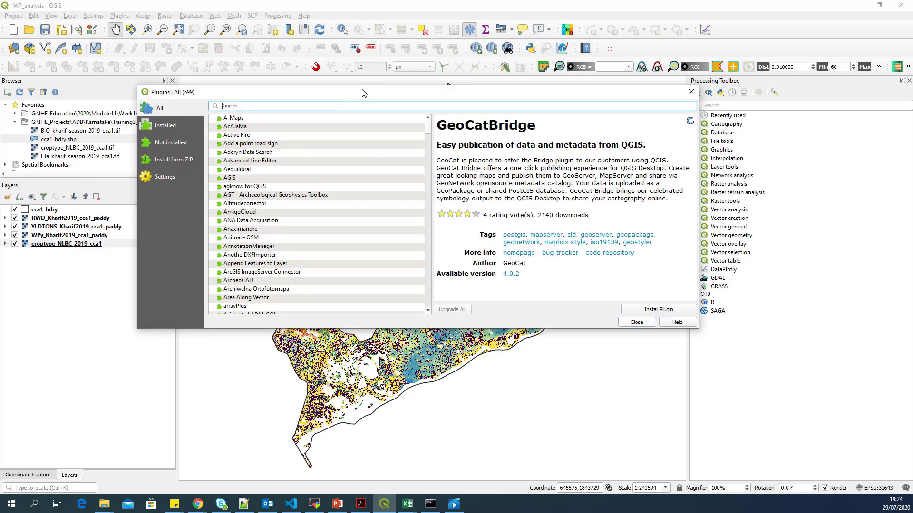
type("geocat")
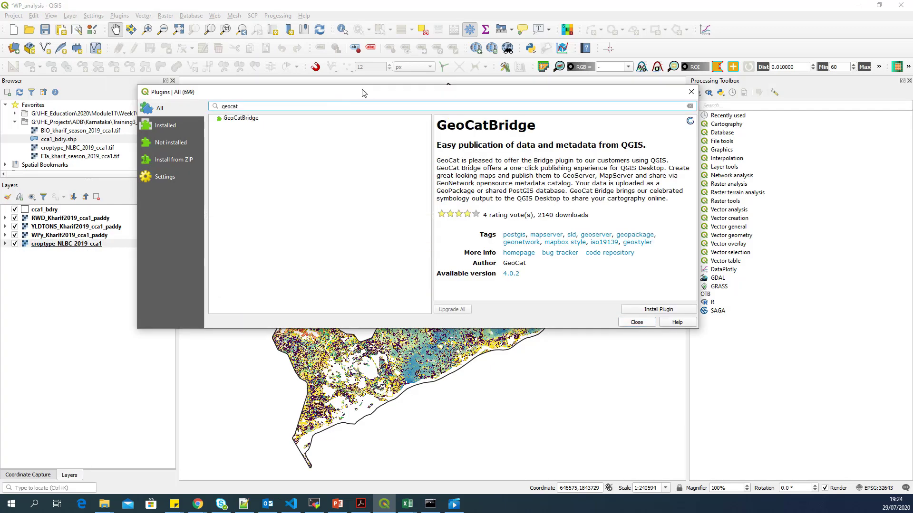
left_click(260, 119)
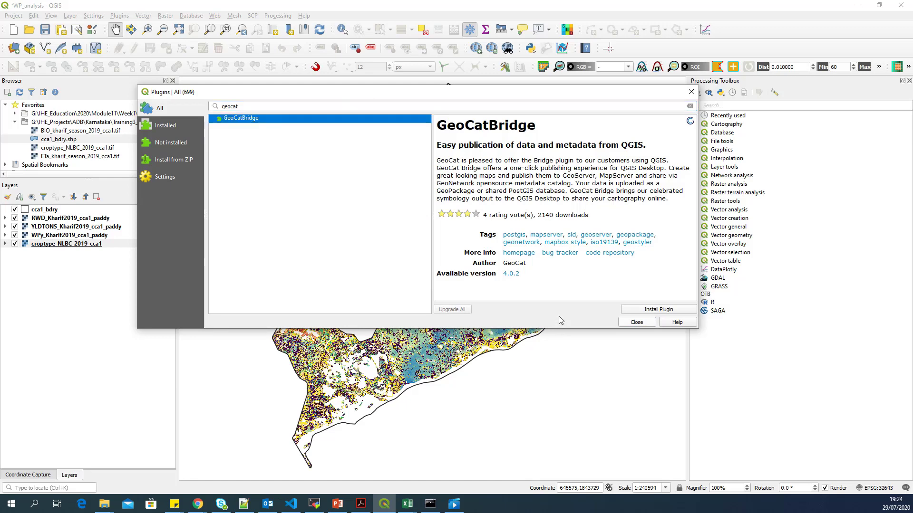
left_click(653, 310)
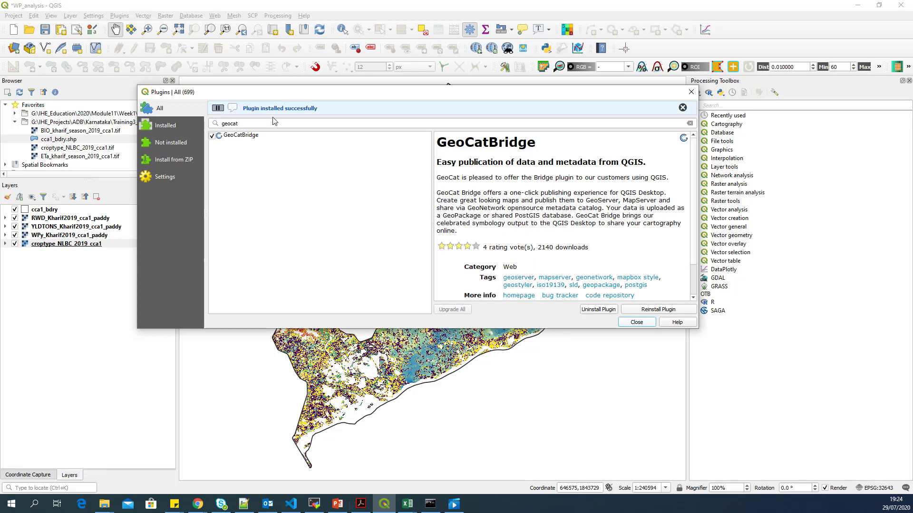
Step: Close the plugin manager and open the GeoCat Bridge Publish window from the Web menu
left_click(644, 322)
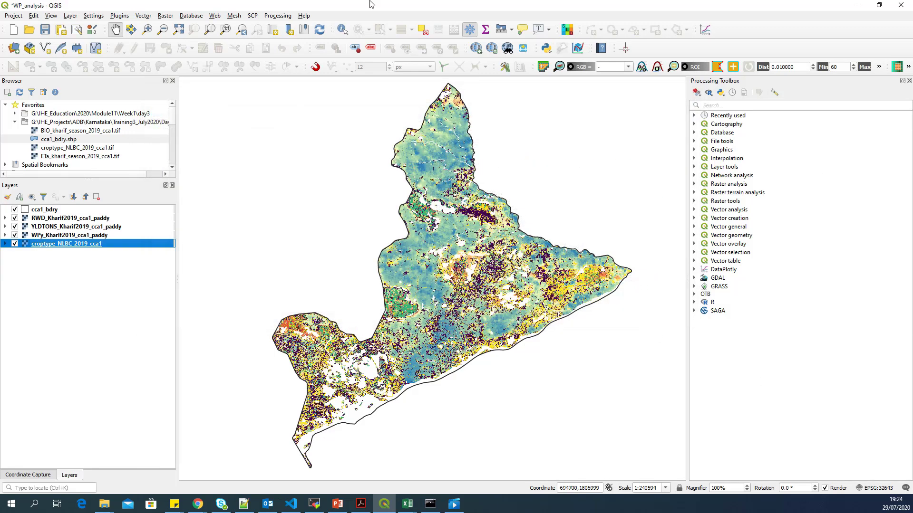
left_click(215, 15)
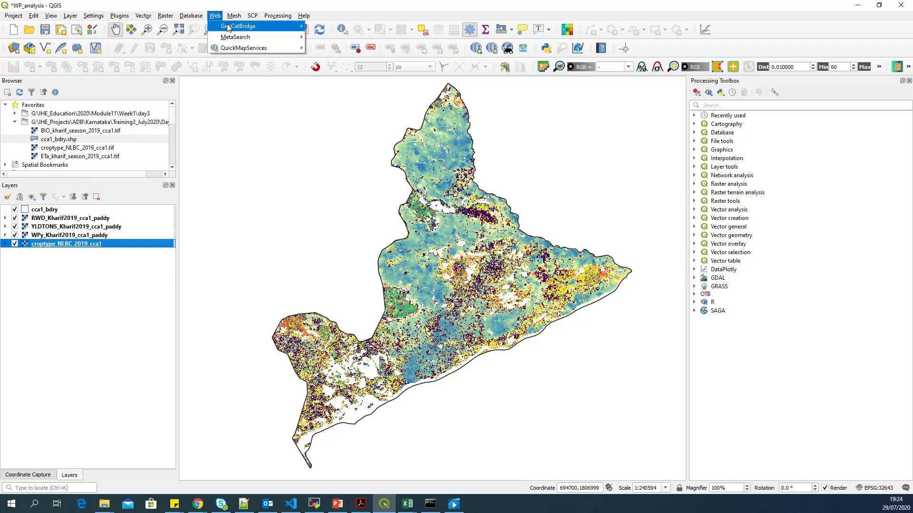
mouse_move(228, 29)
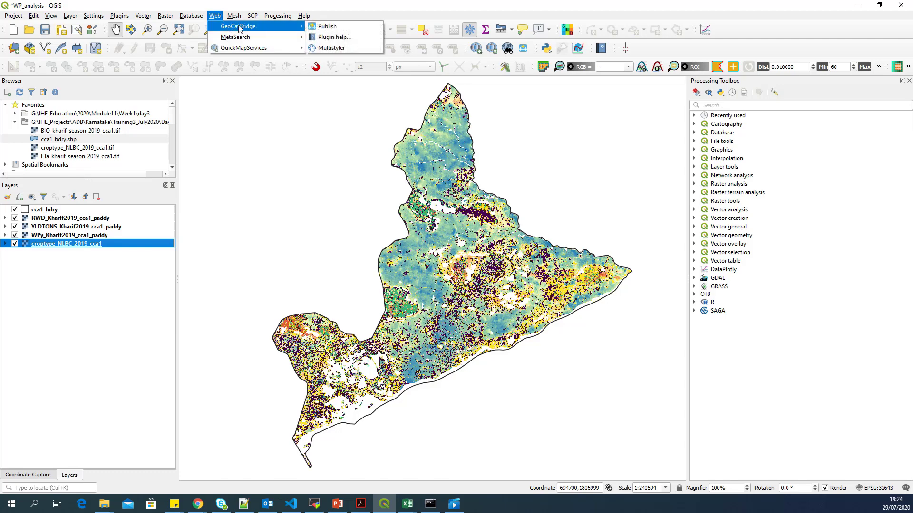
left_click(347, 27)
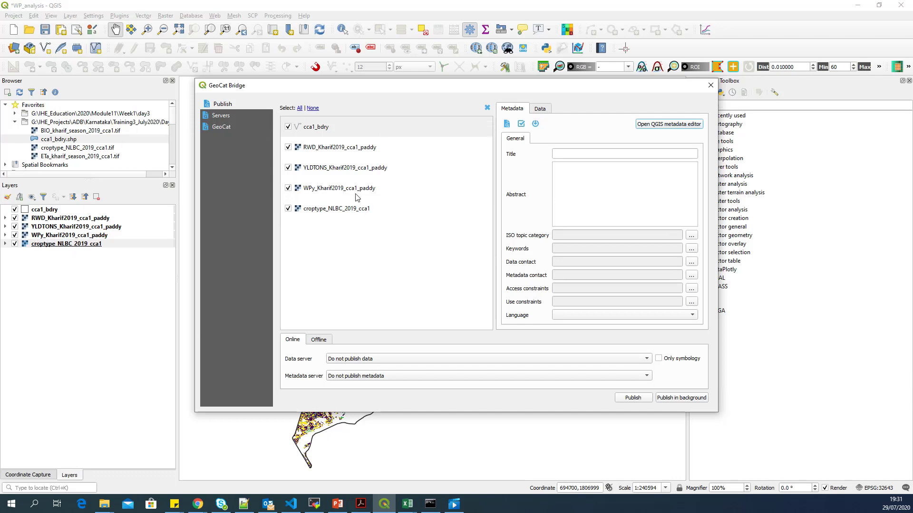
Step: Review the layer checkboxes, keeping RWD_Kharif2019_cca1_paddy included, then go to the Servers page
left_click(288, 127)
left_click(288, 149)
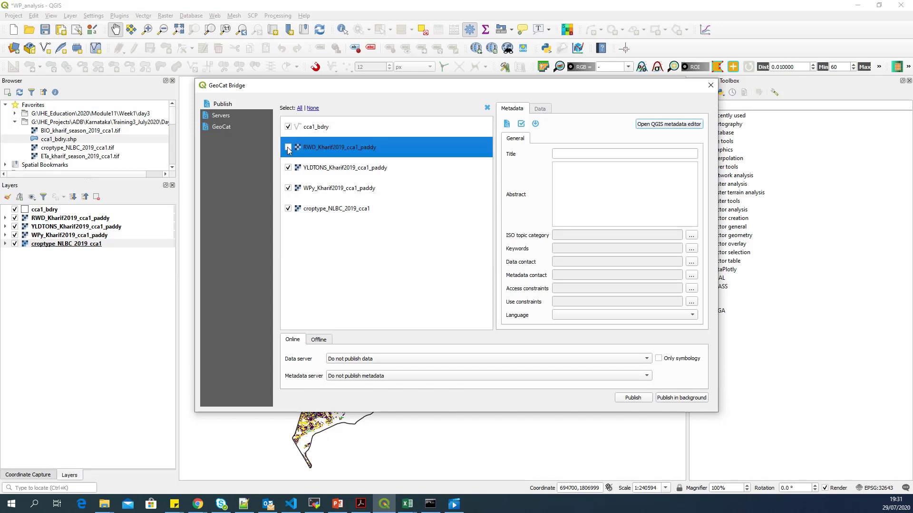
left_click(288, 147)
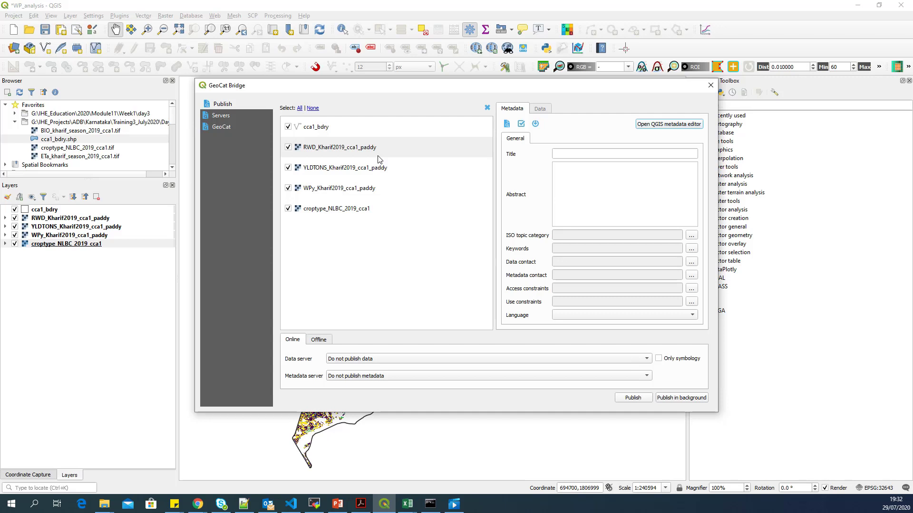
left_click(232, 118)
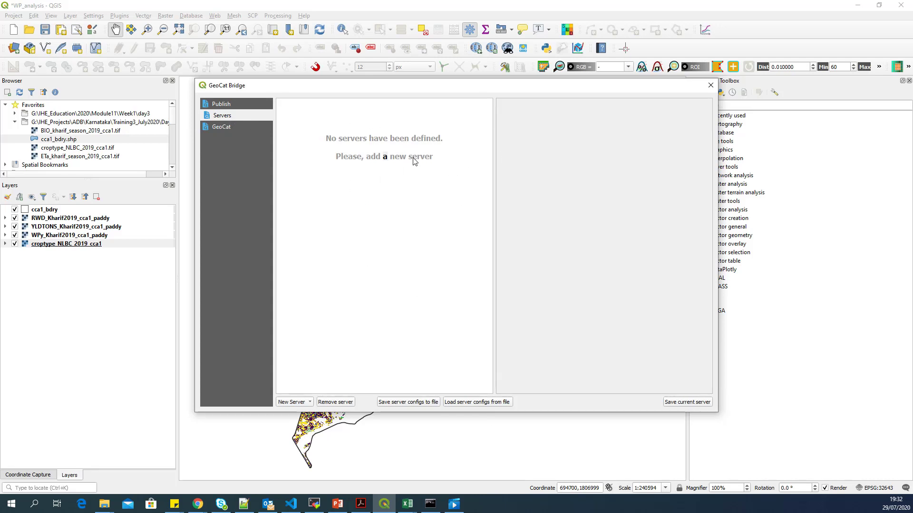
Step: Add a new GeoServer connection and rename it from GeoServer1 to localhost
left_click(310, 402)
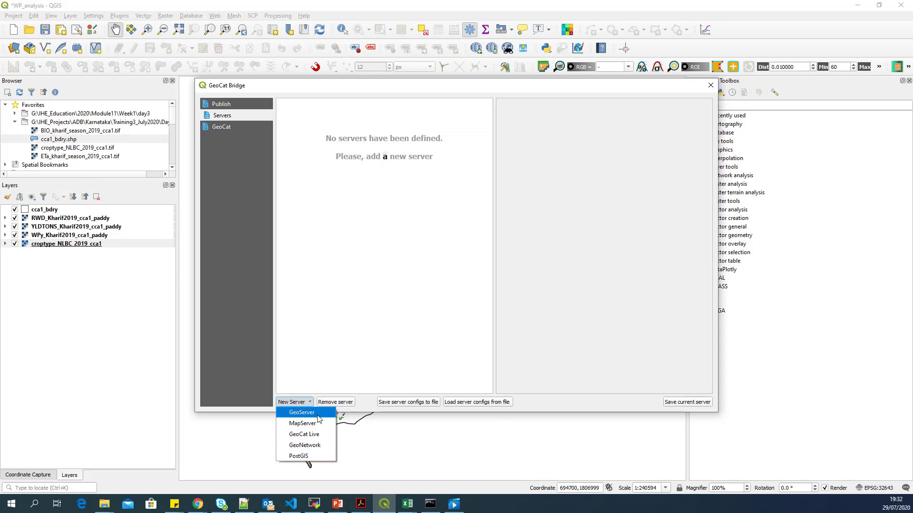
left_click(326, 416)
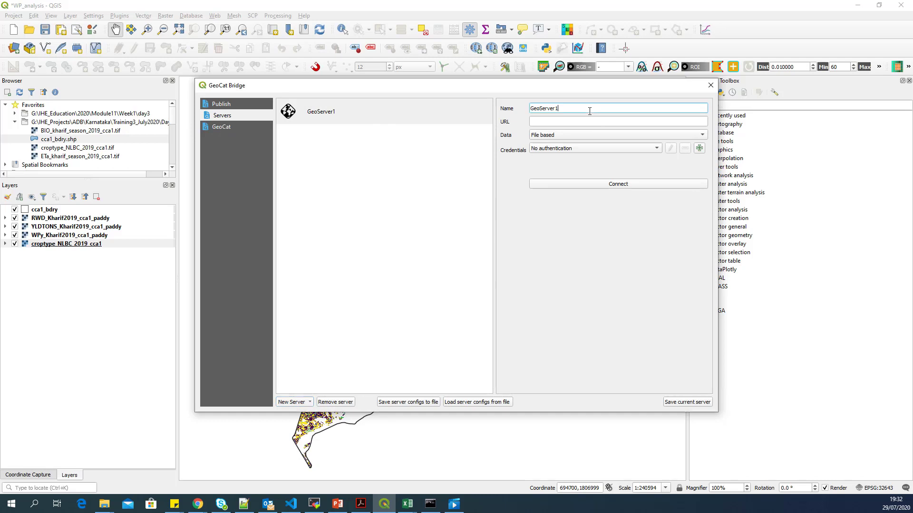
left_click_drag(608, 110, 511, 114)
type("localhost")
left_click(201, 505)
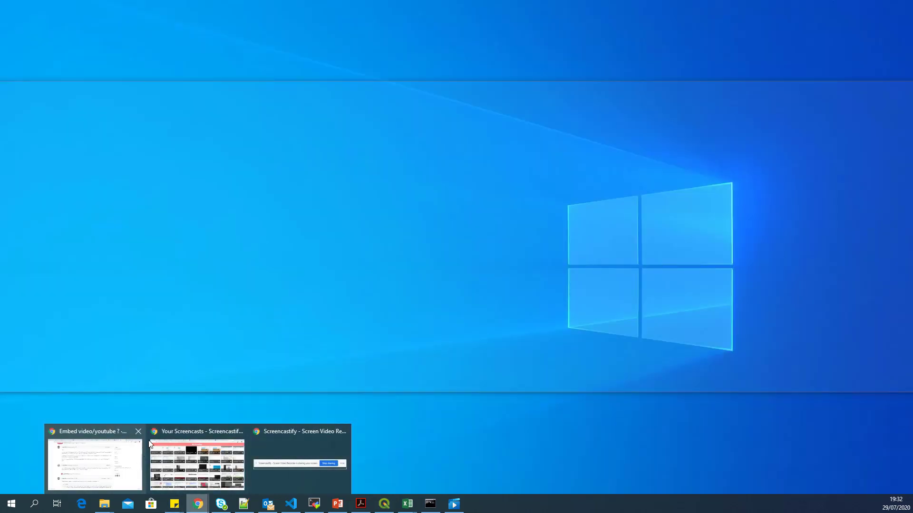
Step: Copy localhost:8080/geoserver/ from the GeoServer tab's address bar and return to QGIS
left_click(197, 463)
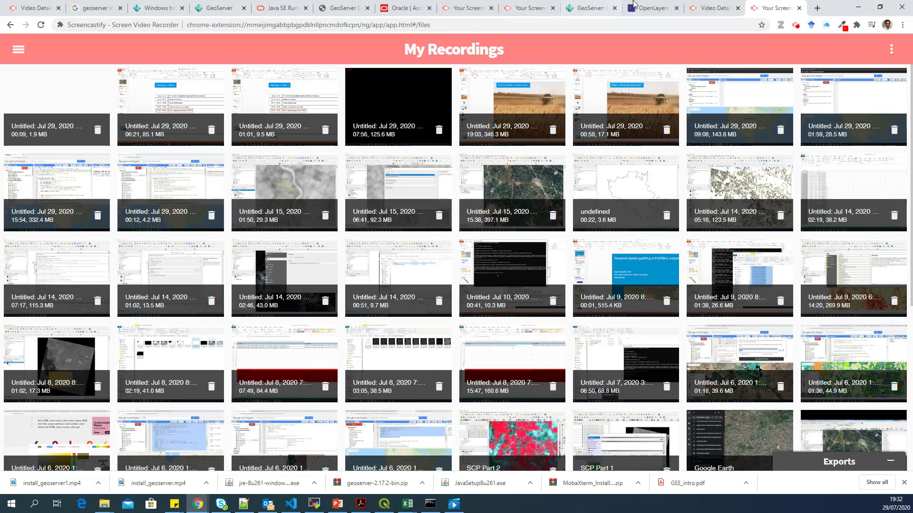
left_click(592, 8)
left_click(133, 26)
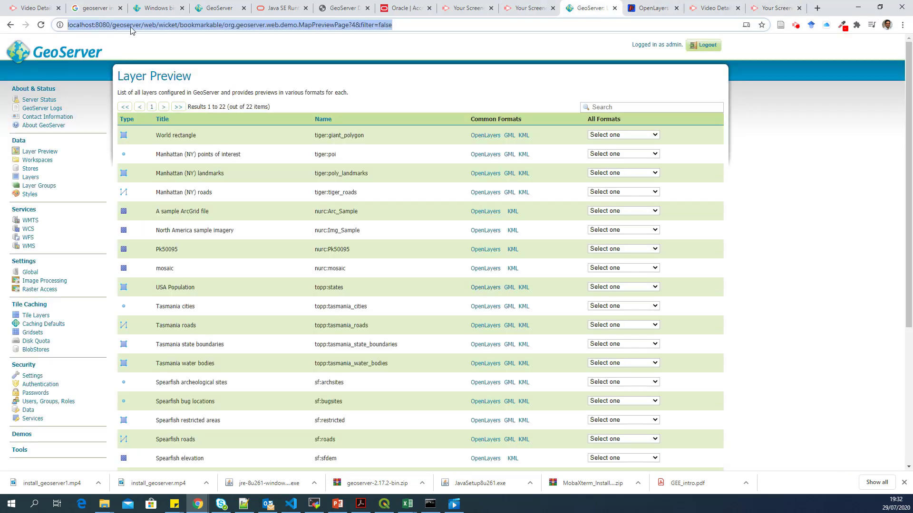
left_click_drag(145, 24, 63, 26)
key("ctrl+c")
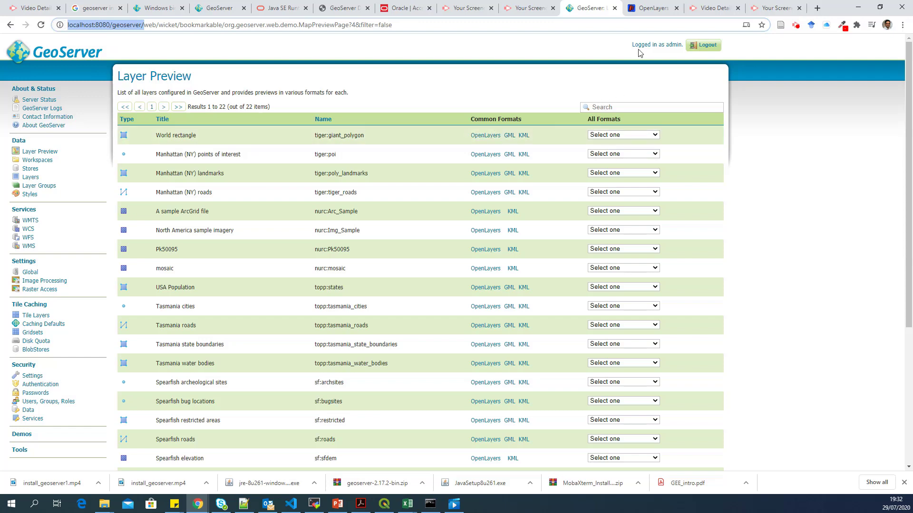
left_click(384, 504)
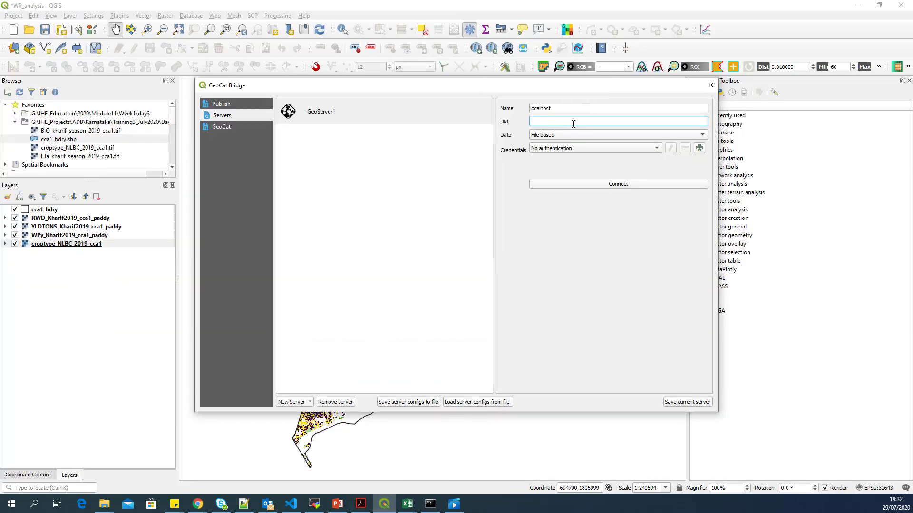
key("ctrl+v")
type("rest")
left_click(614, 150)
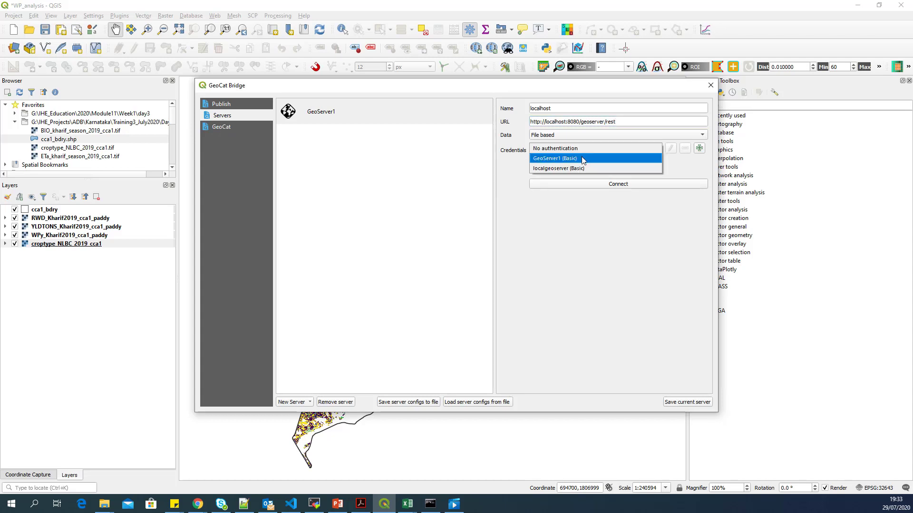
left_click(691, 168)
left_click(698, 148)
left_click_drag(433, 157, 587, 146)
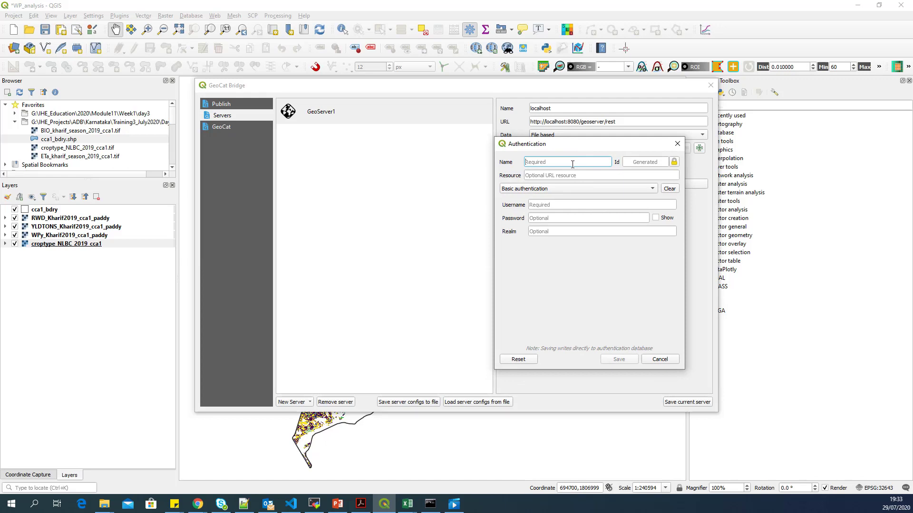
Step: Name the Basic credential localhost and enter the GeoServer administrator username and password
type("localhost")
left_click(569, 175)
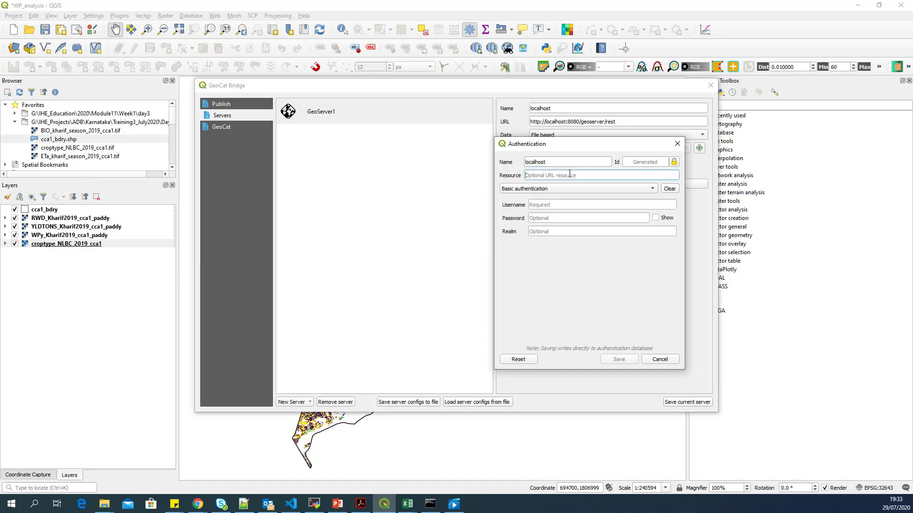
left_click(574, 203)
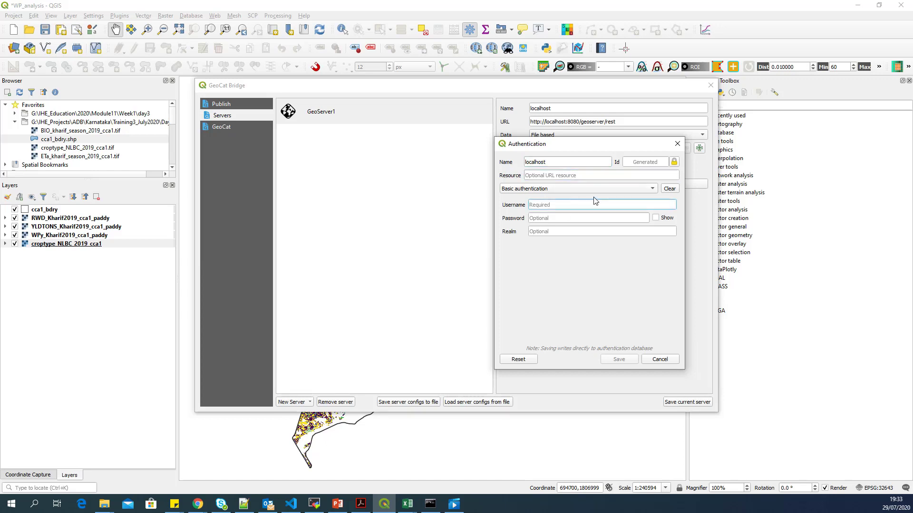
type("admin")
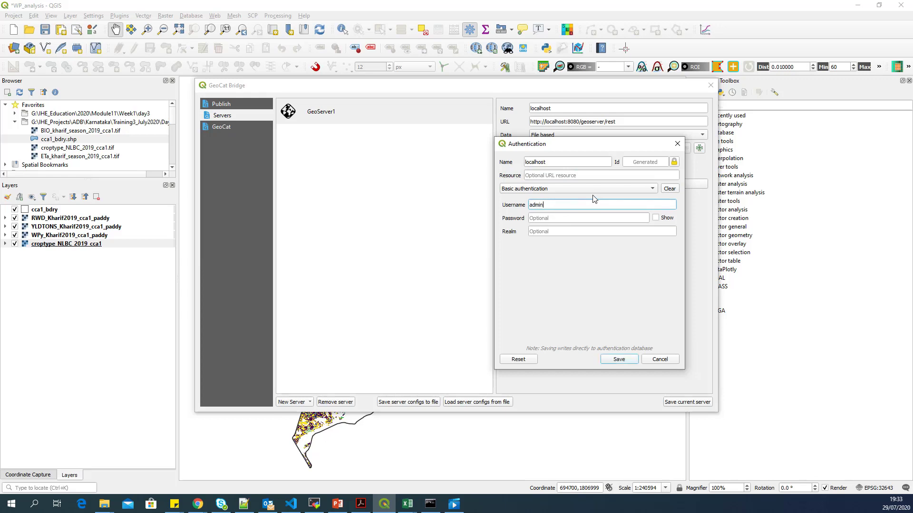
key("Tab")
type("ge")
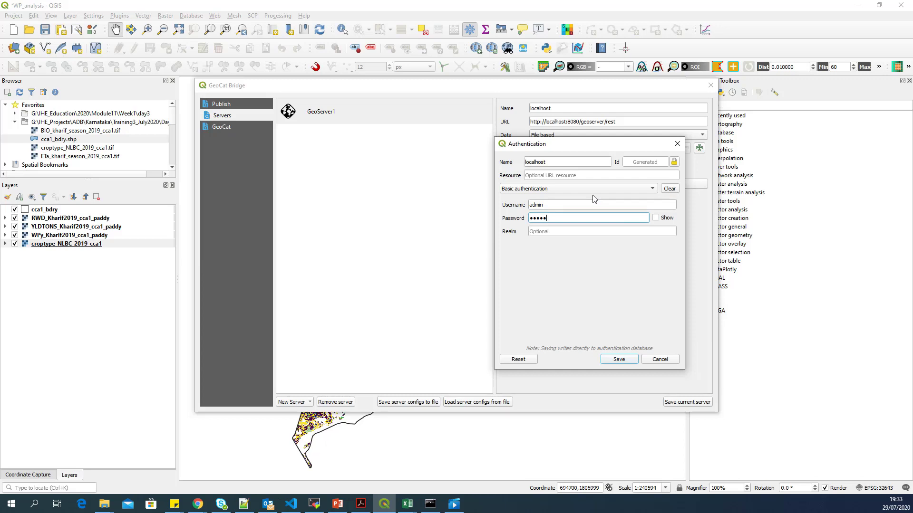
type("oserver")
left_click(657, 218)
left_click(657, 218)
Step: Save the localhost credential and server connection, then test the connection to GeoServer
left_click(619, 360)
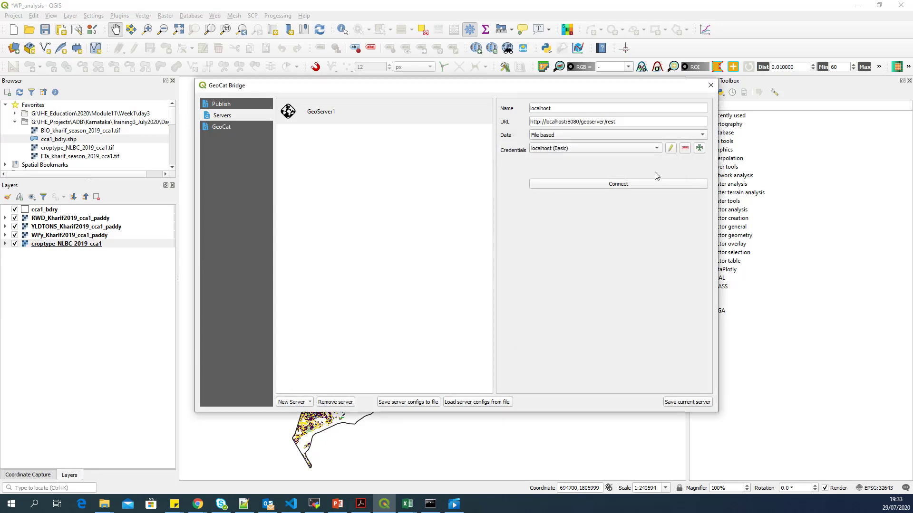
left_click(696, 403)
left_click(637, 184)
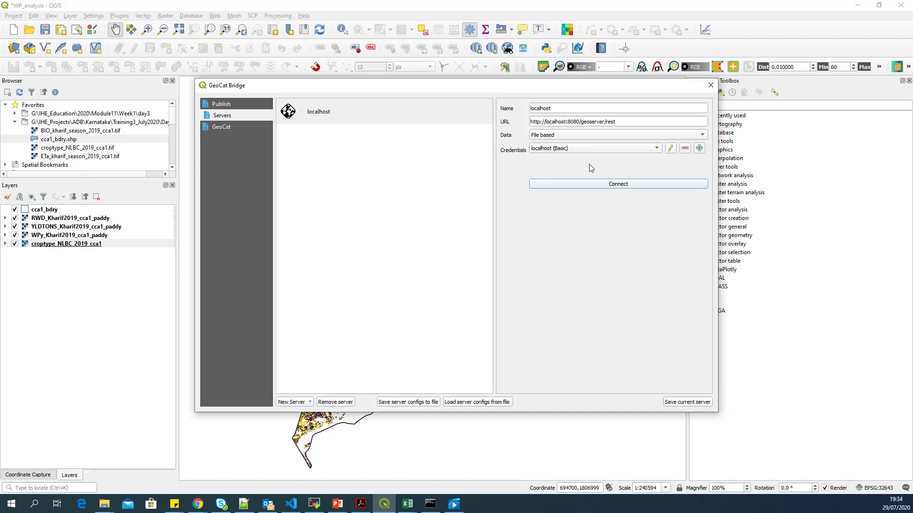
left_click(567, 122)
left_click_drag(567, 122, 549, 122)
left_click(549, 123)
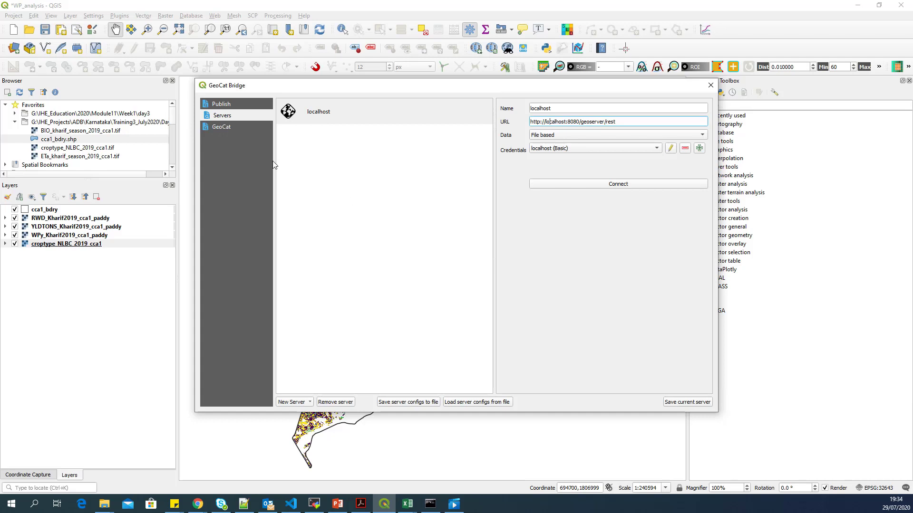
Step: Tick cca1_bdry and publish all five layers with localhost as the GeoServer data server
left_click(253, 104)
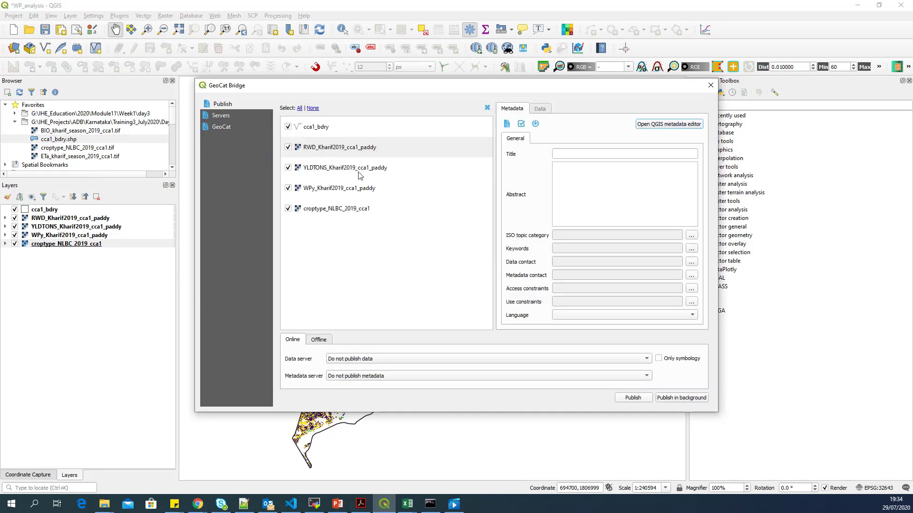
left_click(288, 126)
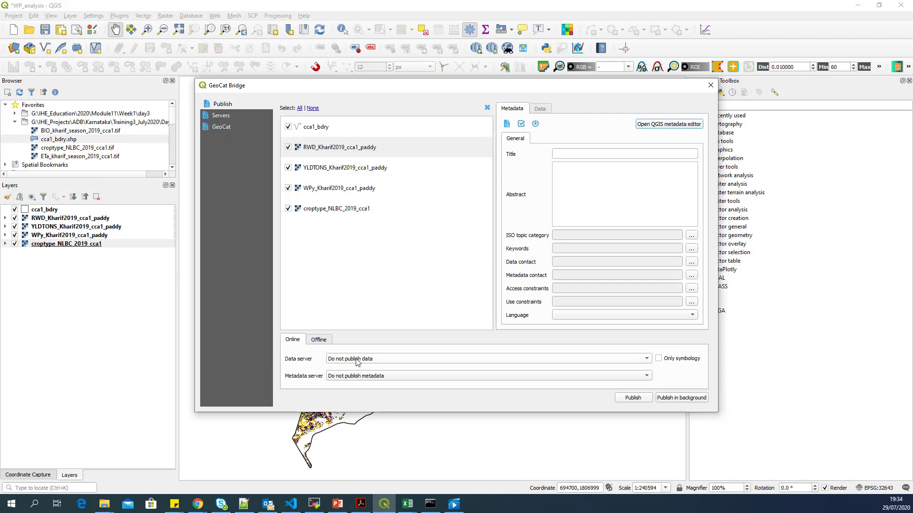
left_click_drag(464, 88, 483, 100)
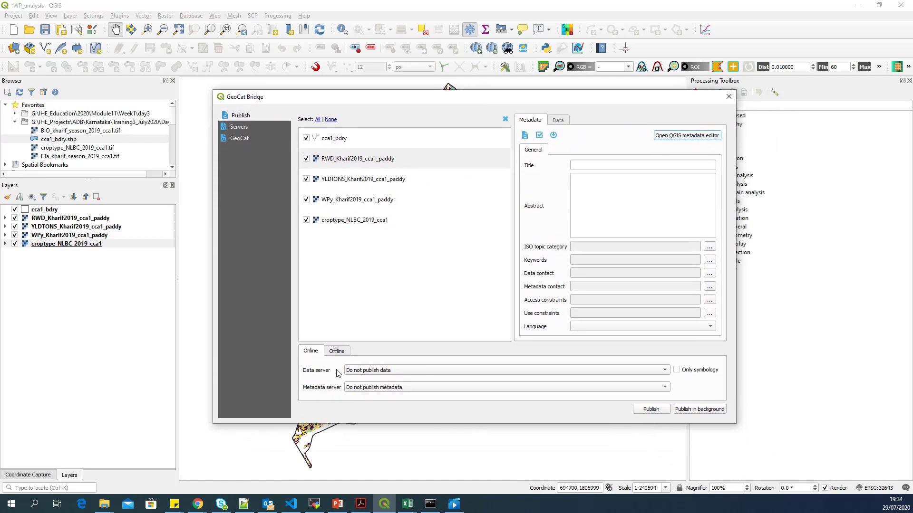
left_click(378, 371)
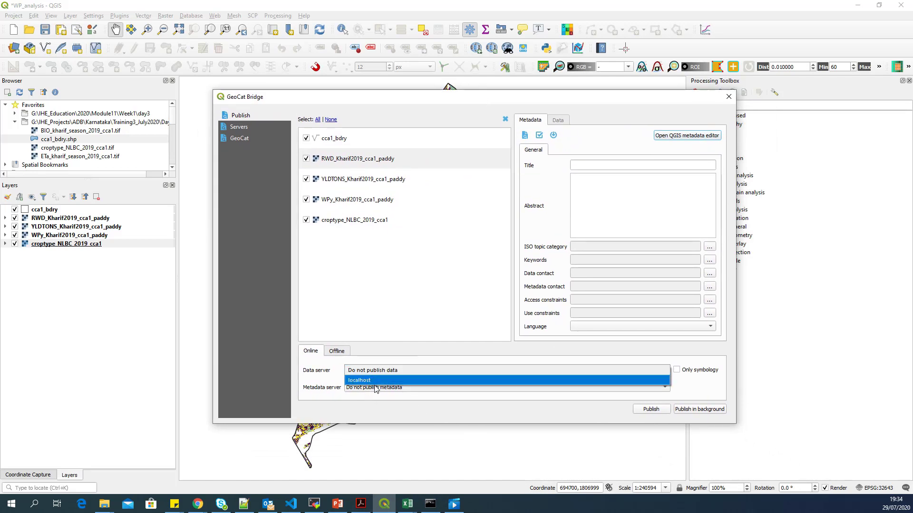
left_click(375, 387)
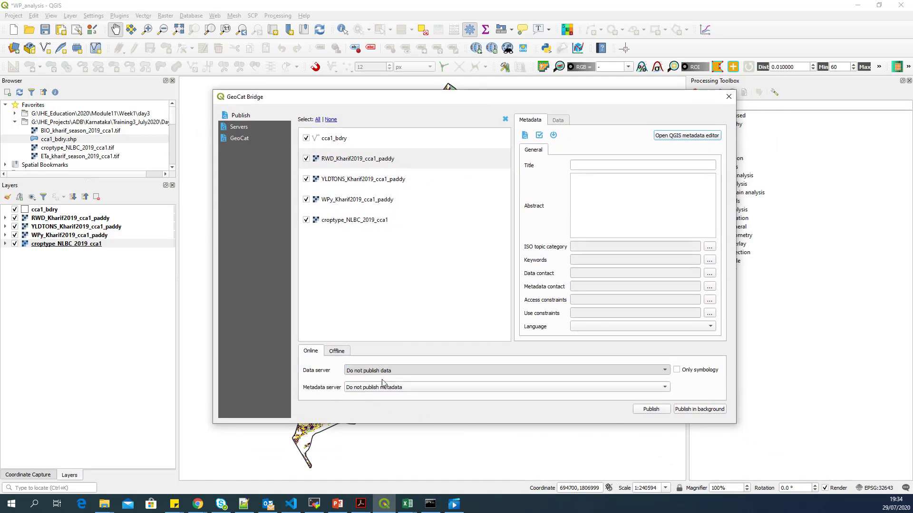
left_click(650, 410)
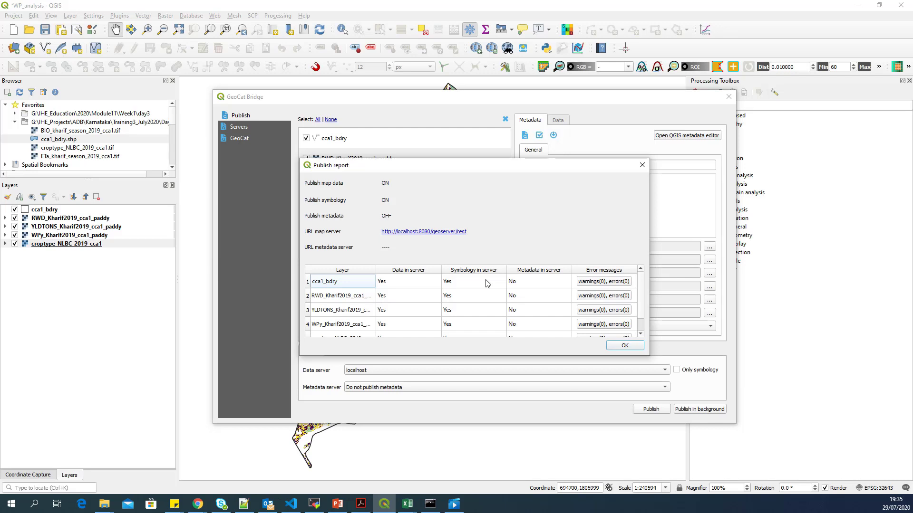
Step: Dismiss the publish report and close the GeoCat Bridge window to return to the QGIS map
left_click(632, 346)
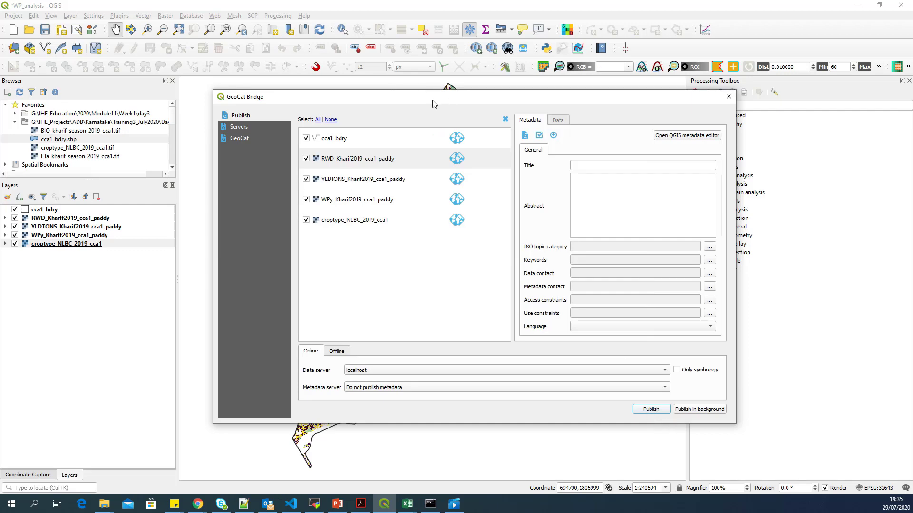
left_click(728, 98)
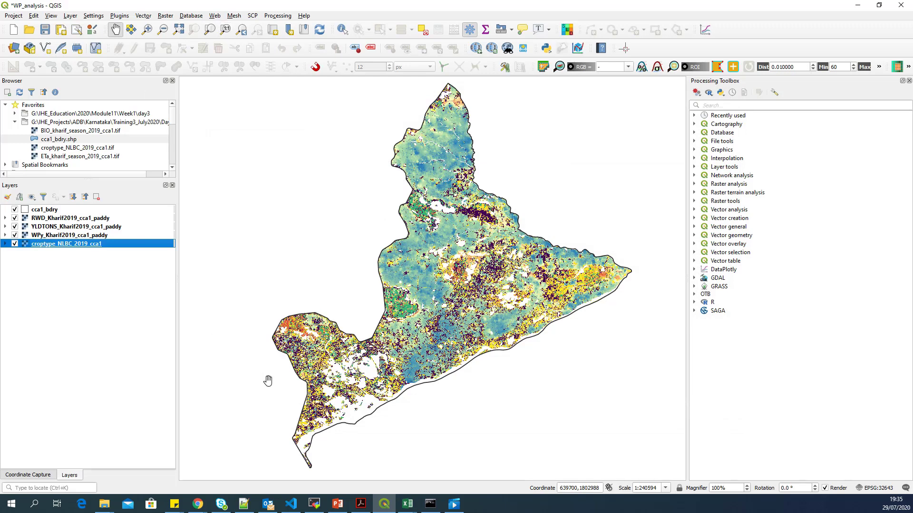
Step: Trim the Chrome address to the GeoServer home page and open the 24 Layers list
mouse_move(195, 508)
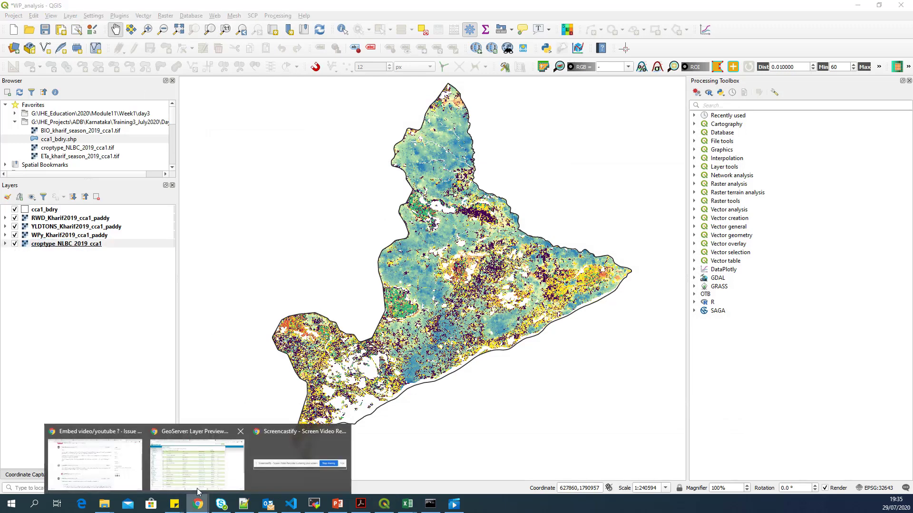
left_click(140, 462)
left_click(164, 24)
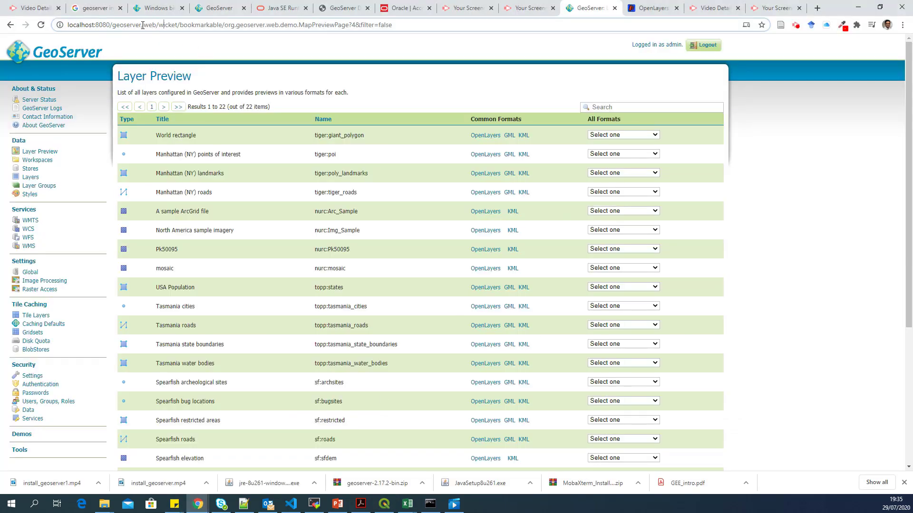
left_click_drag(143, 25, 460, 44)
key("BackSpace")
key("Return")
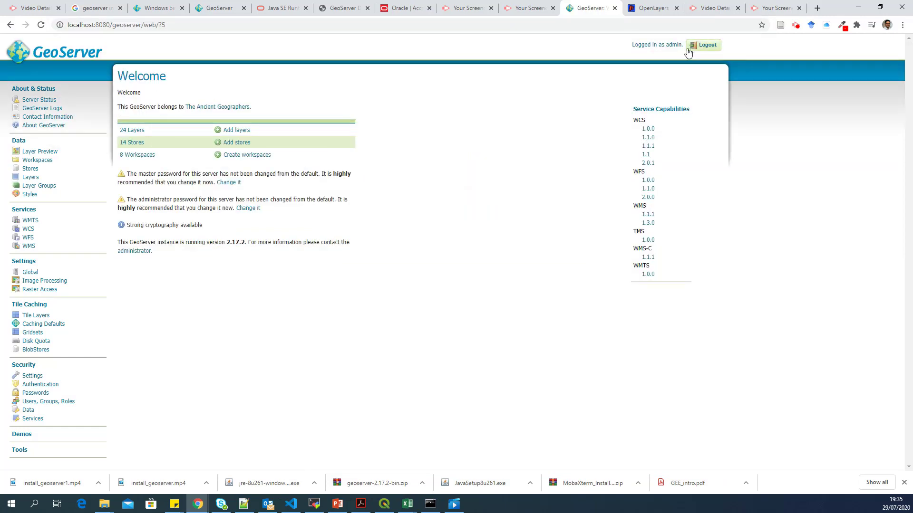
left_click(135, 131)
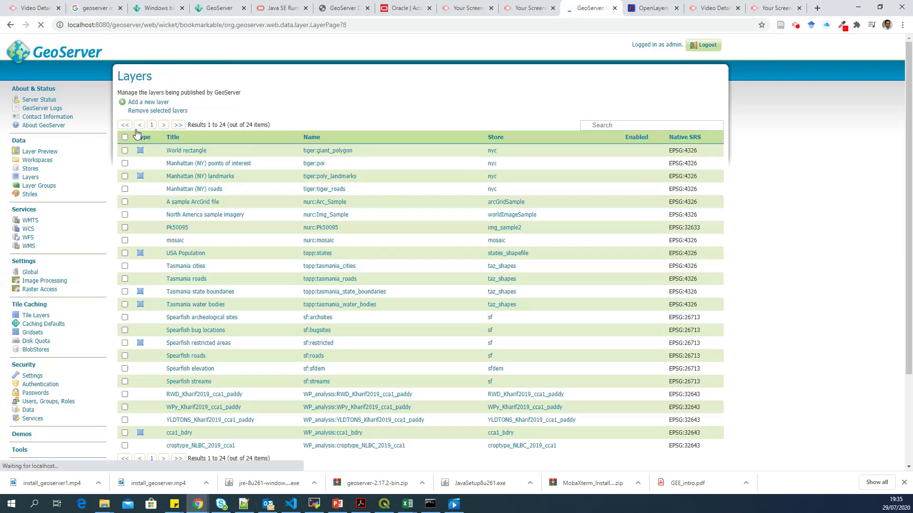
Step: Check the listed WP_analysis layers against the layers in the QGIS project
scroll(207, 194, "down", 2)
scroll(206, 194, "down", 1)
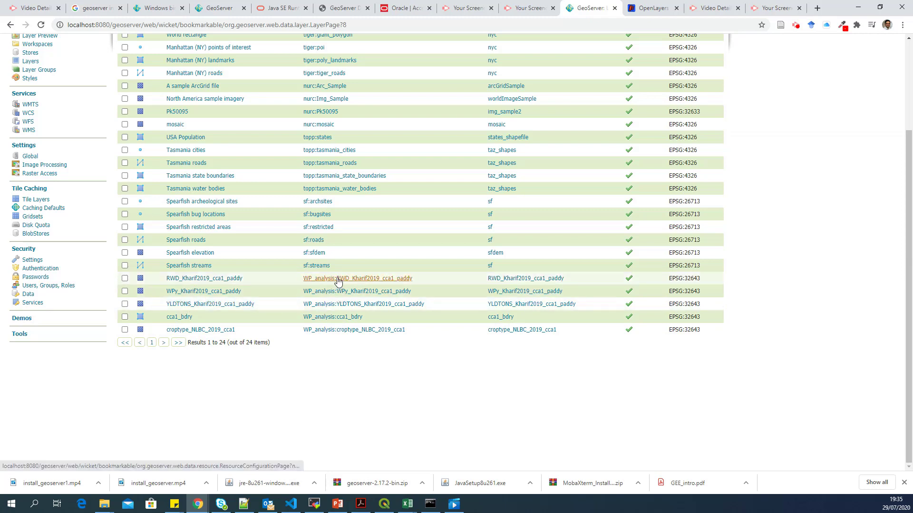
left_click_drag(303, 279, 334, 281)
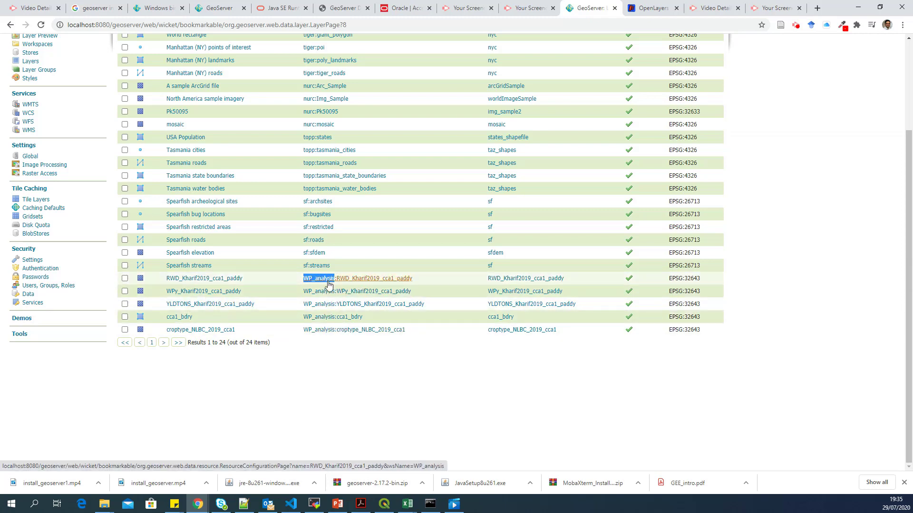
left_click(384, 504)
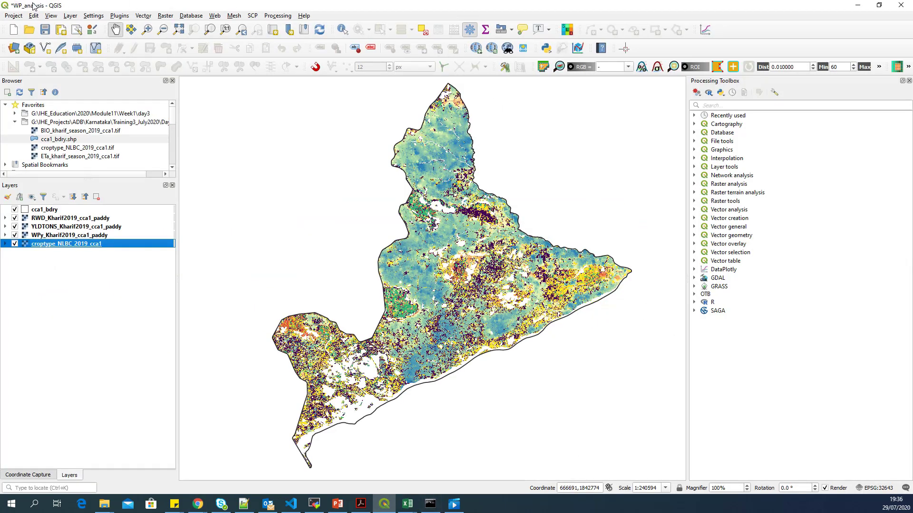
left_click(857, 5)
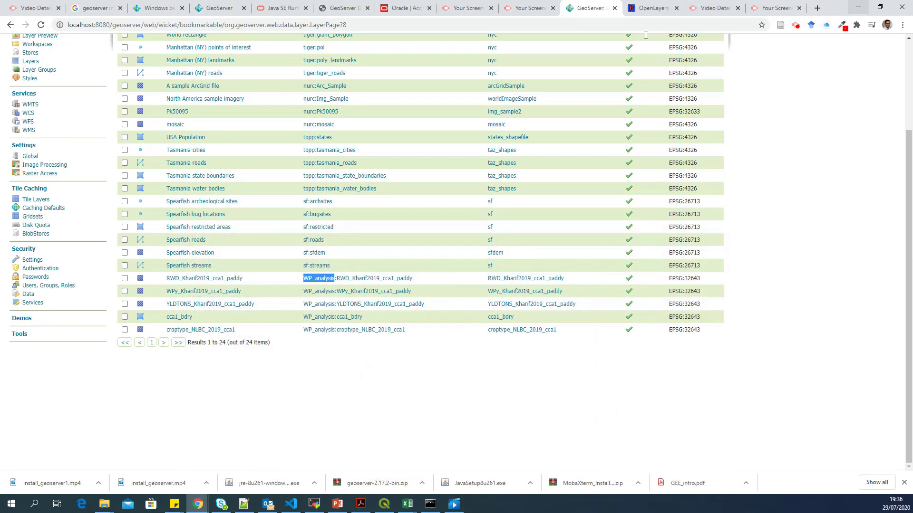
left_click(300, 283)
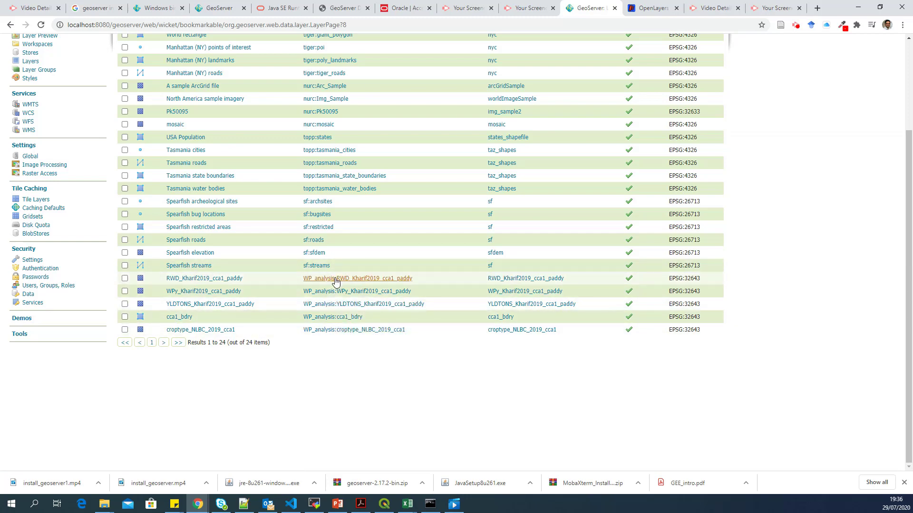
scroll(345, 360, "up", 3)
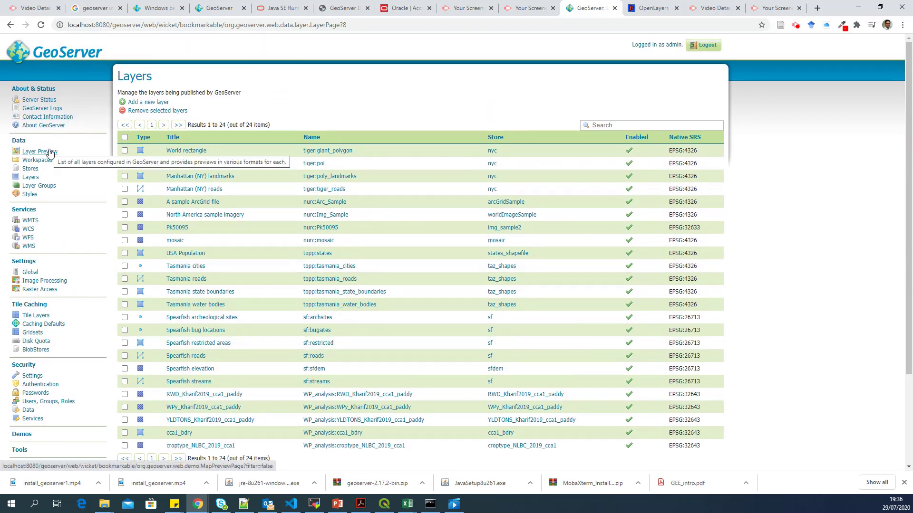
Step: Open Layer Preview, go to page 2 and back to page 1, then scroll to the WP_analysis layers
left_click(50, 153)
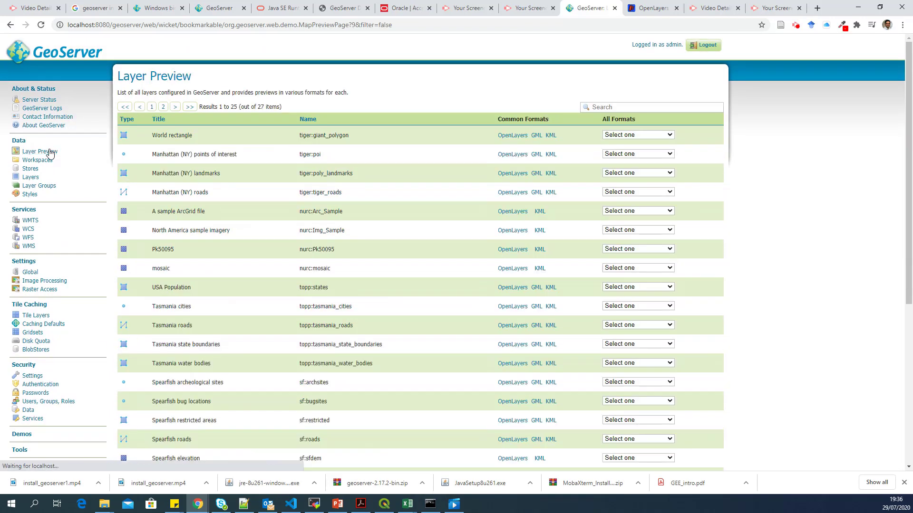
scroll(157, 238, "down", 6)
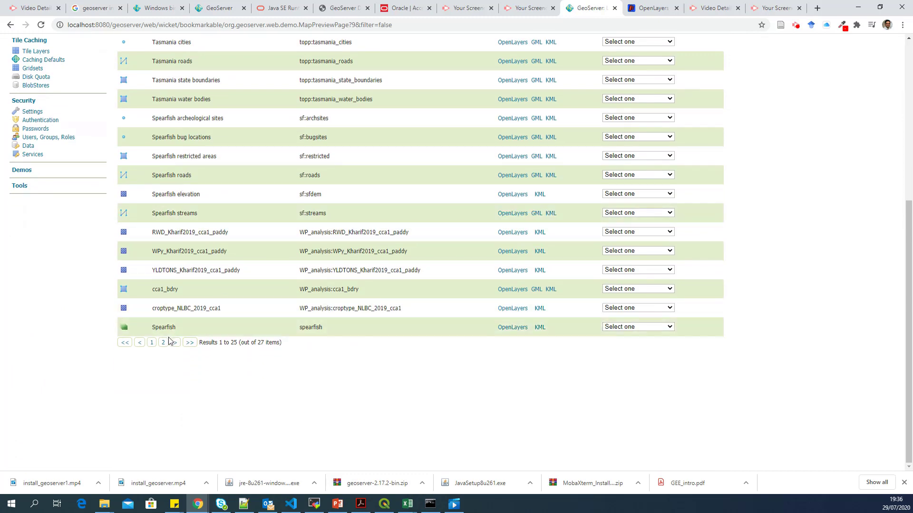
left_click(168, 340)
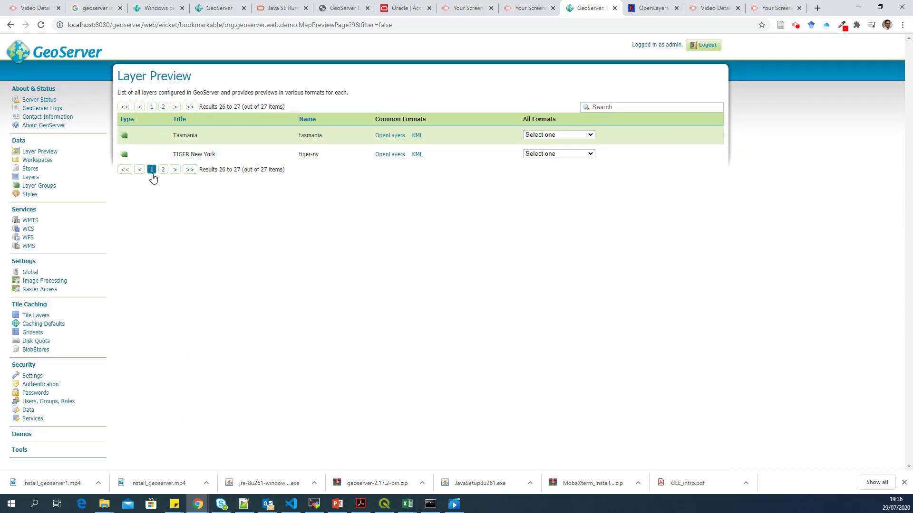
left_click(152, 171)
scroll(426, 200, "down", 6)
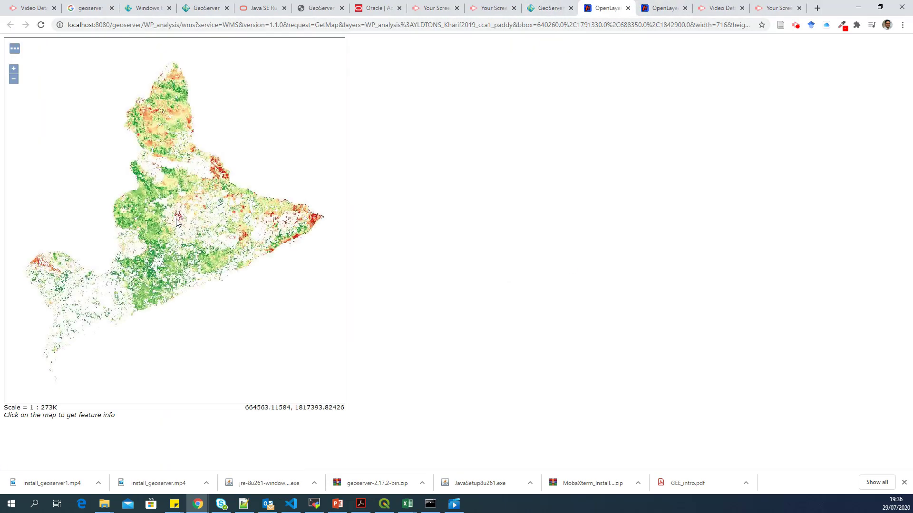
Step: Pan and zoom around the YLDTONS paddy yield map preview to explore field detail
scroll(175, 219, "up", 3)
left_click_drag(167, 130, 281, 243)
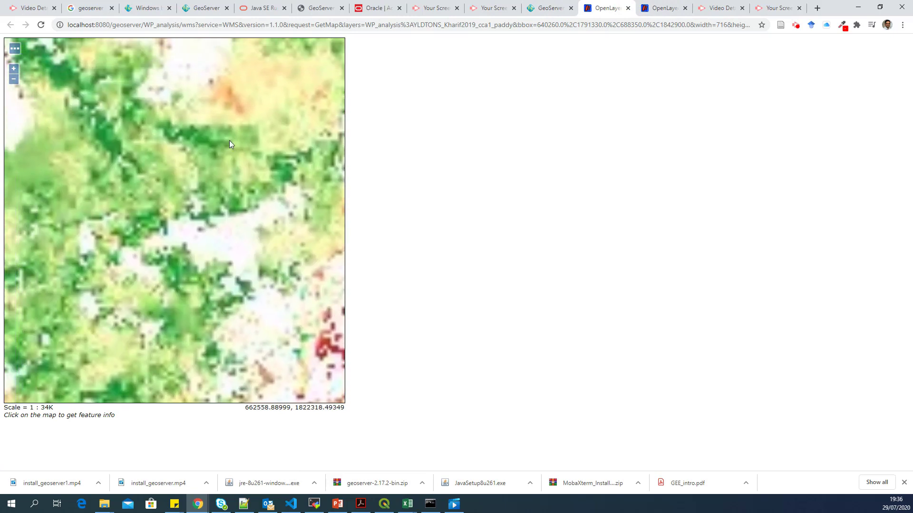
left_click_drag(255, 166, 209, 278)
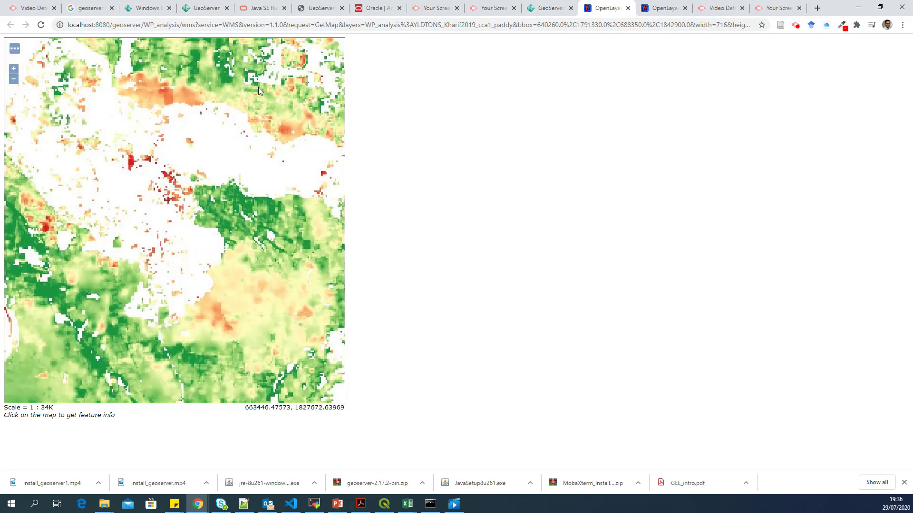
left_click_drag(258, 87, 227, 278)
scroll(204, 257, "up", 2)
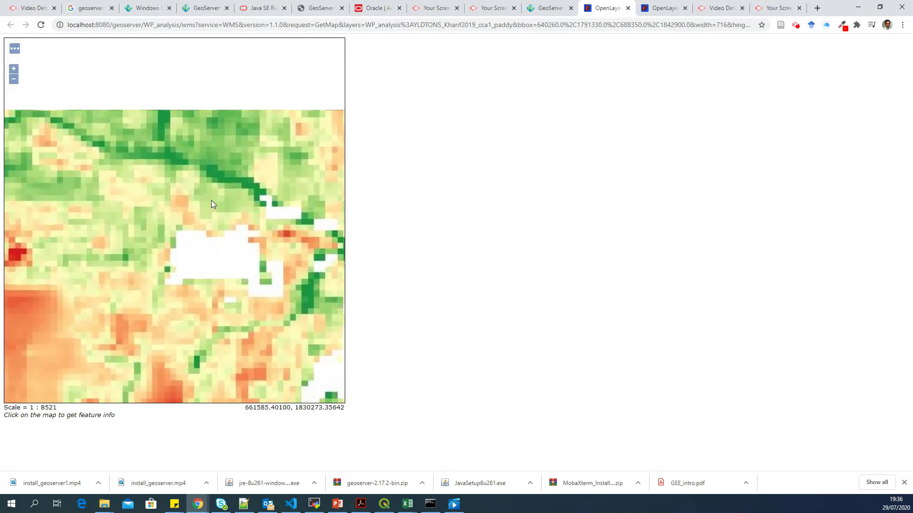
left_click_drag(210, 199, 232, 236)
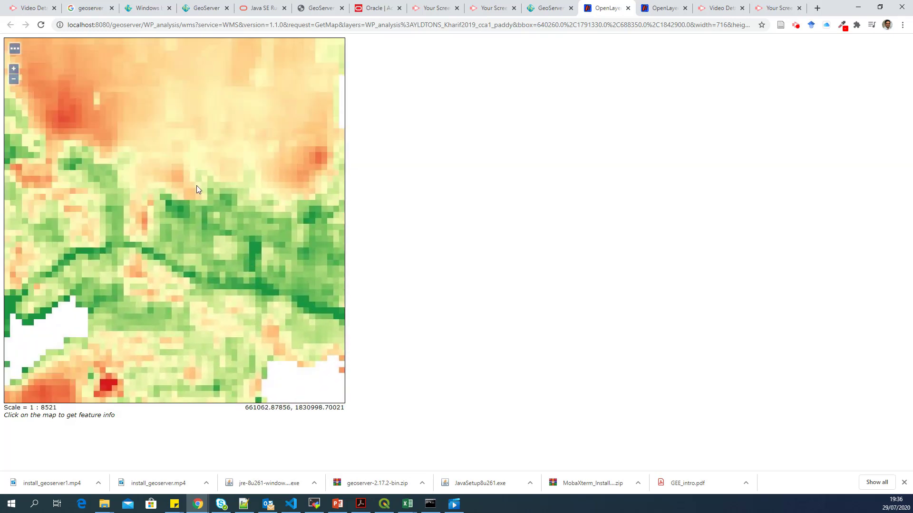
left_click_drag(152, 134, 227, 272)
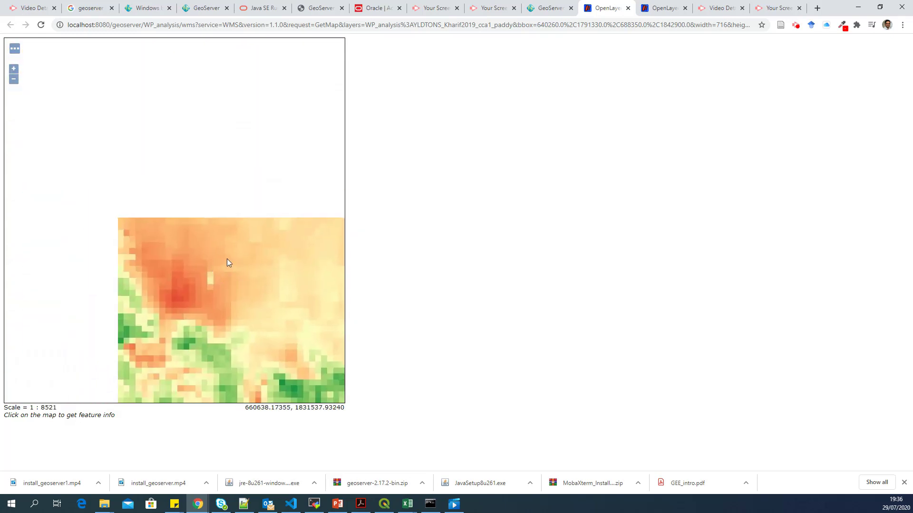
scroll(227, 258, "down", 1)
scroll(235, 255, "down", 1)
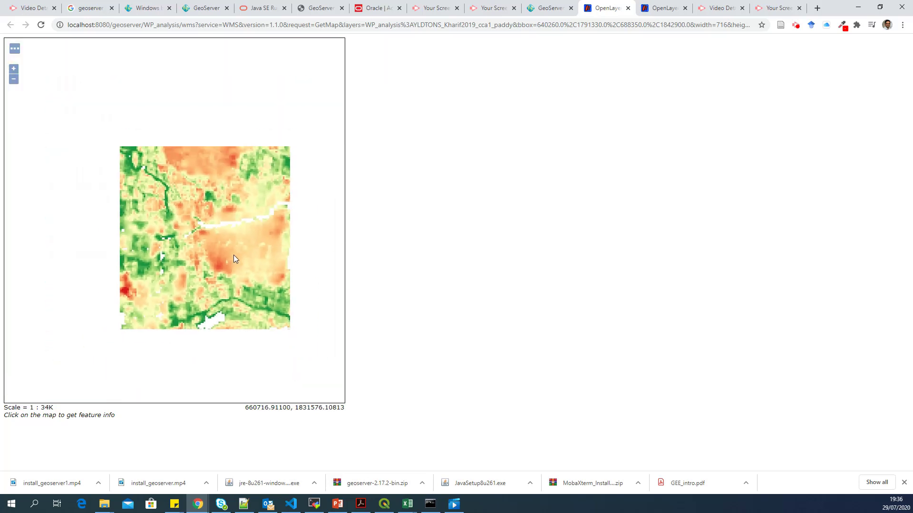
left_click_drag(225, 236, 184, 158)
scroll(185, 160, "down", 2)
Step: Close the extra OpenLayers preview windows and return to the GeoServer Layer Preview list
left_click(552, 5)
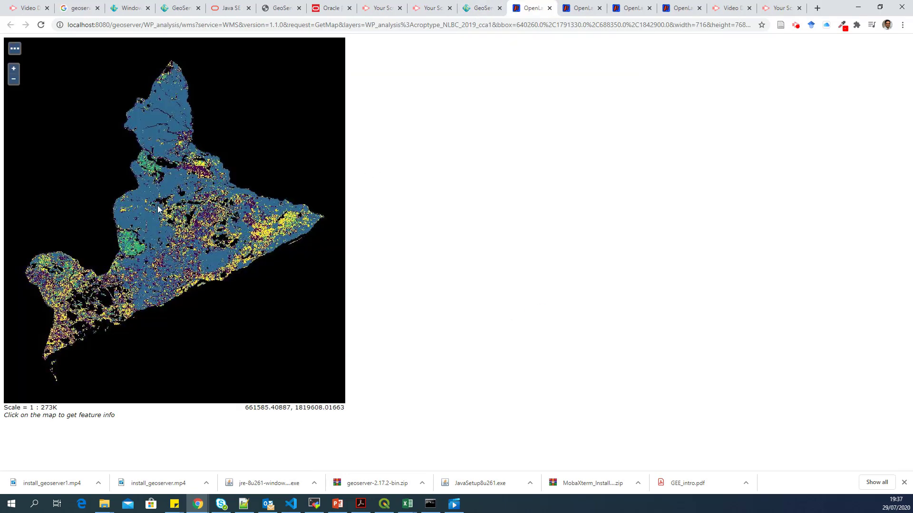
scroll(158, 206, "up", 1)
scroll(158, 206, "down", 1)
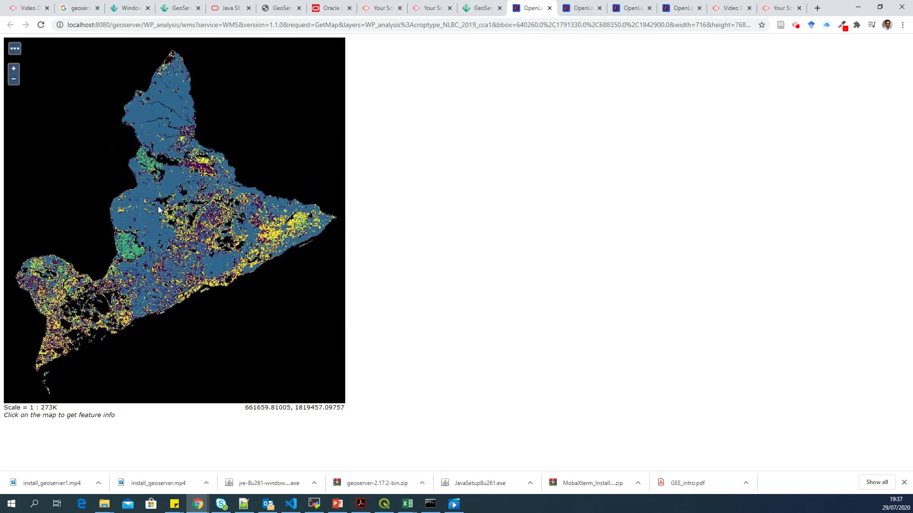
left_click(468, 4)
left_click(530, 7)
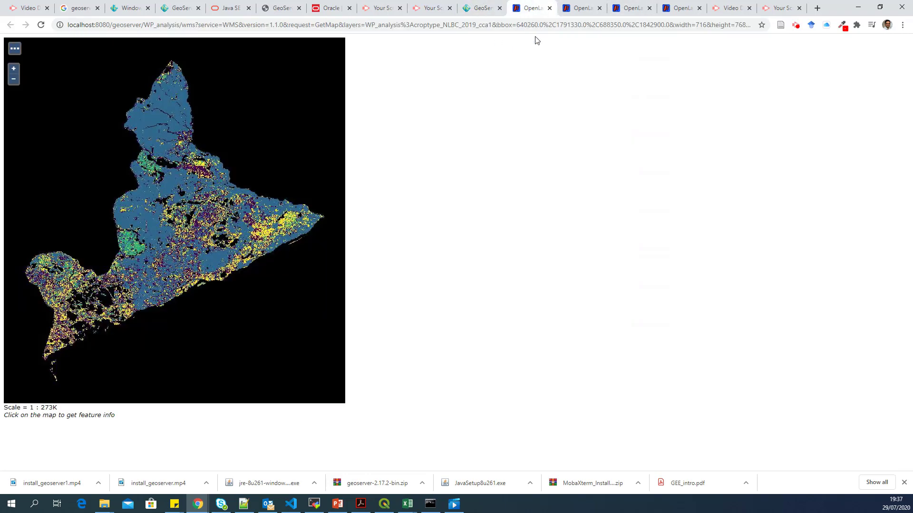
left_click(550, 9)
left_click(549, 8)
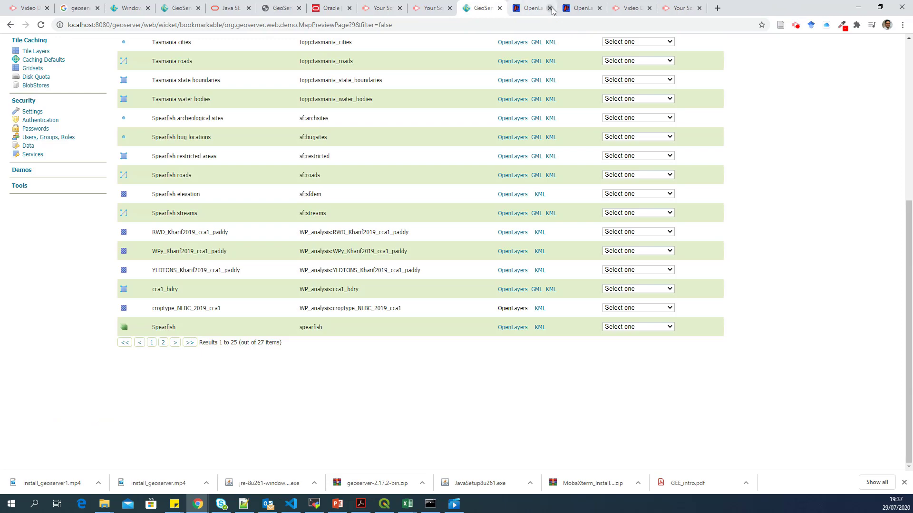
left_click(550, 8)
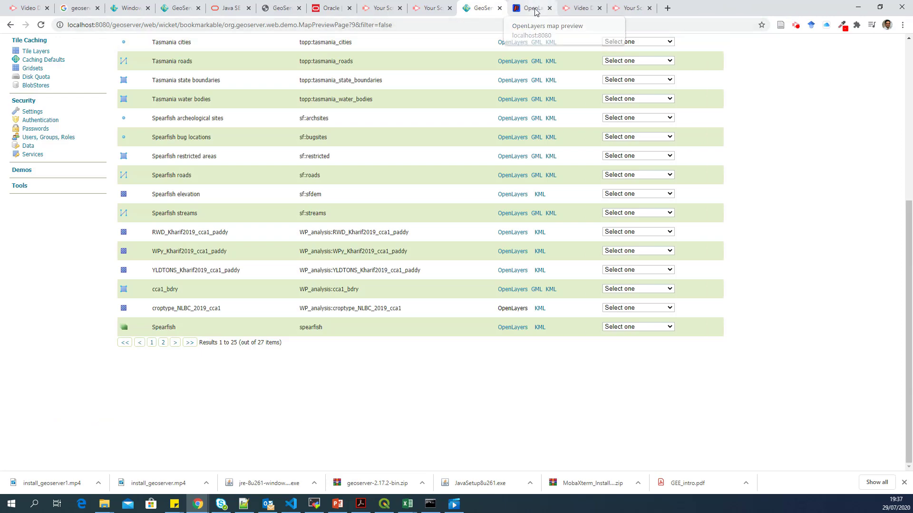
left_click(553, 11)
left_click(550, 8)
left_click(487, 7)
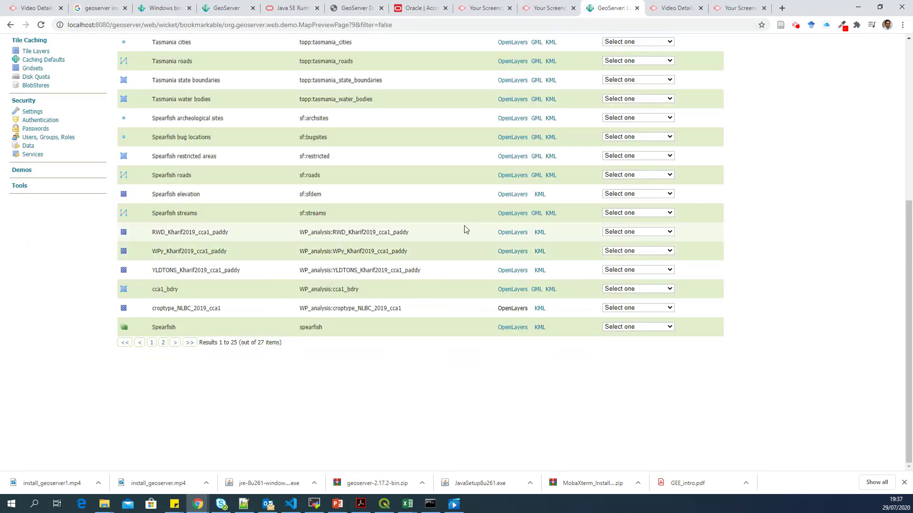
scroll(474, 232, "up", 3)
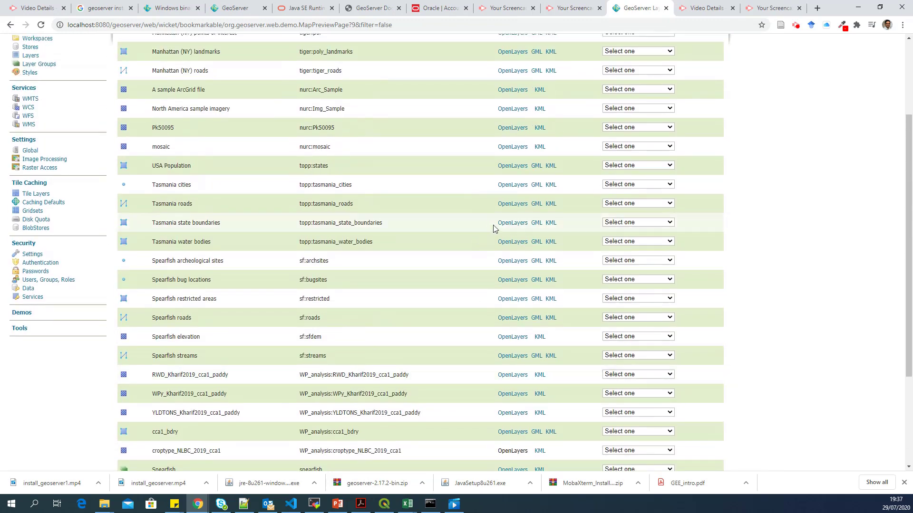
scroll(475, 232, "down", 1)
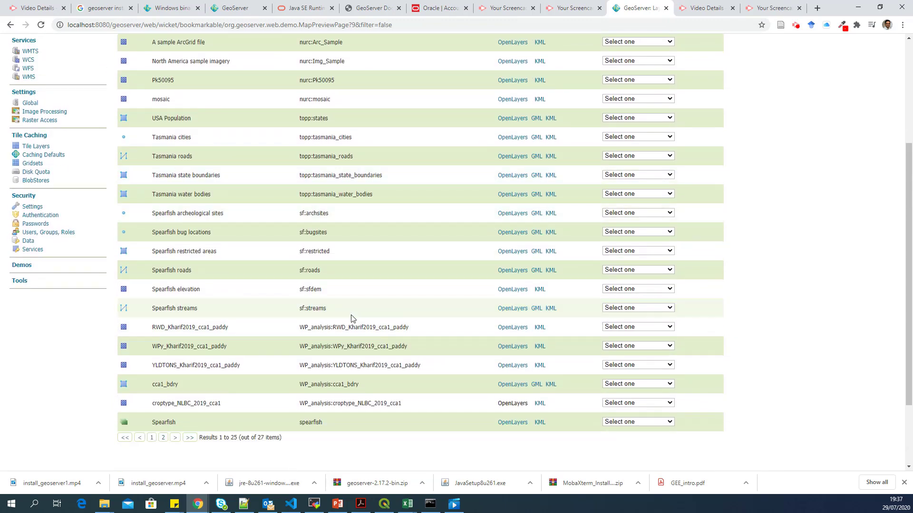
Step: Preview RWD_Kharif2019_cca1_paddy, select its WMS base address, and return to the PowerPoint slide
left_click(506, 328)
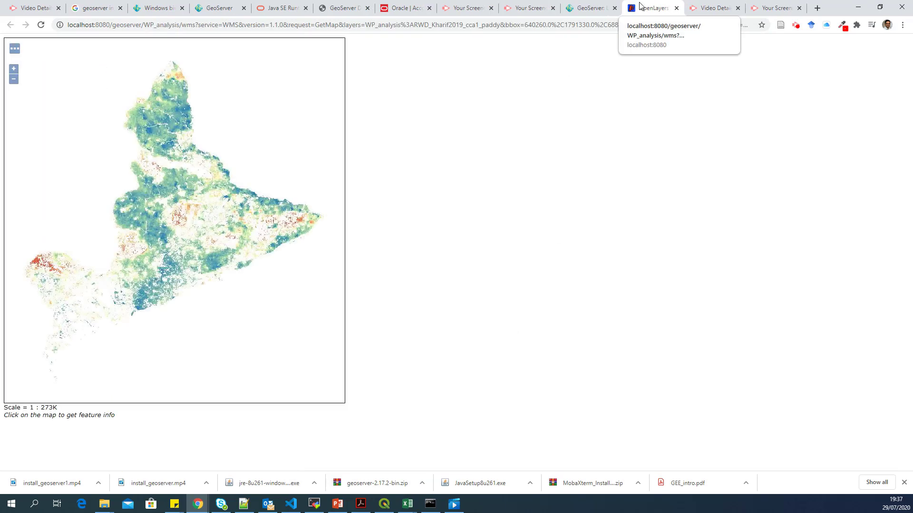
left_click(214, 24)
left_click(239, 24)
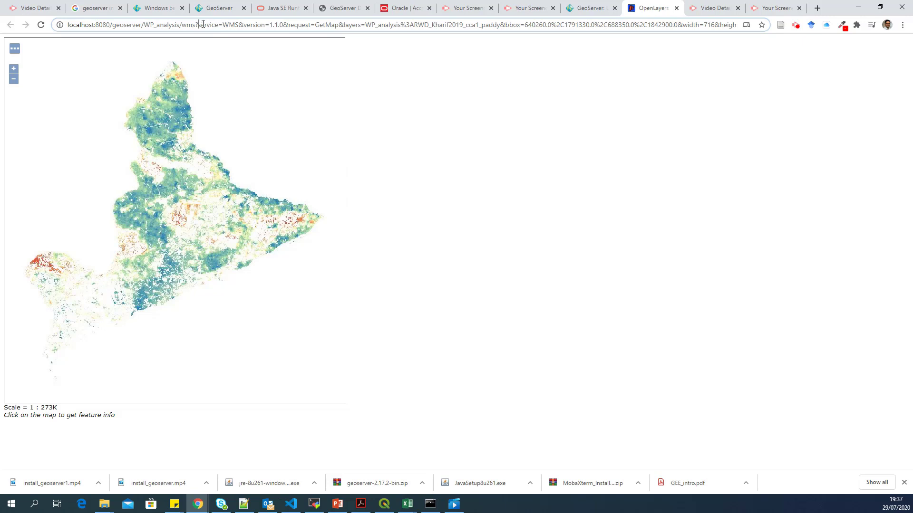
left_click_drag(202, 25, 67, 24)
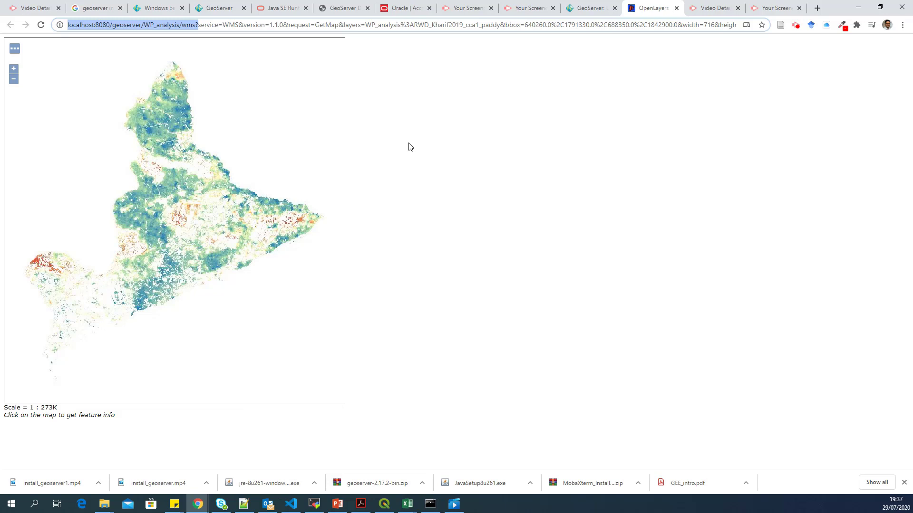
left_click(338, 504)
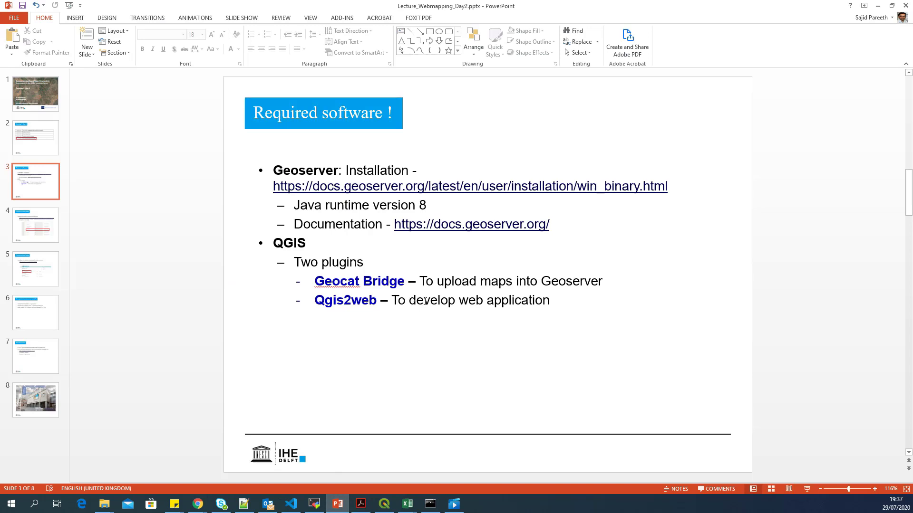
Step: Highlight the 'Qgis2web' plugin name in the slide's body text, then deselect it
left_click(561, 302)
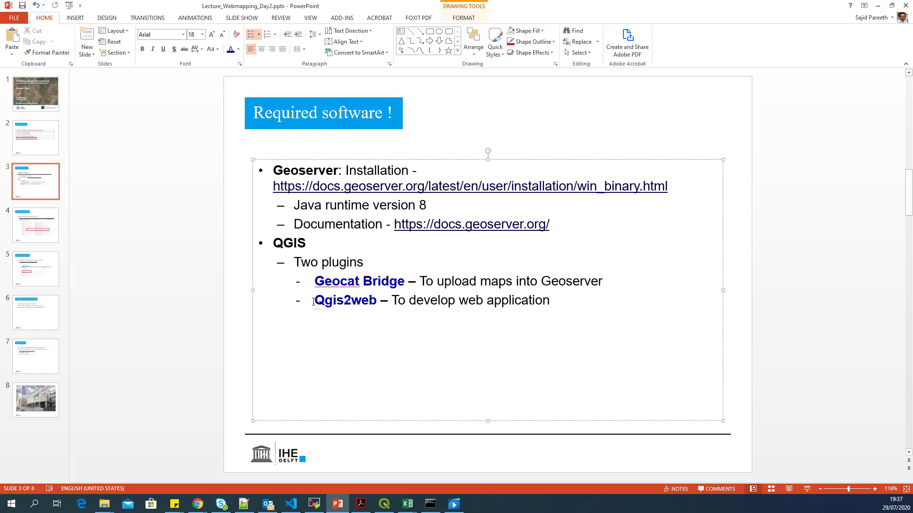
left_click_drag(313, 301, 375, 305)
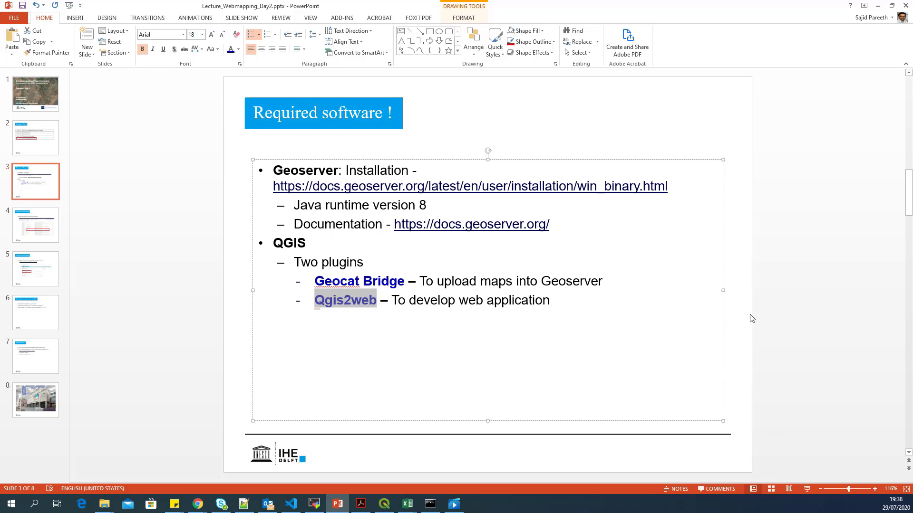
left_click(744, 322)
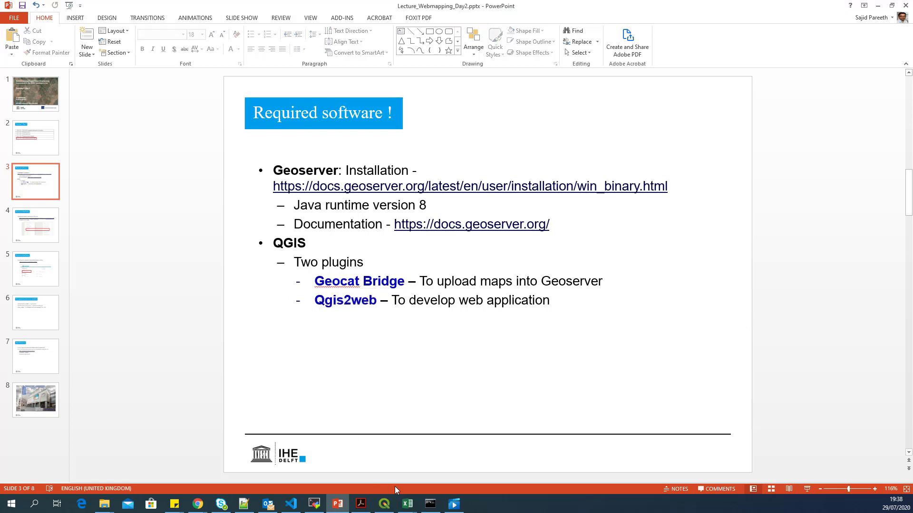
Step: Save the WP_analysis project in QGIS and start a new empty project
left_click(384, 504)
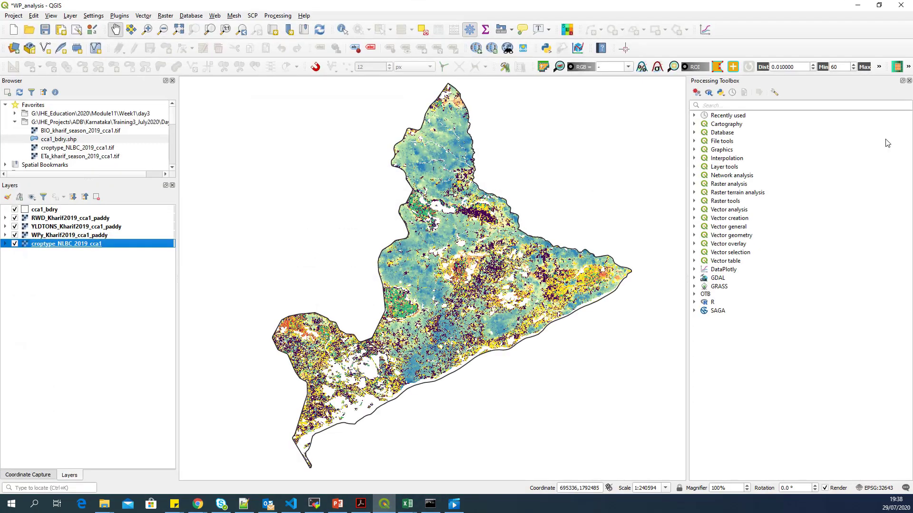
left_click(94, 218)
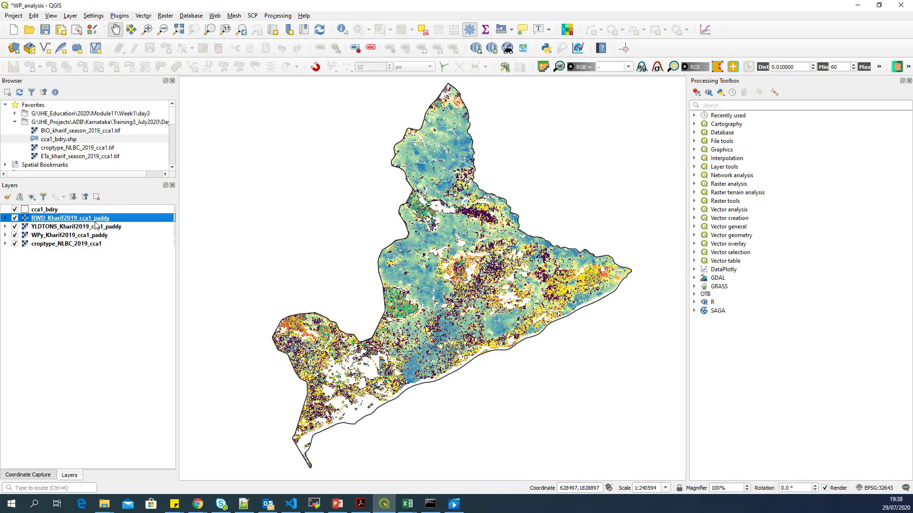
left_click(46, 30)
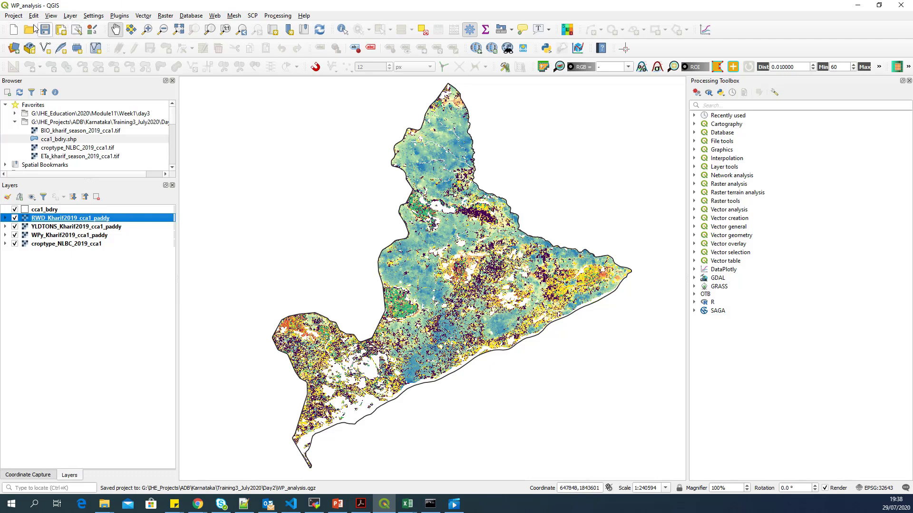
left_click(19, 31)
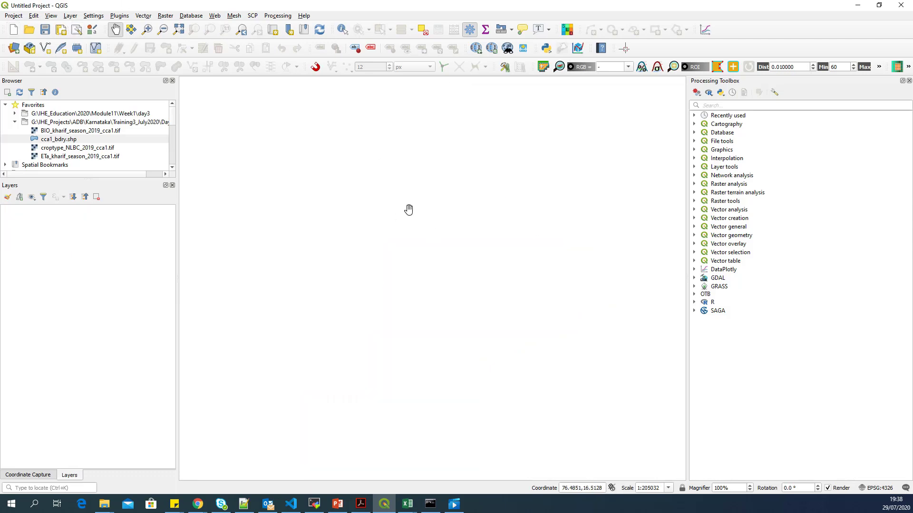
Step: Open the Data Source Manager's WMS/WMTS page via Layer > Add Layer and move it aside
left_click(70, 16)
left_click(71, 16)
left_click(93, 16)
left_click(71, 15)
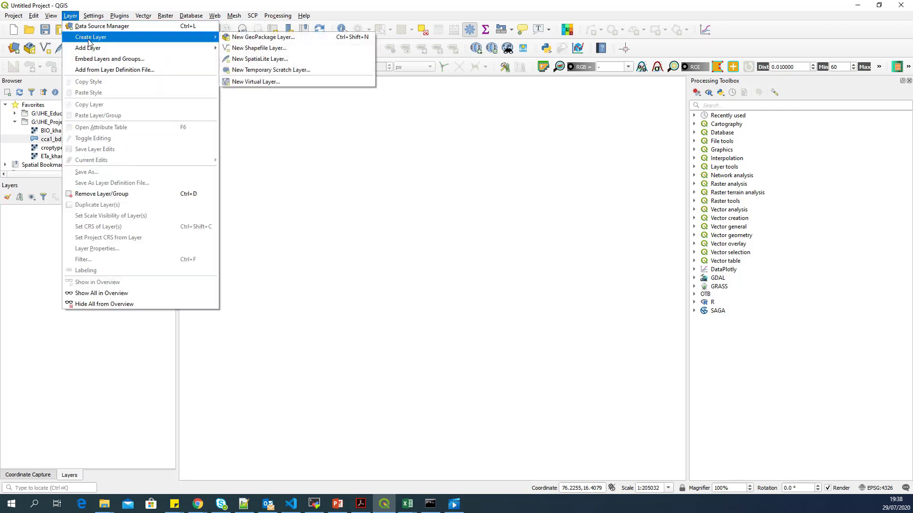
mouse_move(100, 51)
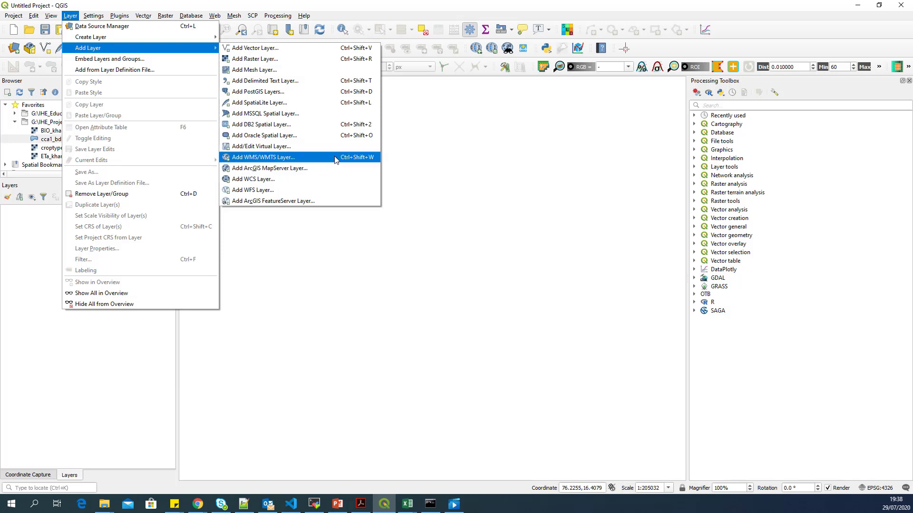
left_click(309, 159)
left_click_drag(478, 66, 392, 66)
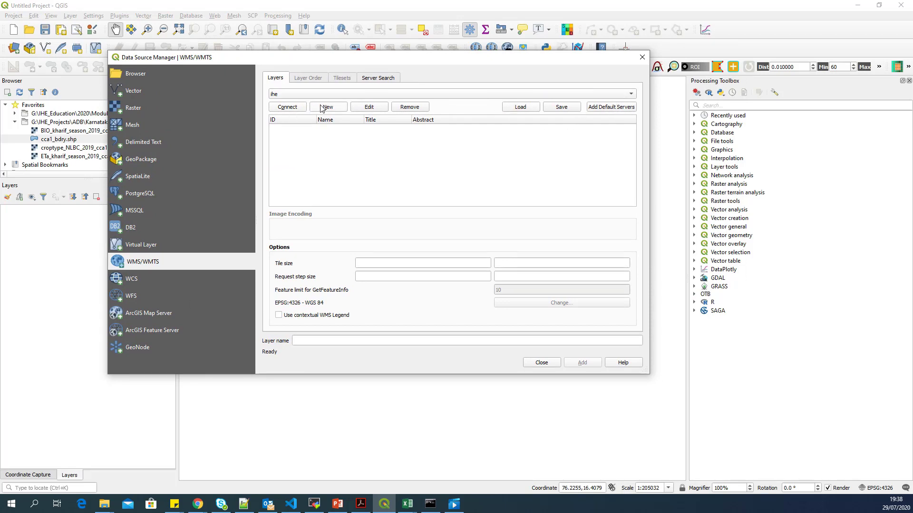
Step: Start a new WMS connection named localhost and clear the wrongly pasted address
left_click(336, 108)
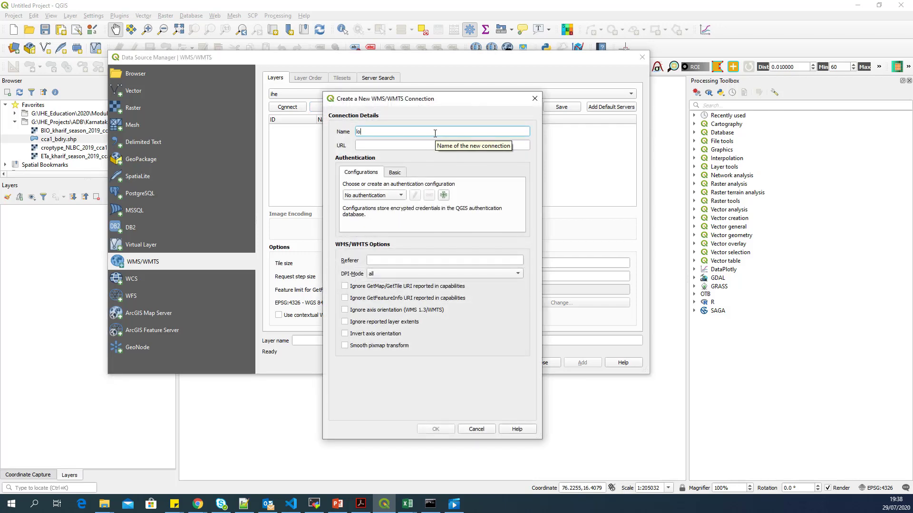
type("t")
key("Tab")
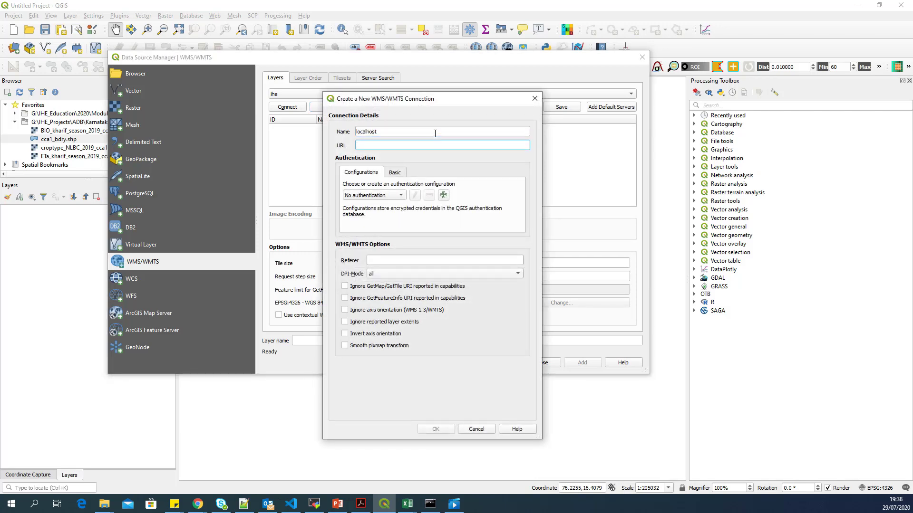
type("http://localhost:8080/geoserver/")
left_click_drag(455, 142, 348, 146)
key("ctrl+x")
Step: Paste the WP_analysis WMS address from Chrome and save, overwriting the old localhost connection
mouse_move(198, 504)
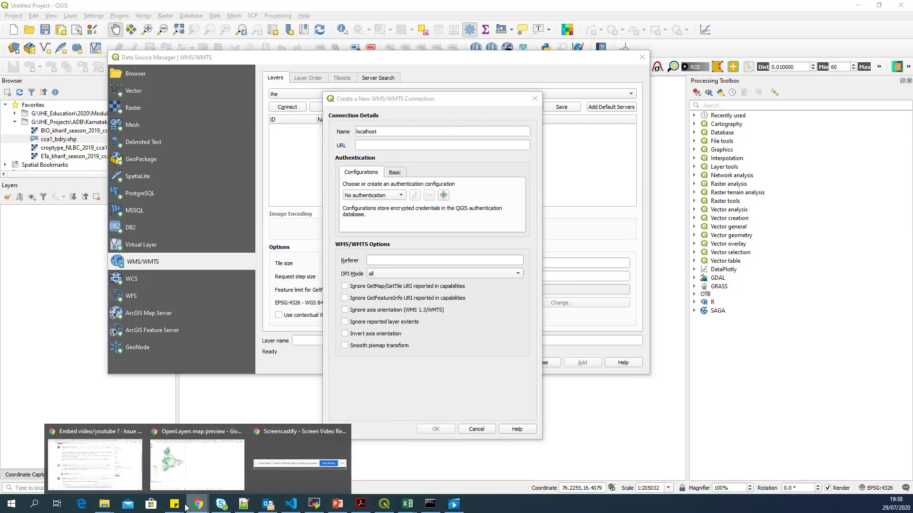
left_click(198, 459)
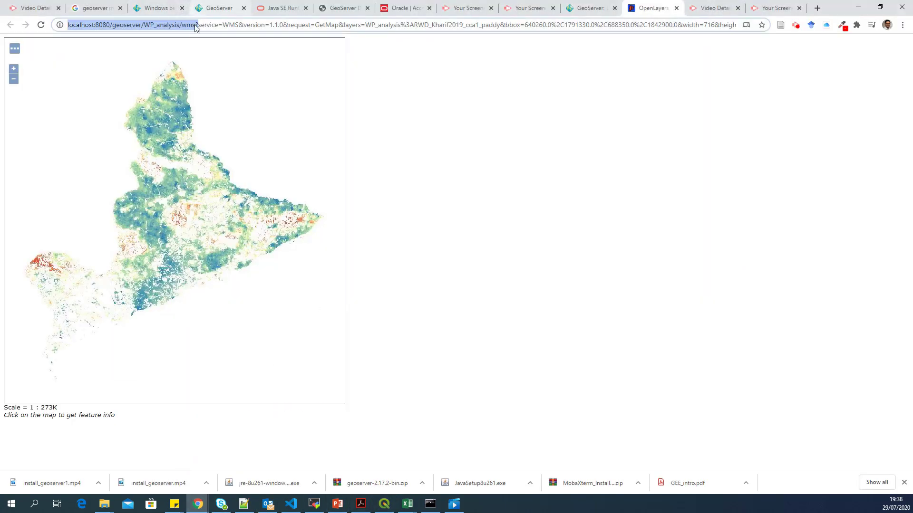
left_click(197, 25)
left_click_drag(199, 25, 67, 25)
left_click(198, 24)
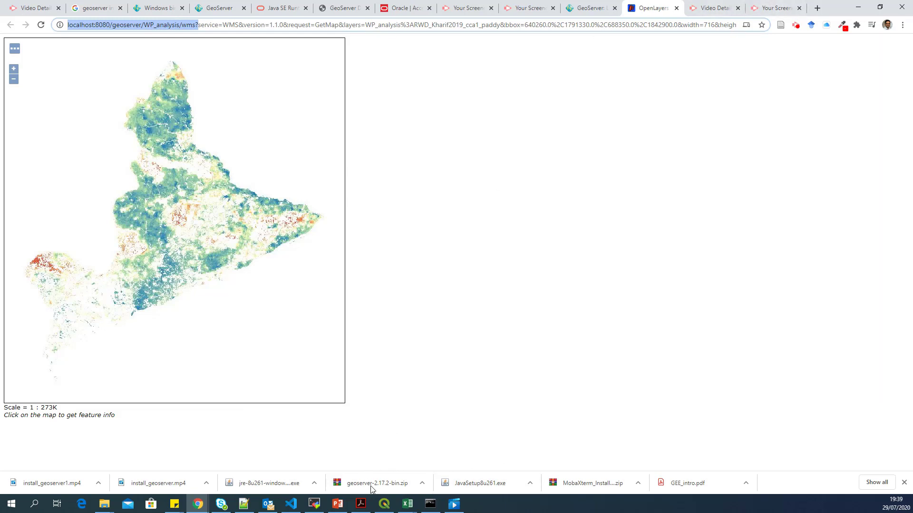
left_click(384, 504)
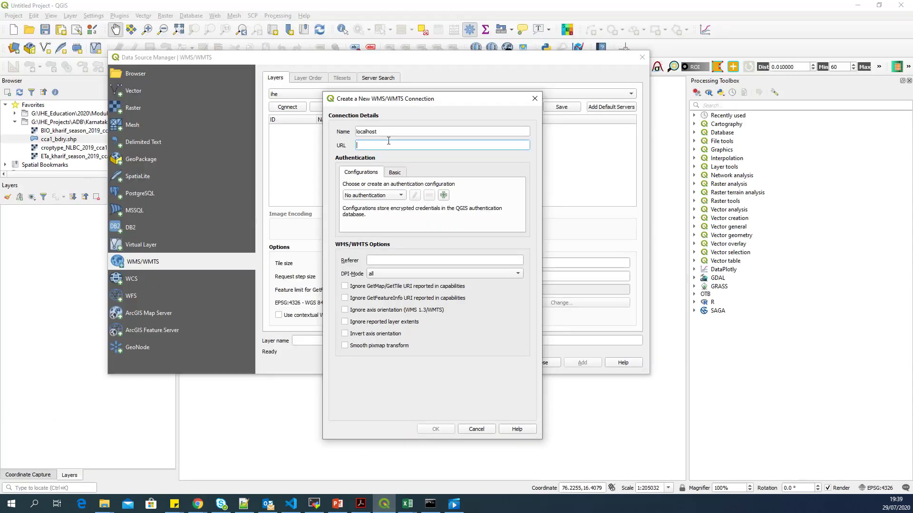
key("ctrl+v")
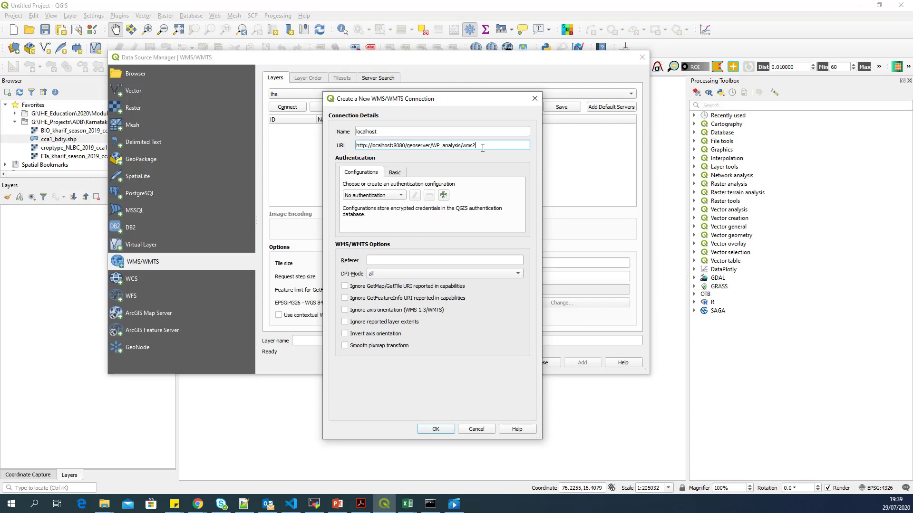
left_click(436, 430)
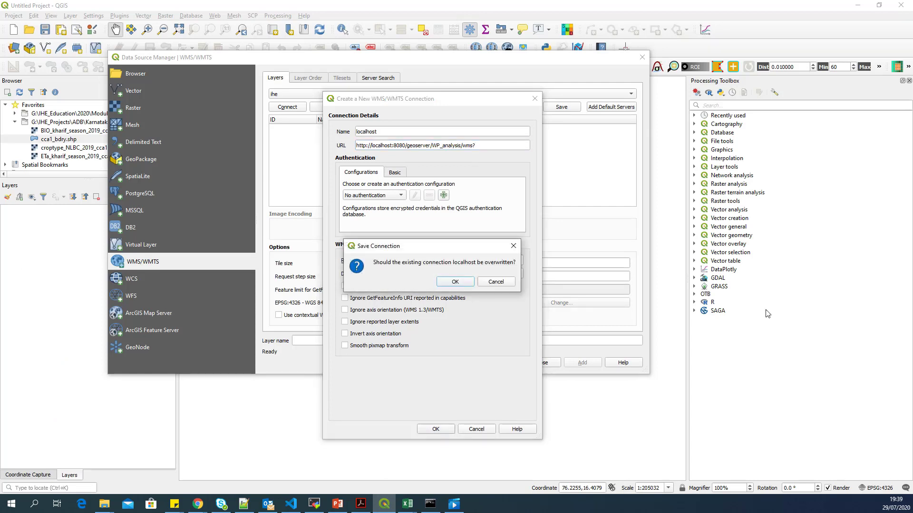
left_click(454, 282)
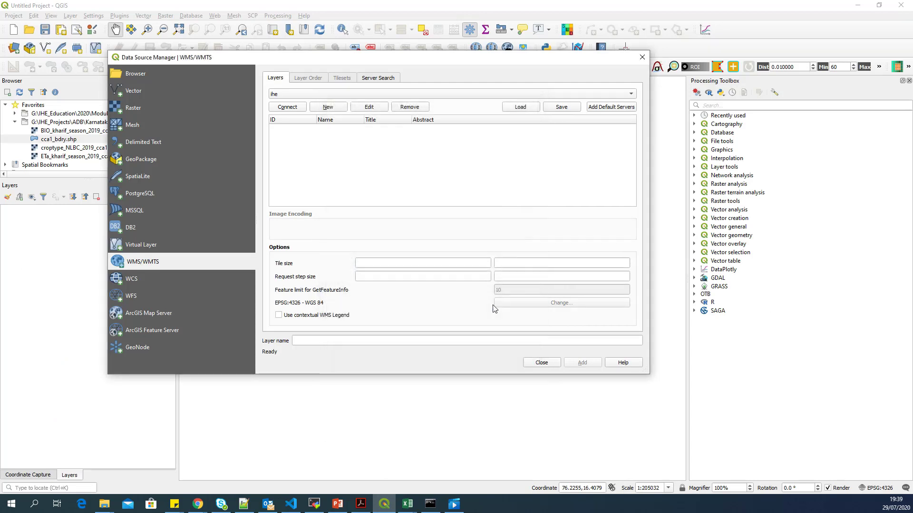
Step: Connect to the localhost server and browse its five WP_analysis layers, widening the name column
left_click(297, 96)
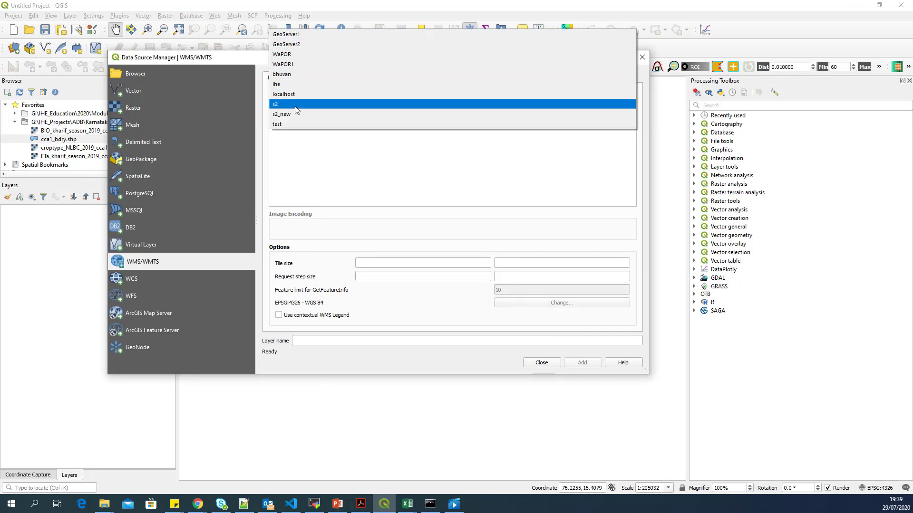
left_click(298, 97)
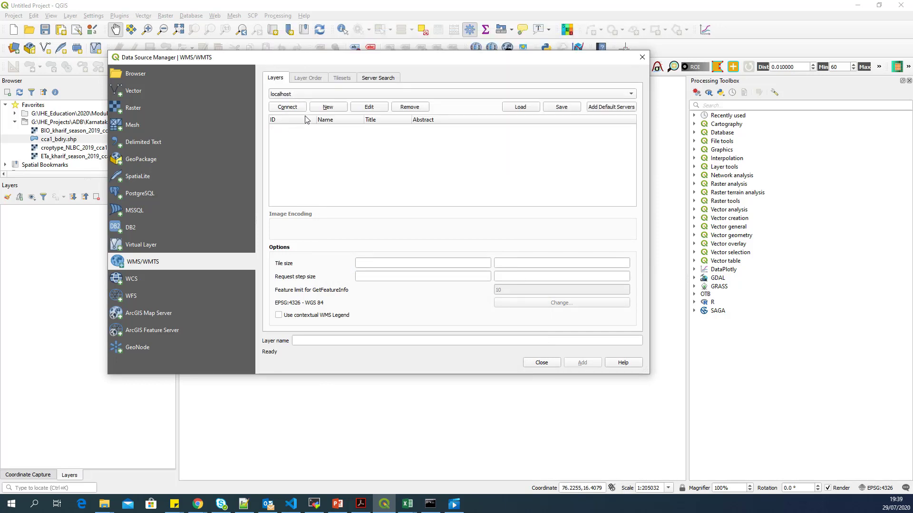
left_click(294, 108)
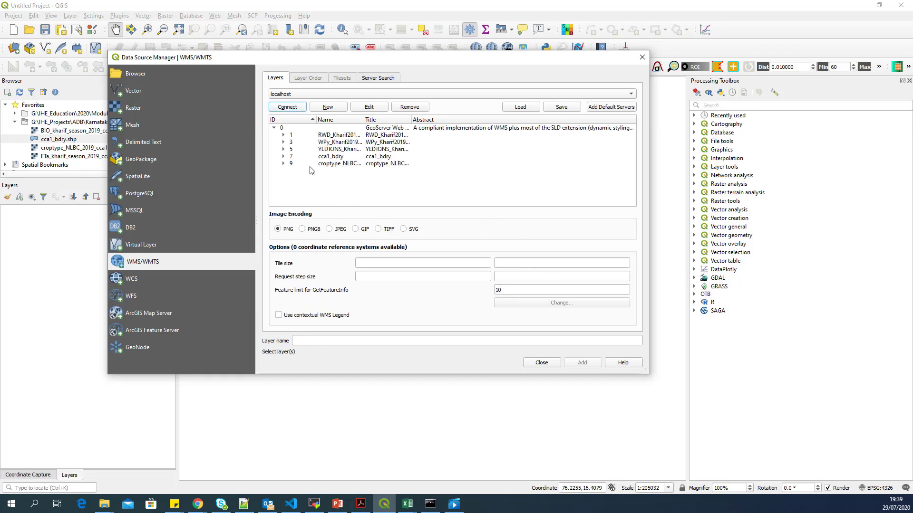
left_click(334, 136)
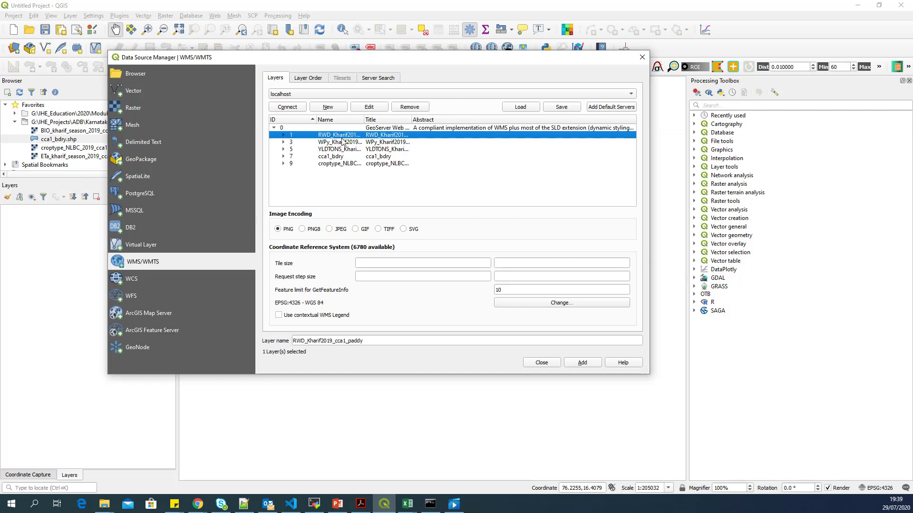
double_click(364, 120)
left_click(391, 143)
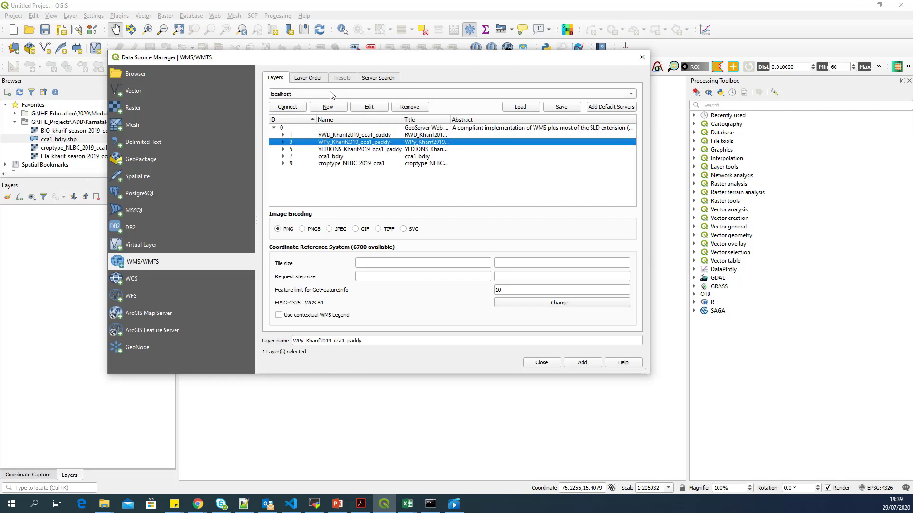
left_click(384, 151)
left_click(362, 163)
left_click(371, 157)
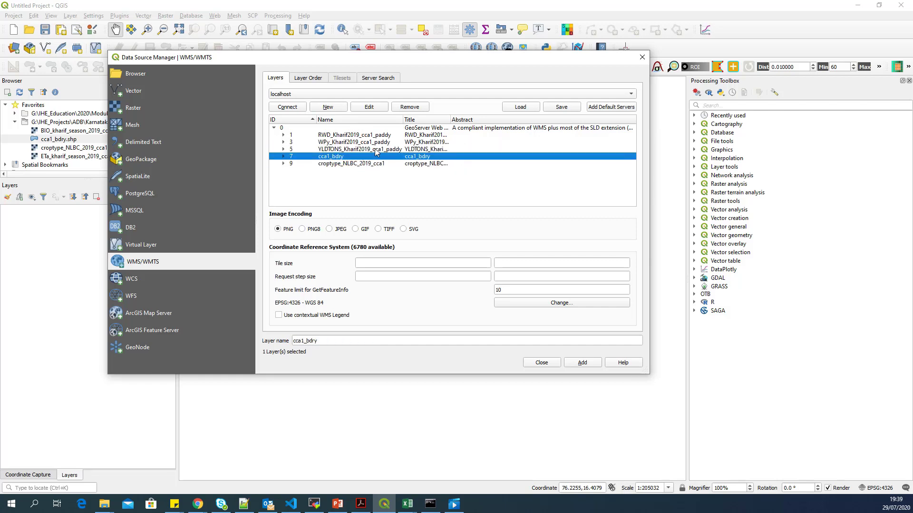
left_click(375, 150)
left_click(374, 136)
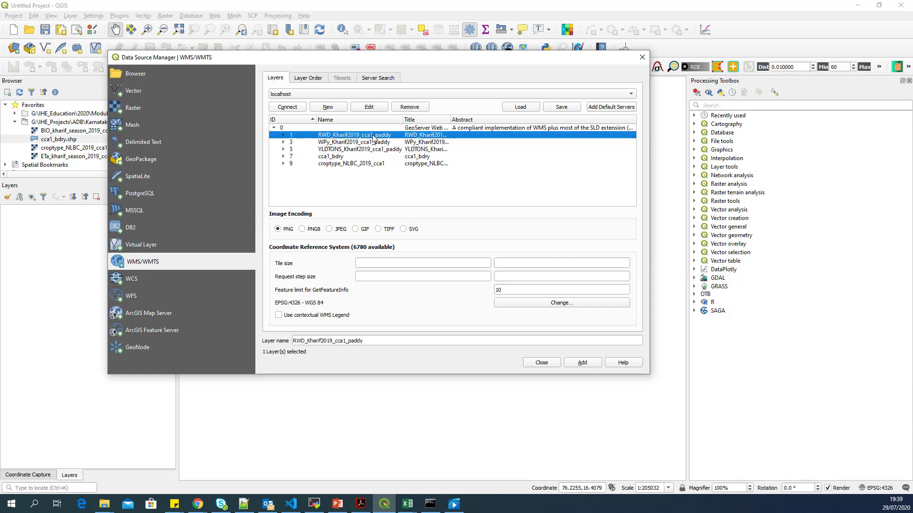
Step: Add RWD, WPy and YLDTONS paddy, croptype_NLBC_2019_cca1 and cca1_bdry layers one by one
left_click(582, 362)
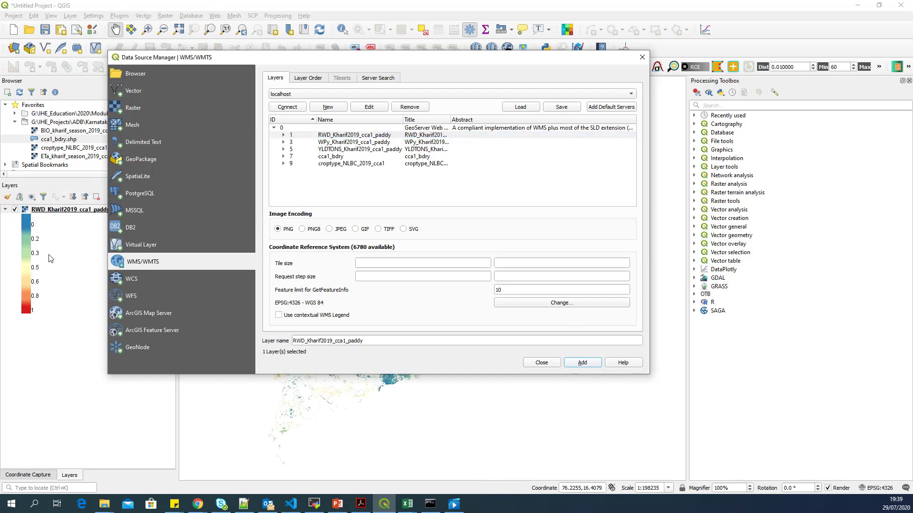
left_click(344, 143)
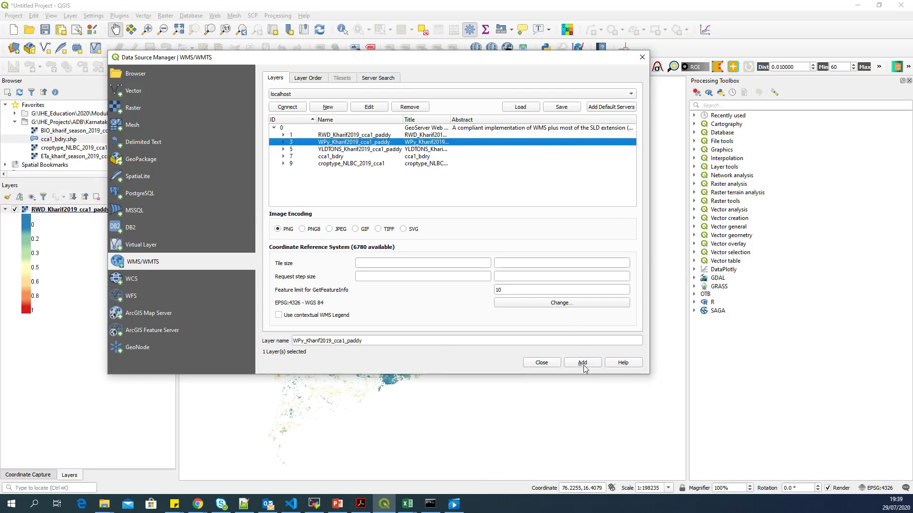
left_click(581, 363)
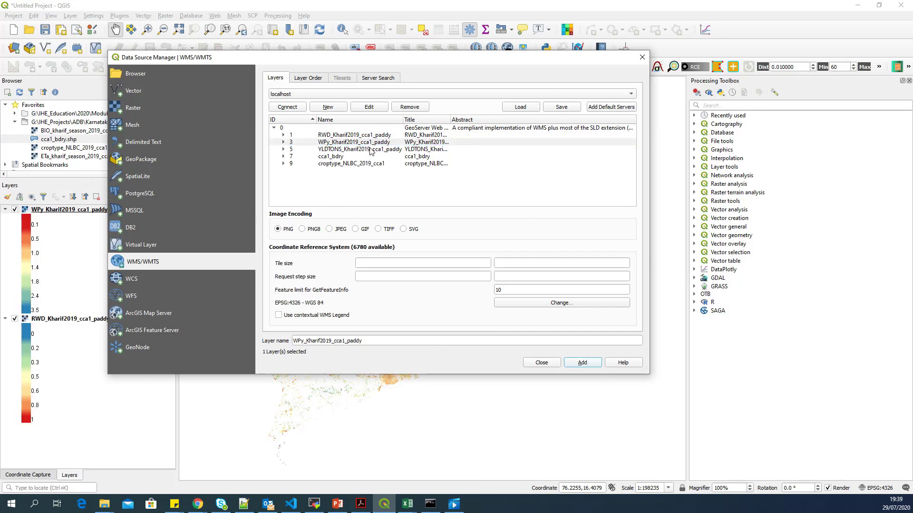
left_click(374, 149)
left_click(584, 364)
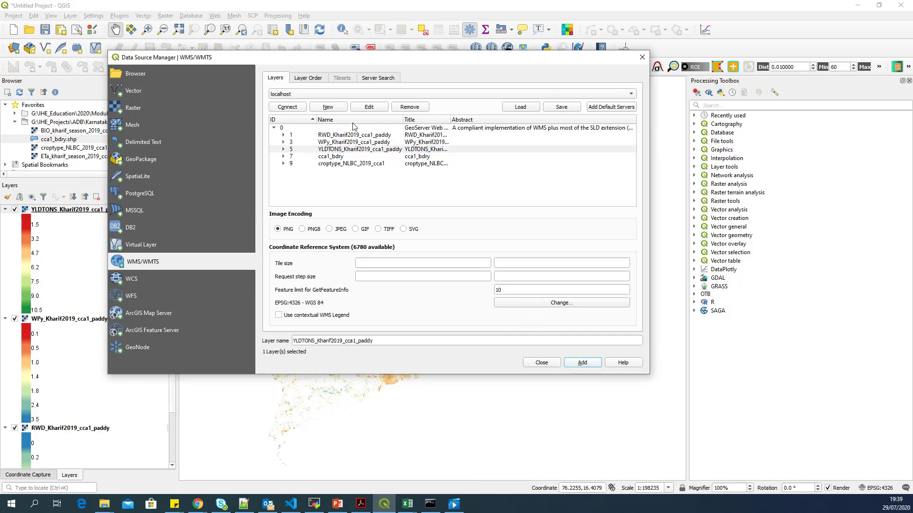
left_click(355, 163)
left_click(585, 363)
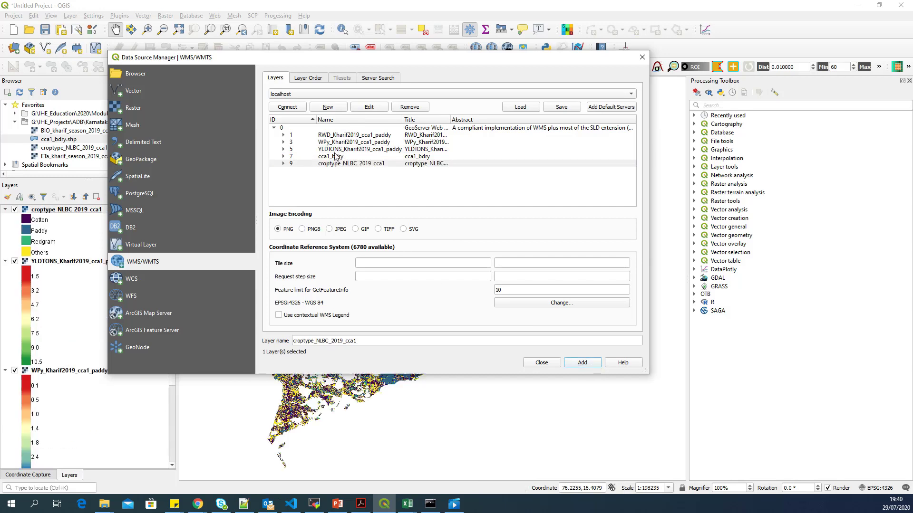
left_click(335, 157)
left_click(580, 365)
Step: Collapse the layer legends, drag croptype_NLBC_2019_cca1 to the bottom and untick it
left_click(541, 363)
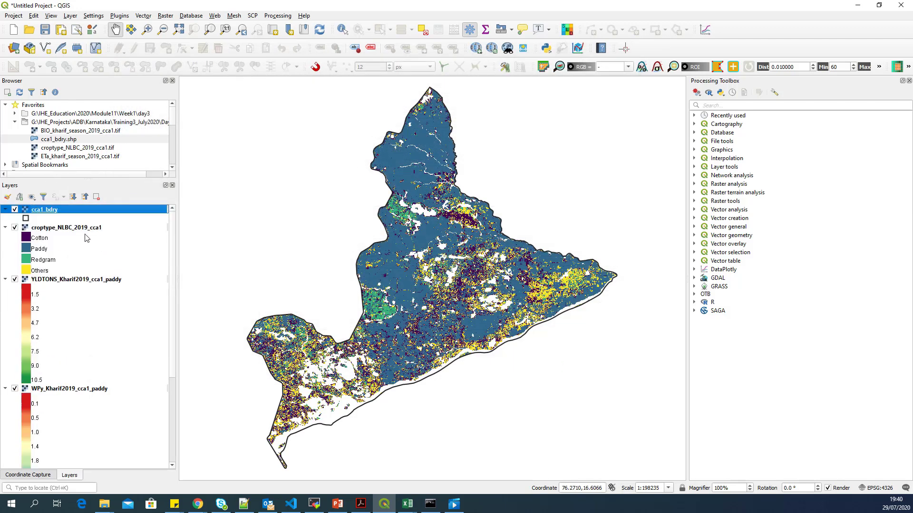
left_click(85, 197)
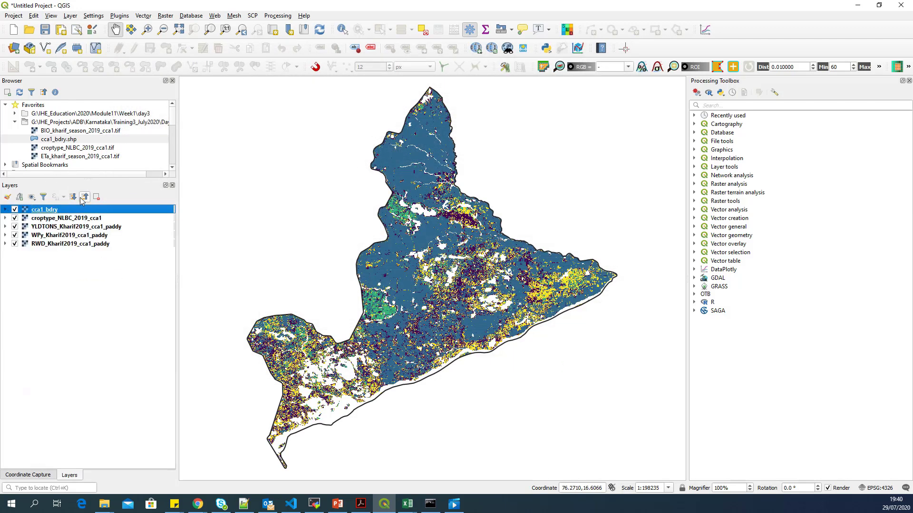
left_click(80, 220)
left_click_drag(100, 223, 99, 252)
left_click(98, 245)
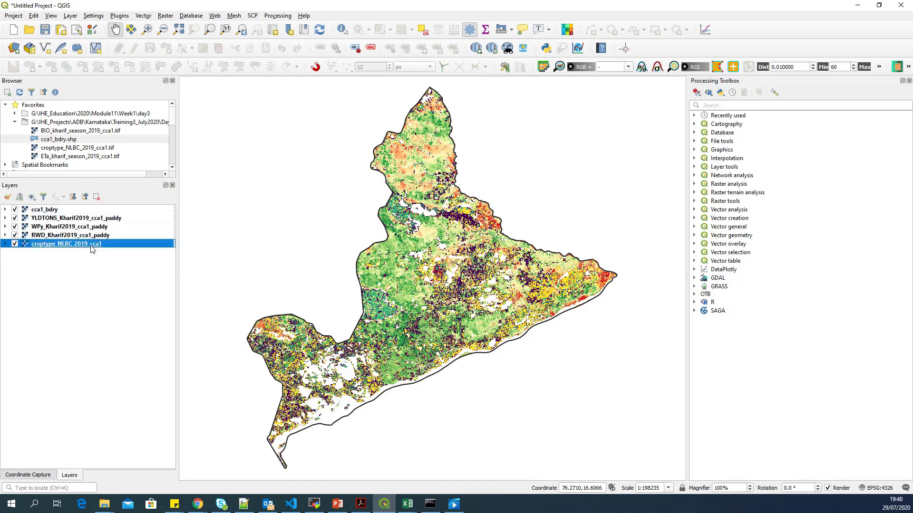
left_click(15, 243)
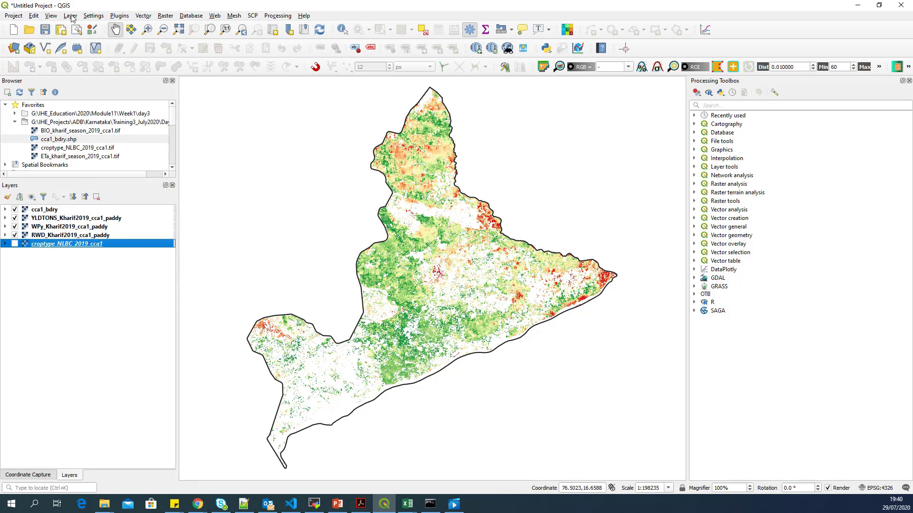
Step: Save the project over webmap.qgz in Day2, then select the croptype_NLBC_2019_cca1 layer
left_click(45, 30)
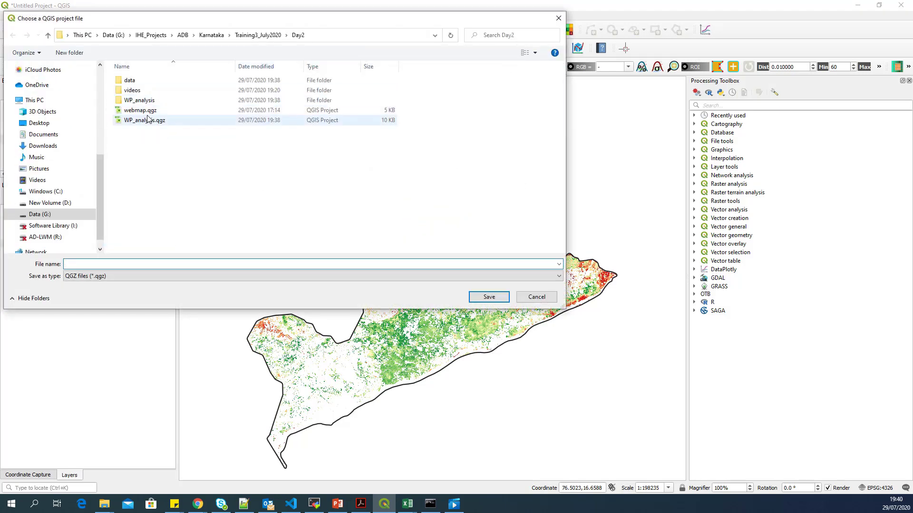
left_click(152, 114)
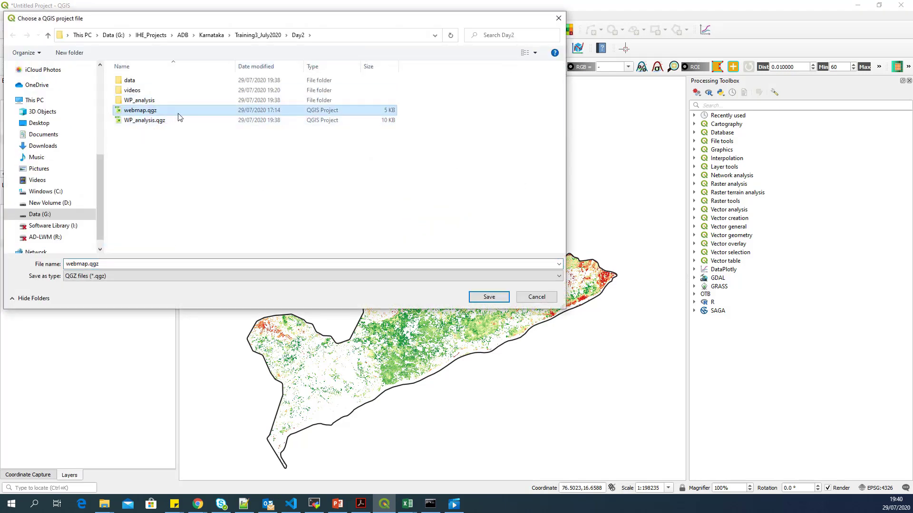
left_click(483, 299)
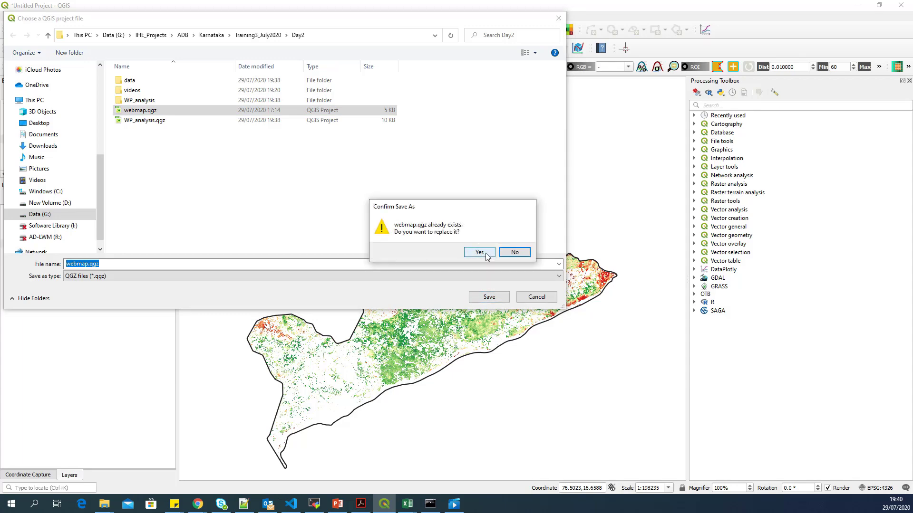
left_click(479, 252)
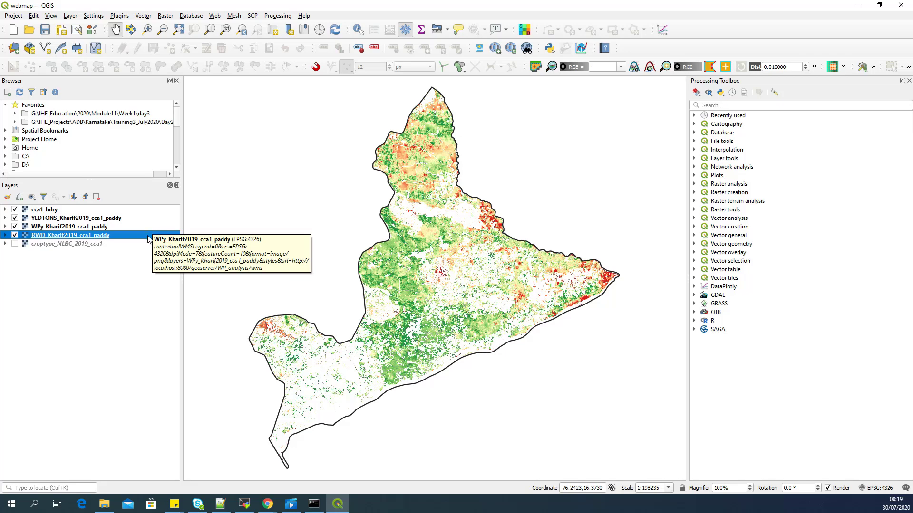
left_click(121, 244)
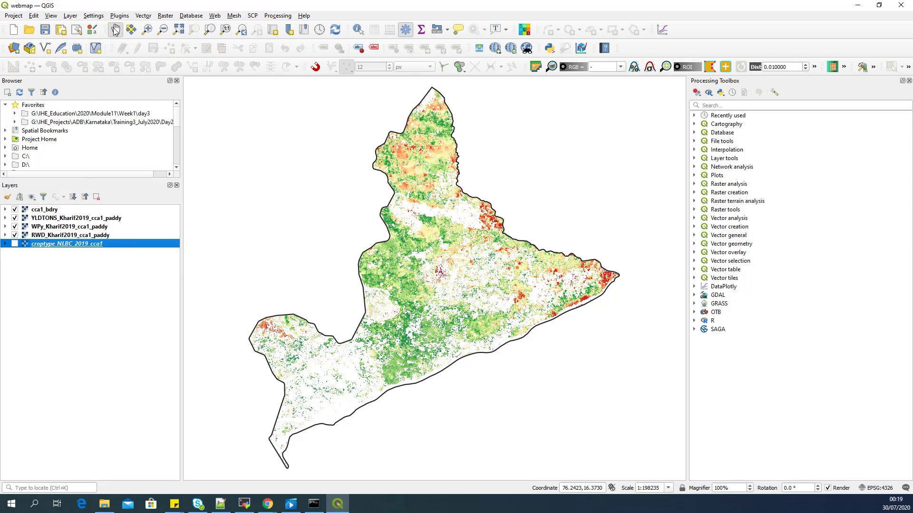
Step: Add the OpenStreetMap XYZ tile layer through the Data Source Manager
left_click(14, 47)
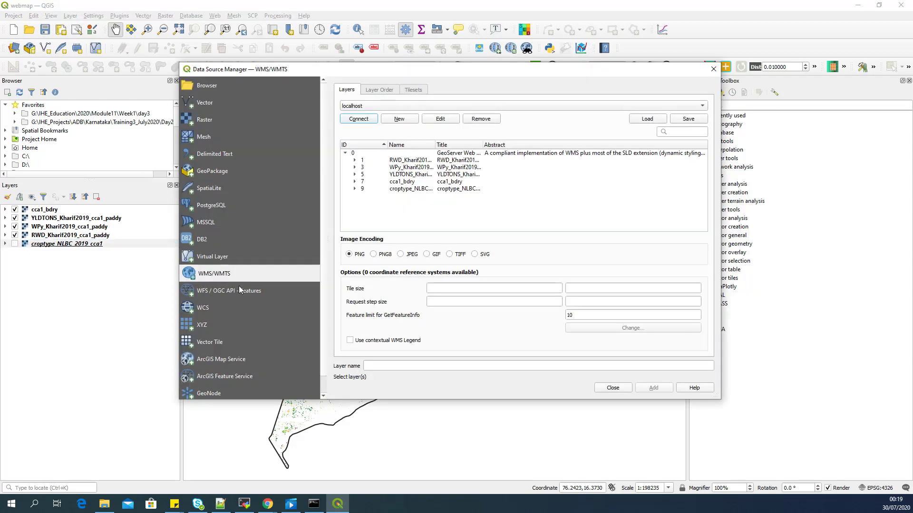
left_click(221, 326)
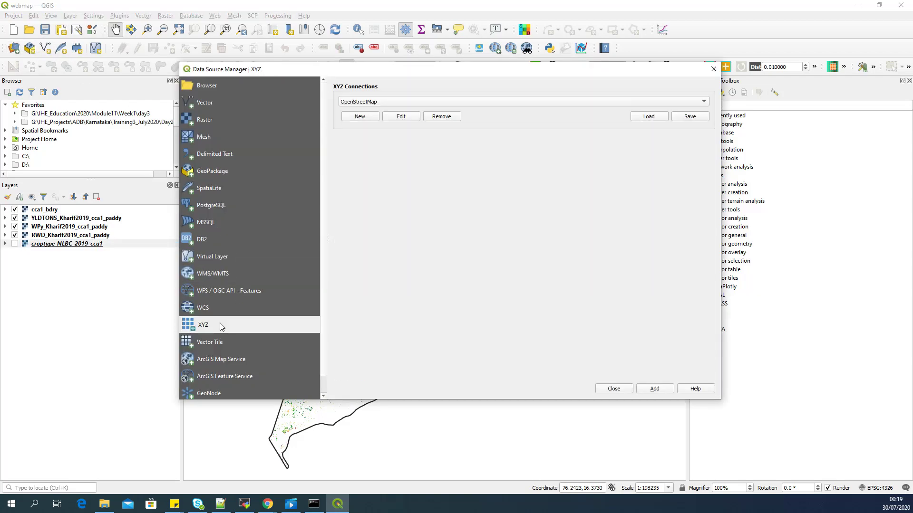
left_click_drag(407, 73, 354, 66)
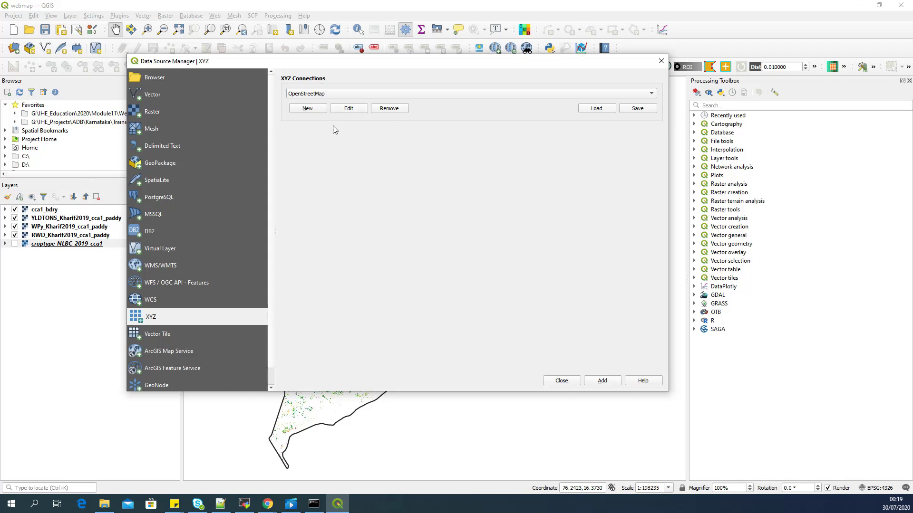
left_click(608, 382)
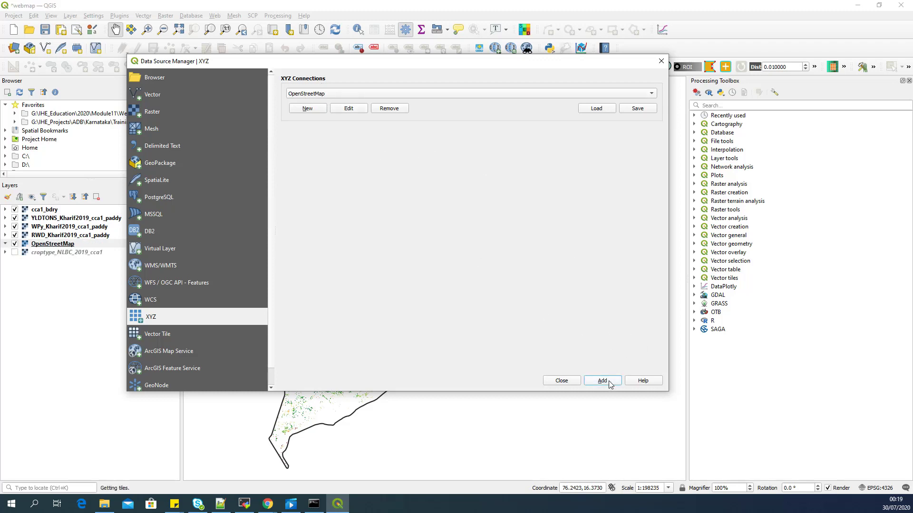
left_click(567, 381)
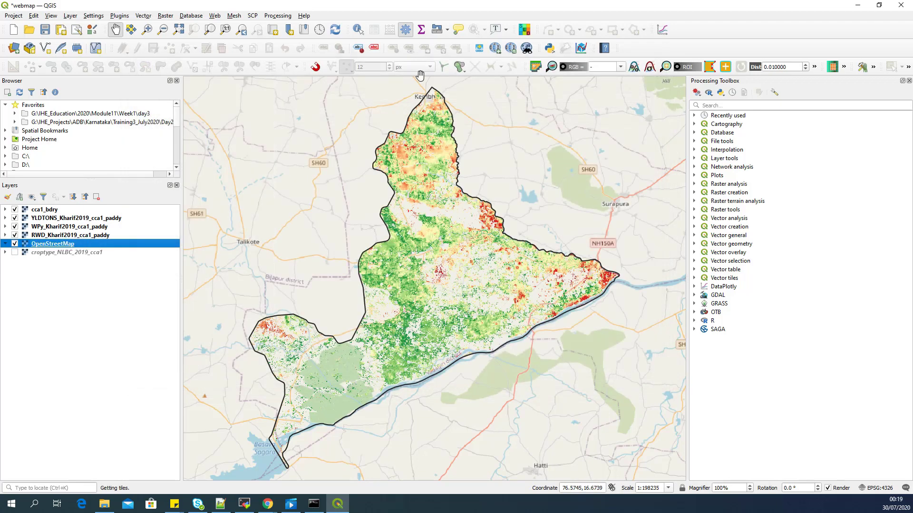
Step: Move OpenStreetMap to the bottom, turn croptype_NLBC_2019_cca1 back on, and save the project
left_click_drag(63, 245, 79, 265)
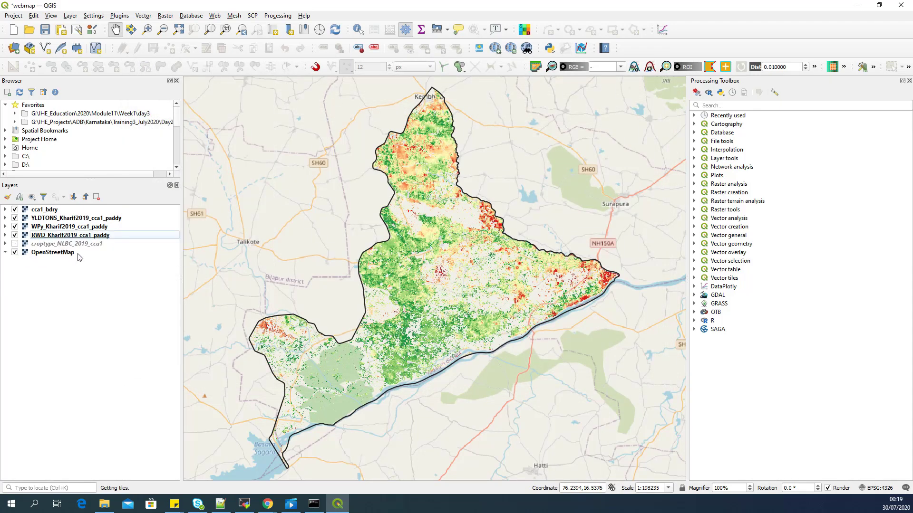
left_click(99, 253)
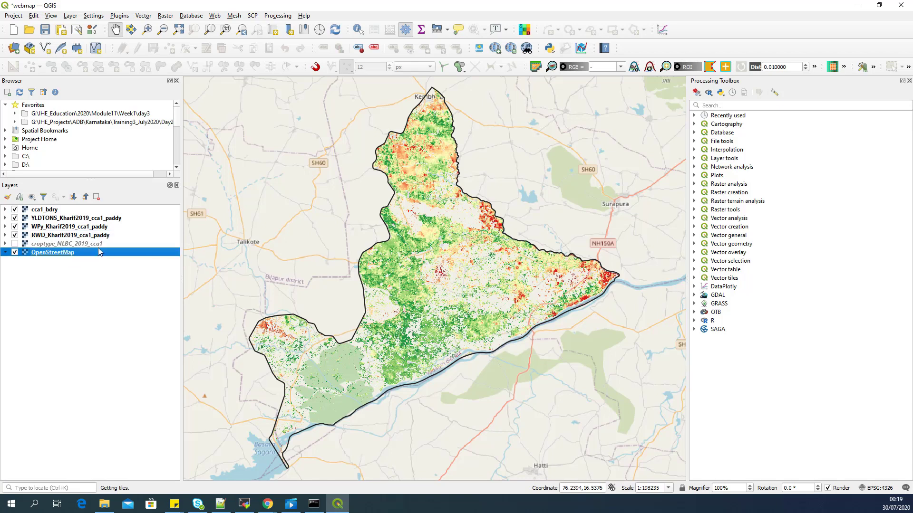
left_click(18, 244)
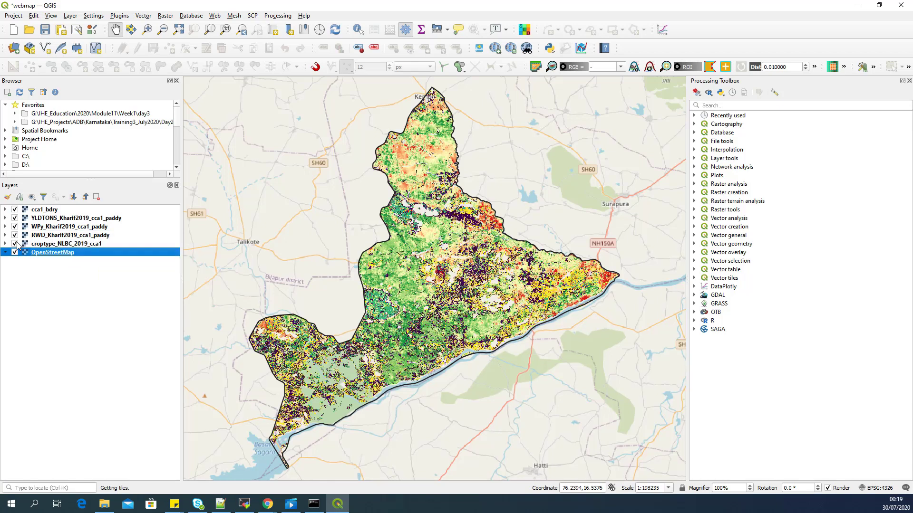
left_click(86, 219)
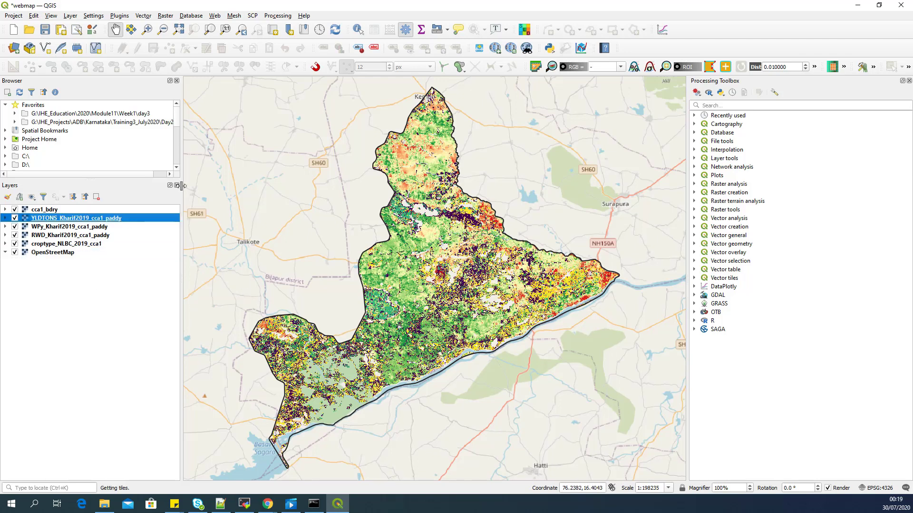
left_click(49, 33)
left_click(99, 210)
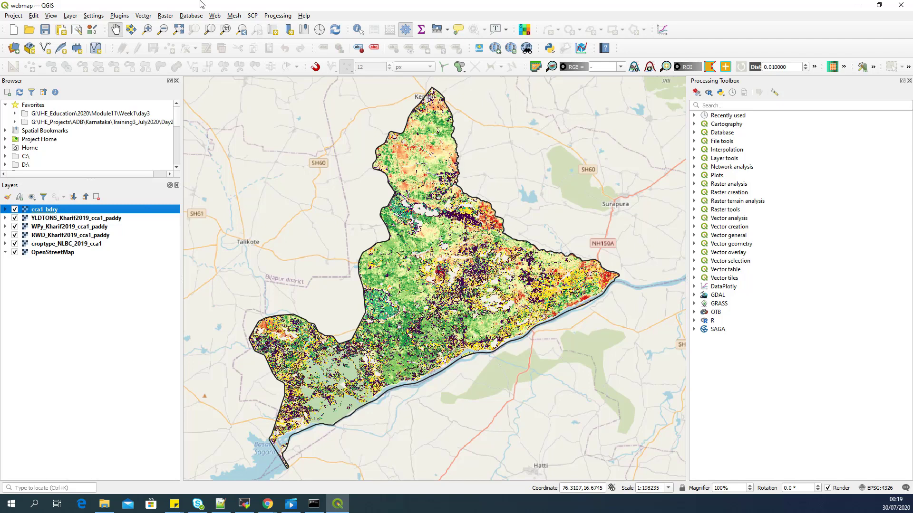
Step: Search the plugin manager for qgis2web and install it
left_click(126, 16)
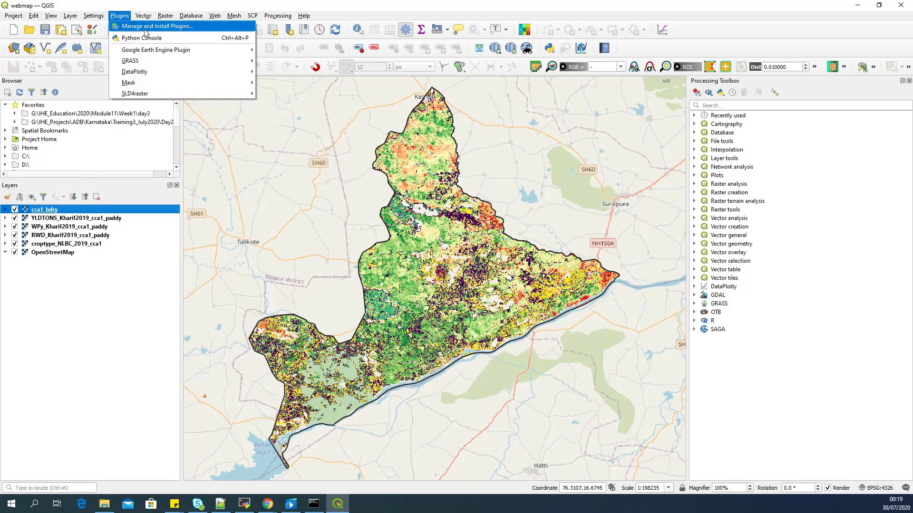
left_click(145, 30)
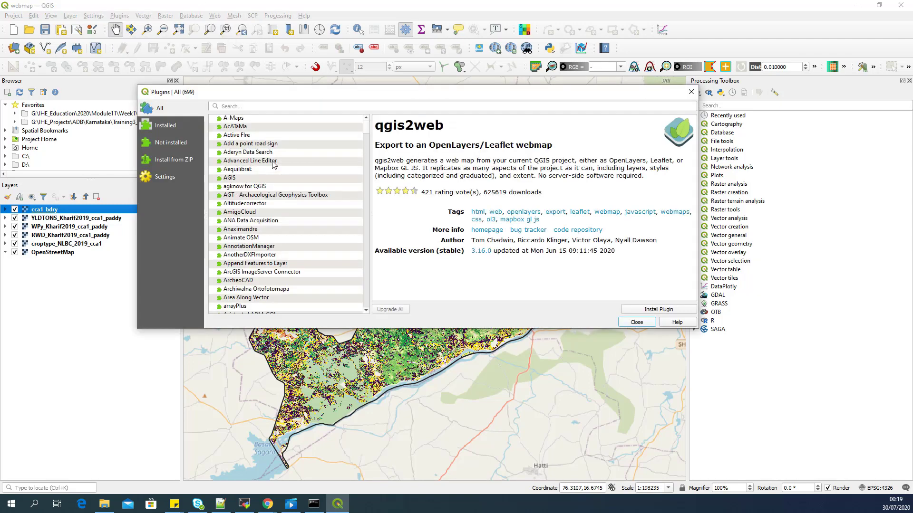
left_click(244, 107)
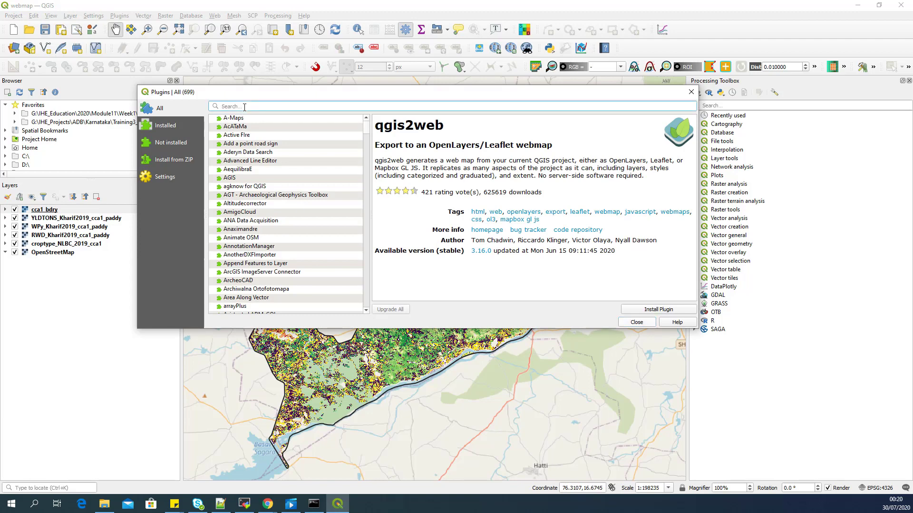
type("qgis2")
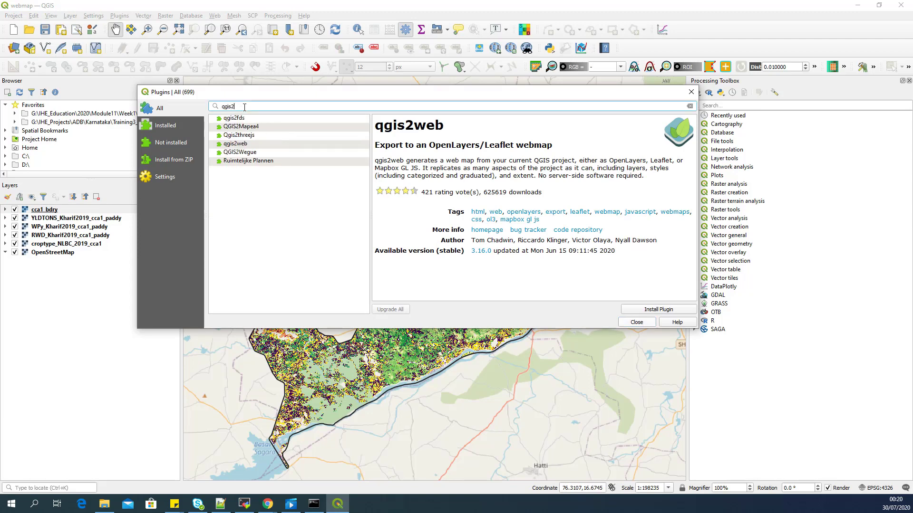
type("web")
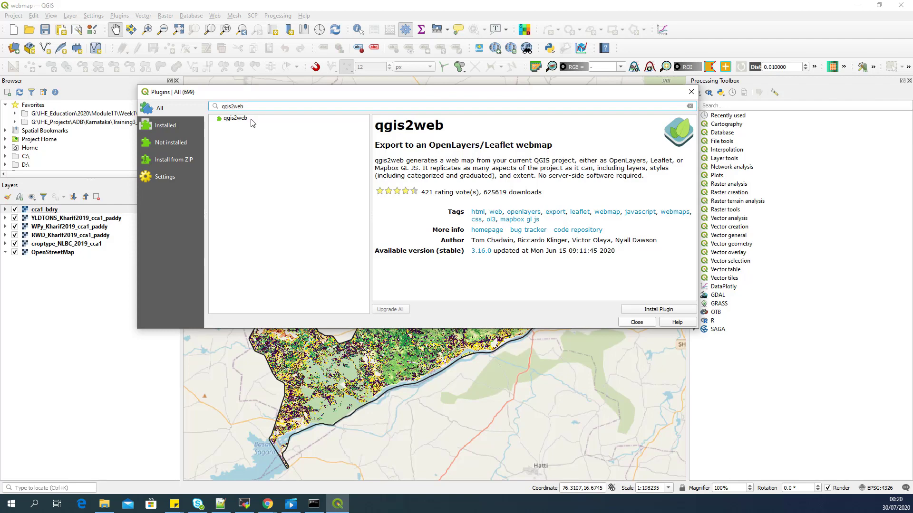
left_click(639, 310)
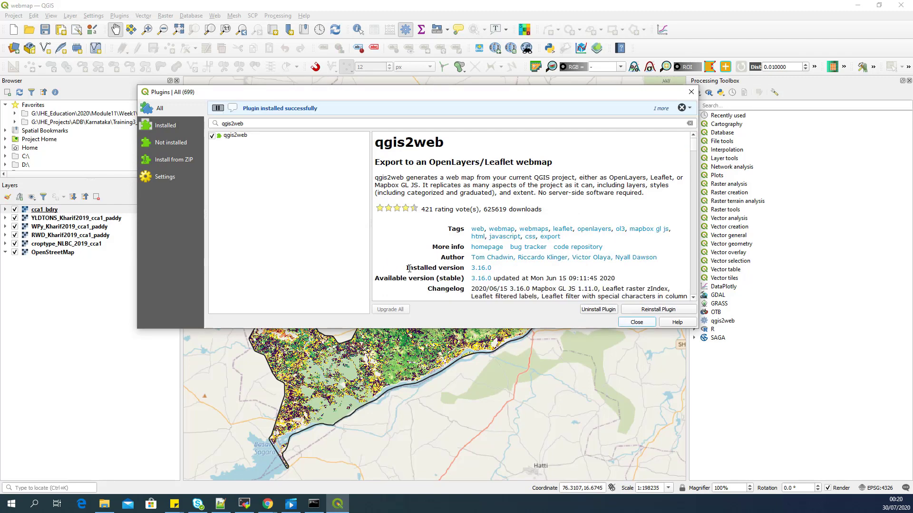
left_click(636, 322)
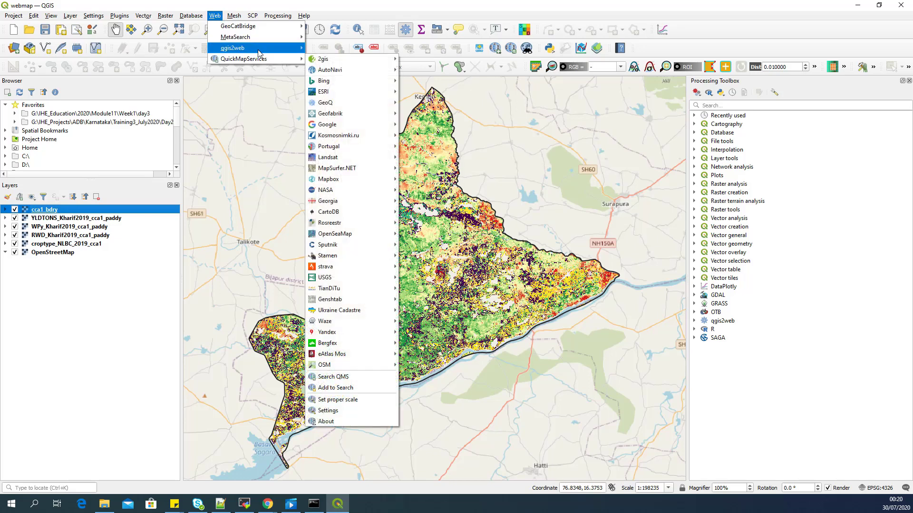
Step: In qgis2web's Export to web map, make croptype, RWD and WPy layers start hidden
mouse_move(258, 51)
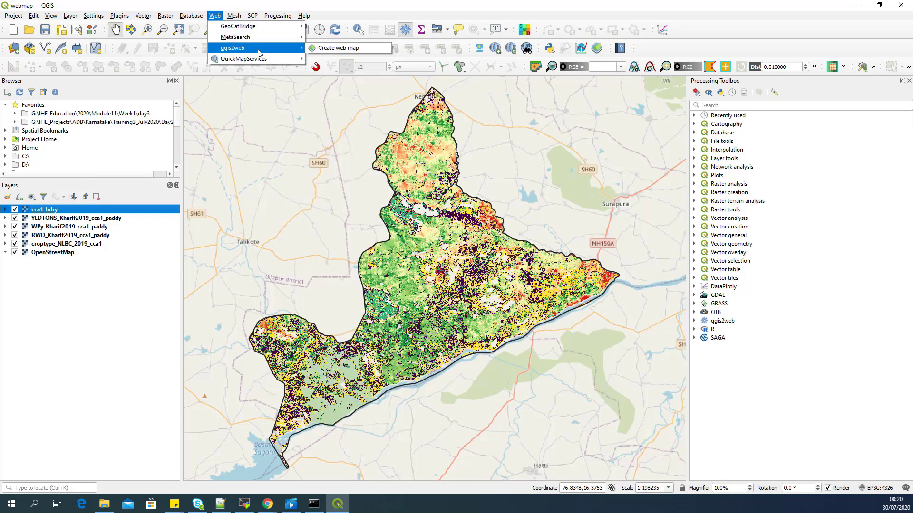
left_click(328, 49)
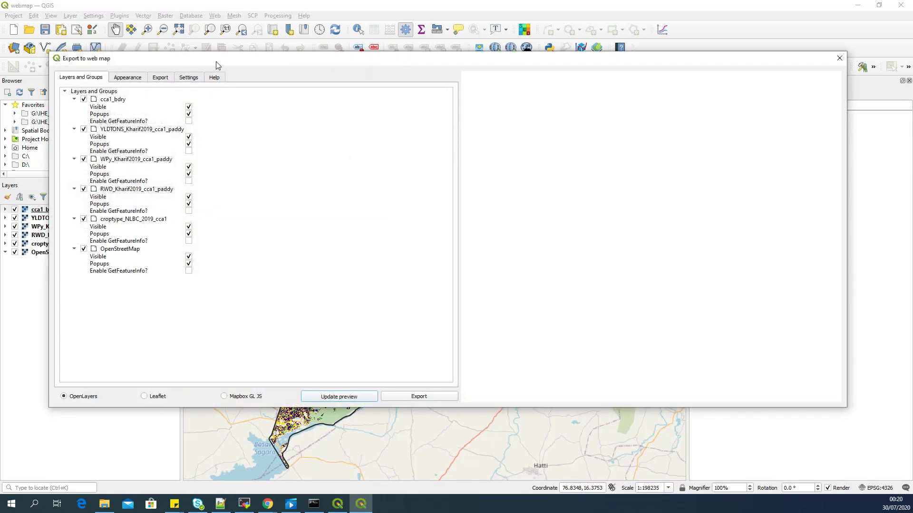
left_click_drag(216, 61, 280, 46)
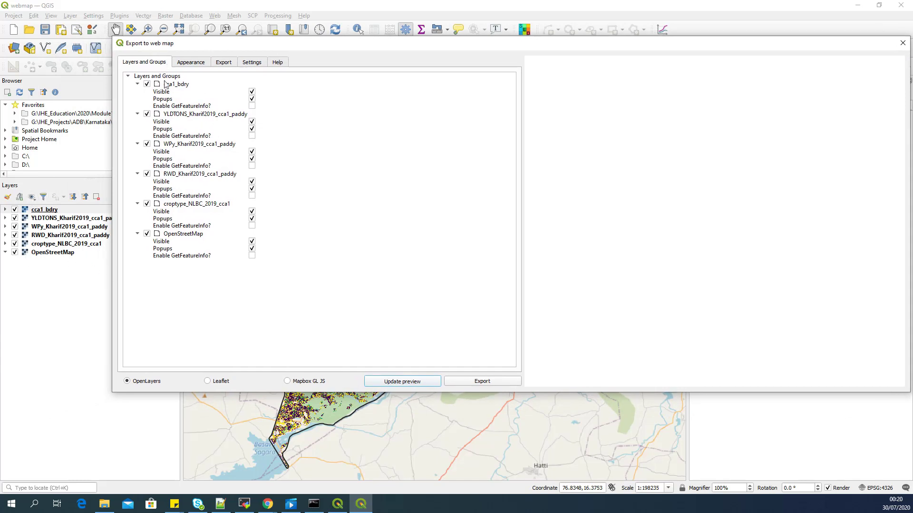
left_click_drag(230, 39, 193, 26)
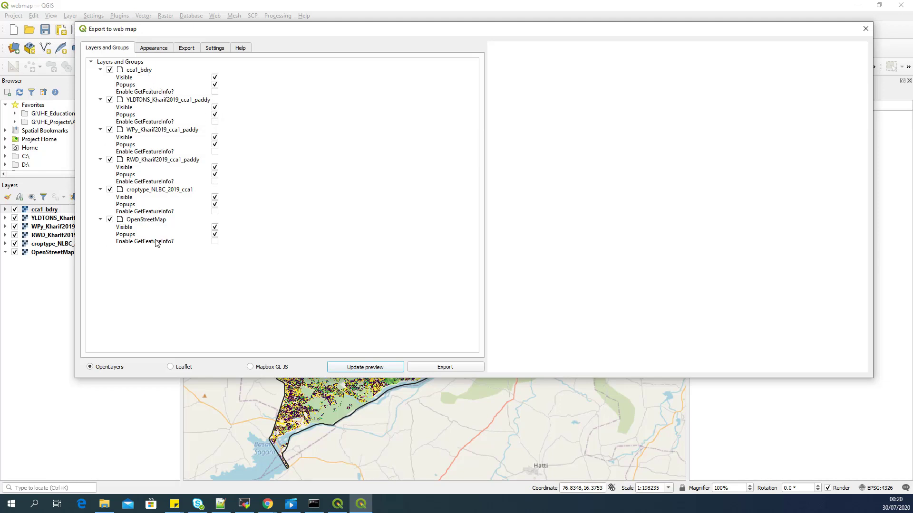
left_click(215, 197)
left_click(215, 166)
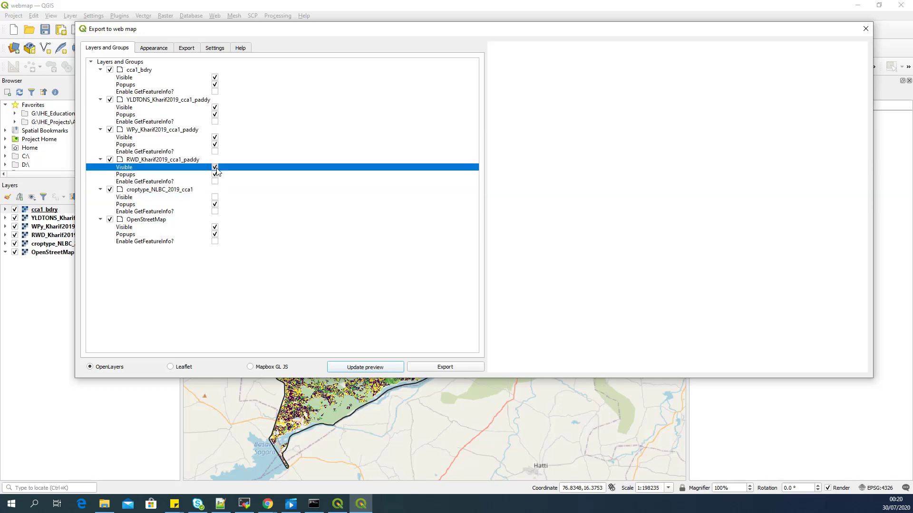
left_click(215, 137)
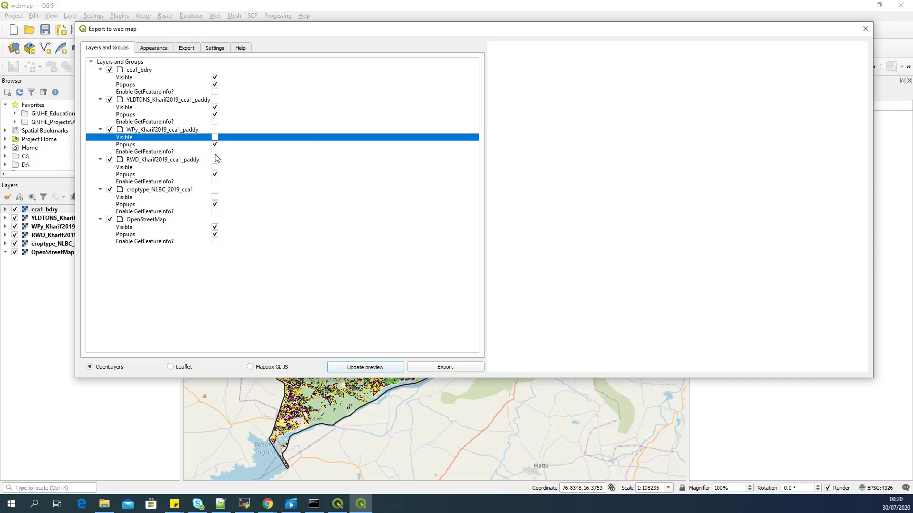
Step: Enable GetFeatureInfo for cca1_bdry, YLDTONS, WPy, RWD and croptype_NLBC_2019_cca1
left_click(215, 92)
left_click(214, 121)
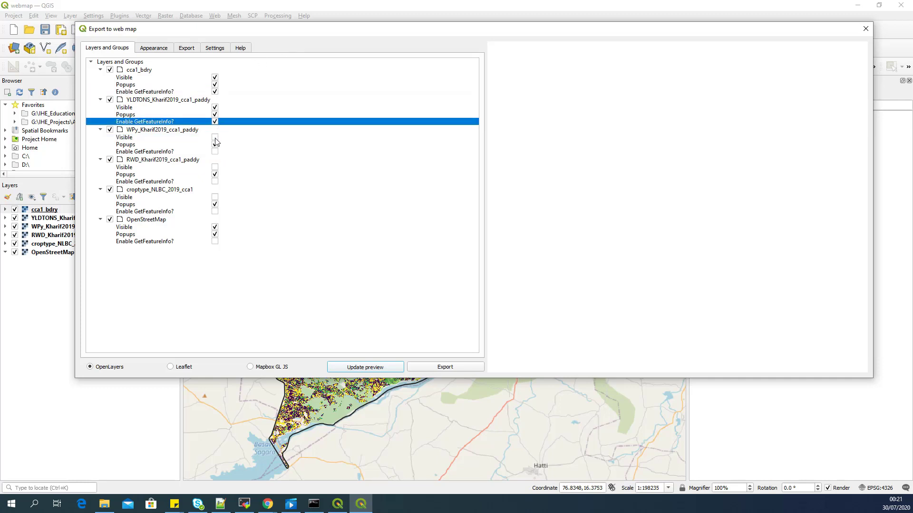
left_click(215, 151)
left_click(215, 189)
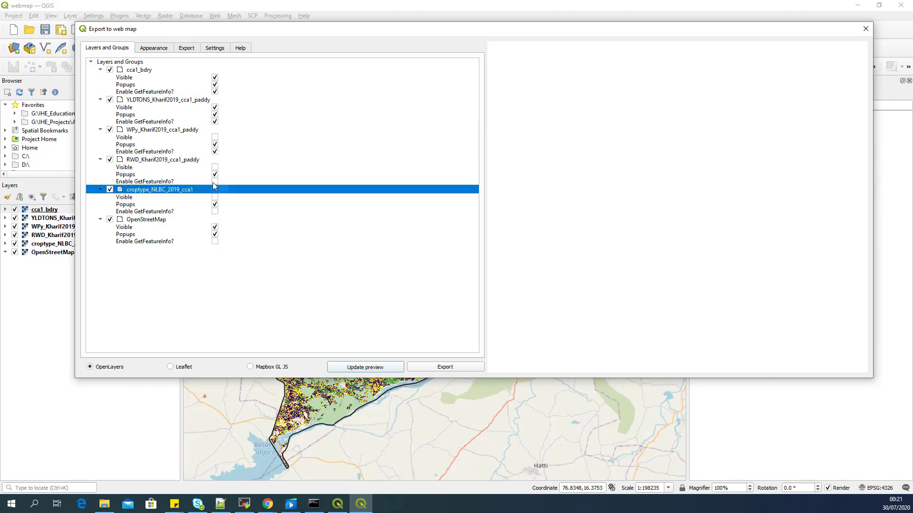
left_click(215, 181)
left_click(215, 211)
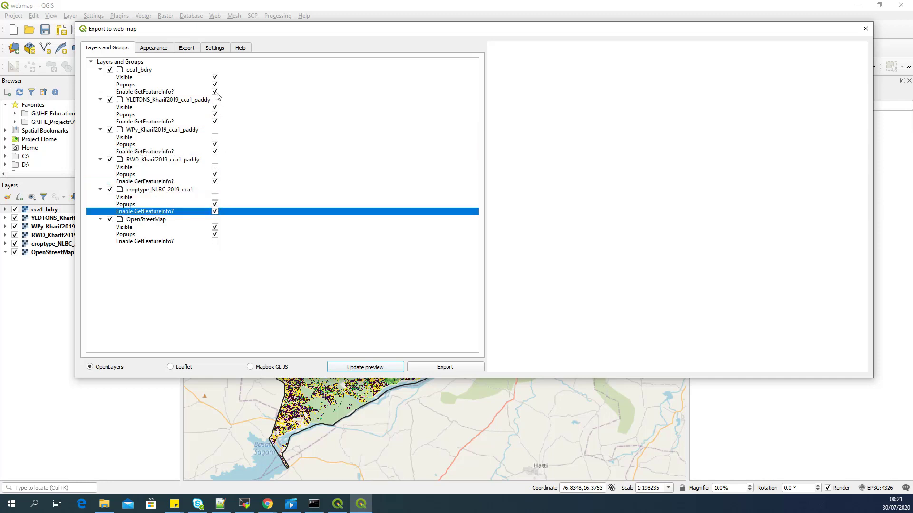
left_click(215, 92)
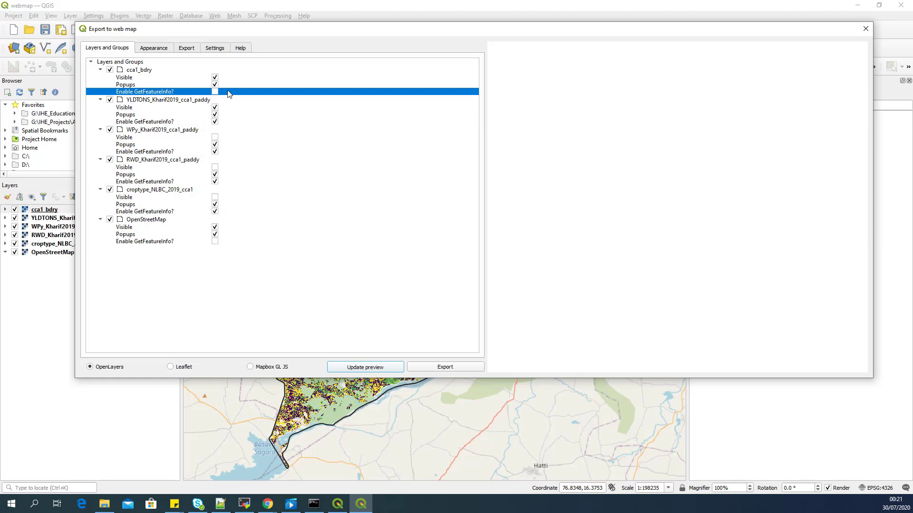
left_click(214, 92)
left_click(182, 115)
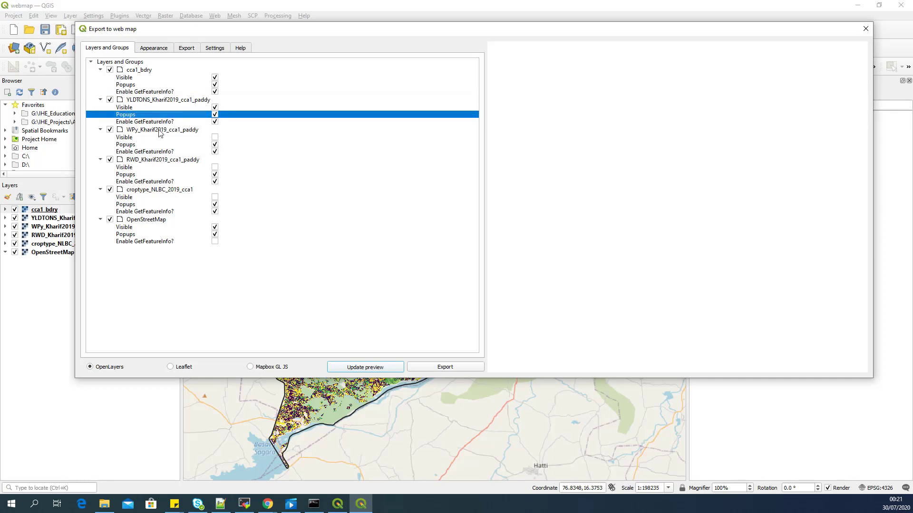
Step: In the Appearance settings, add address search and set the layers list to Collapsed
left_click(161, 51)
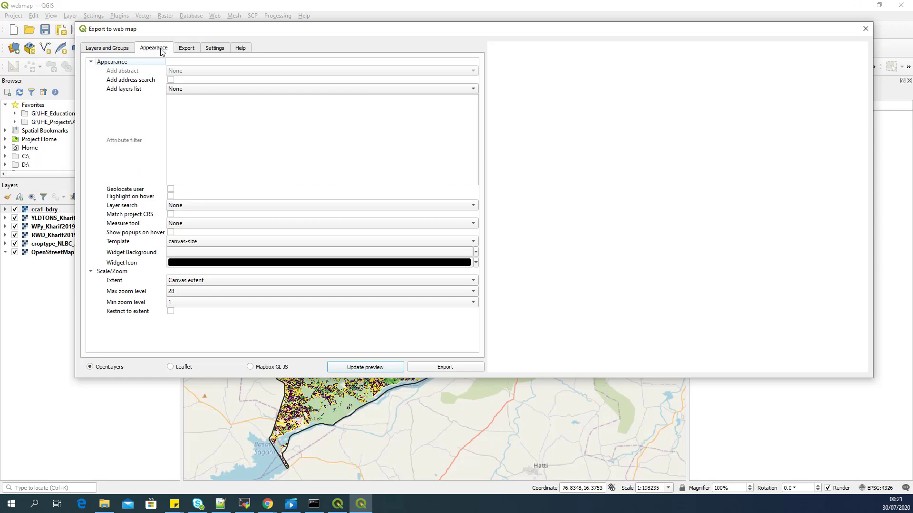
left_click(171, 80)
left_click(180, 90)
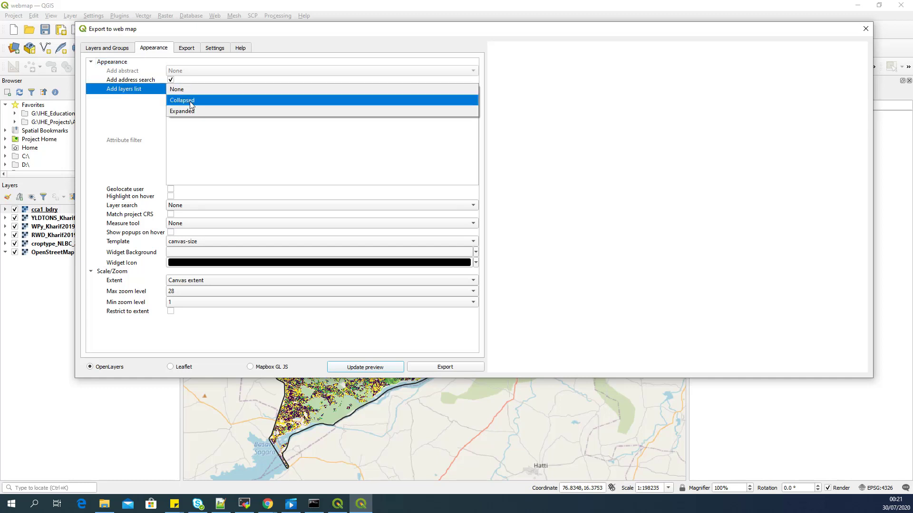
left_click(189, 102)
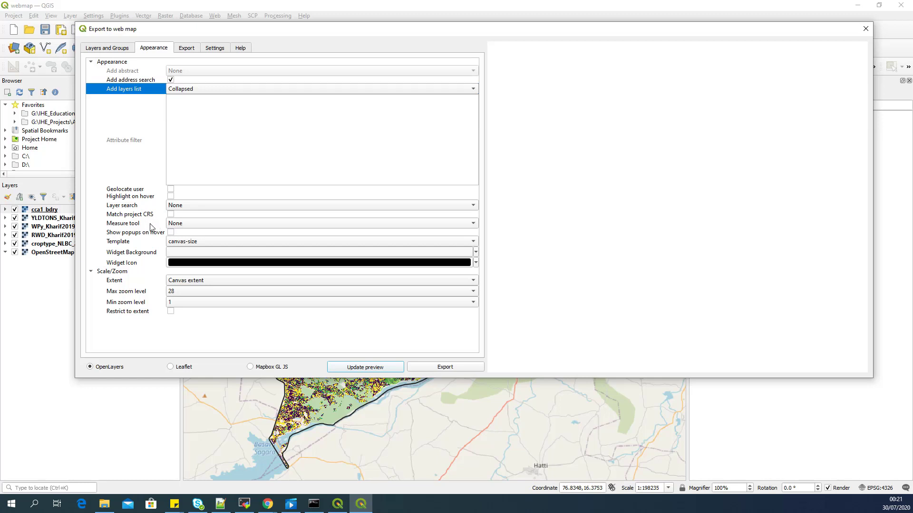
Step: Set the measure tool to Metric and the page template to full-screen
left_click(177, 224)
left_click(177, 235)
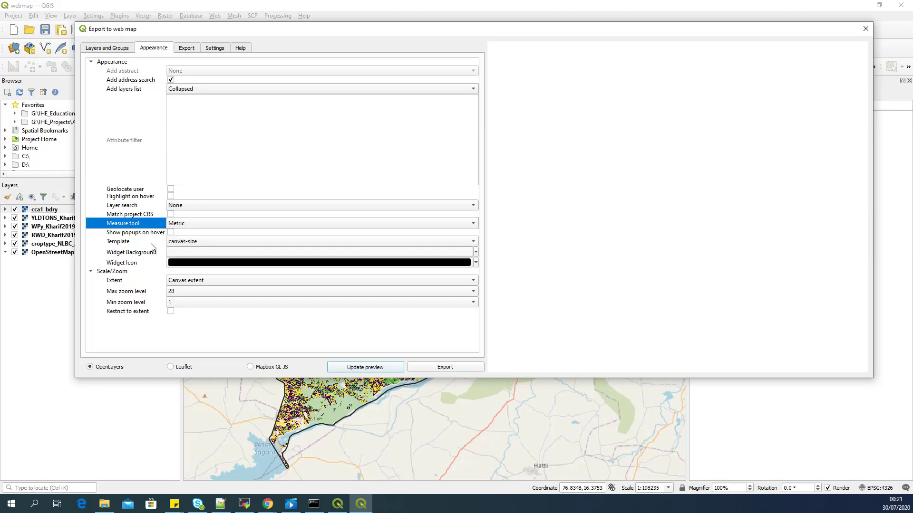
left_click(187, 243)
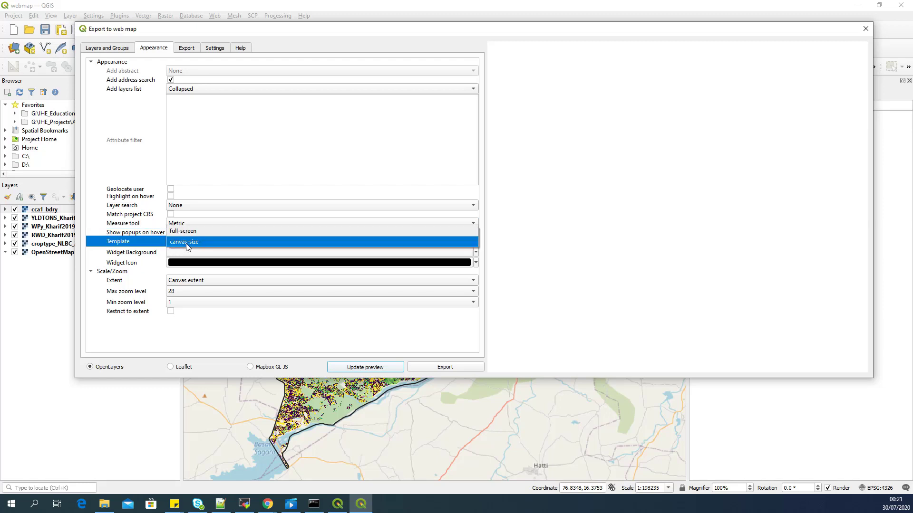
left_click(193, 235)
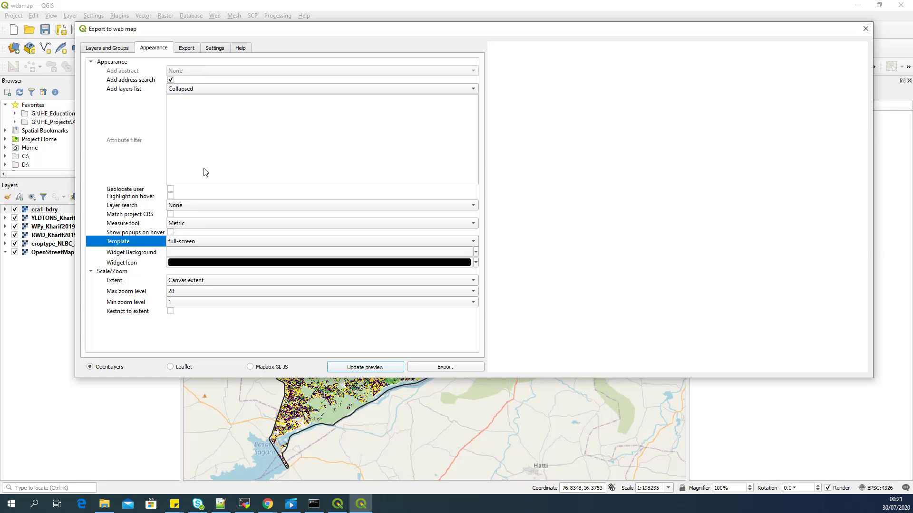
Step: In the Export settings, keep the Exporter on Export to folder
left_click(186, 48)
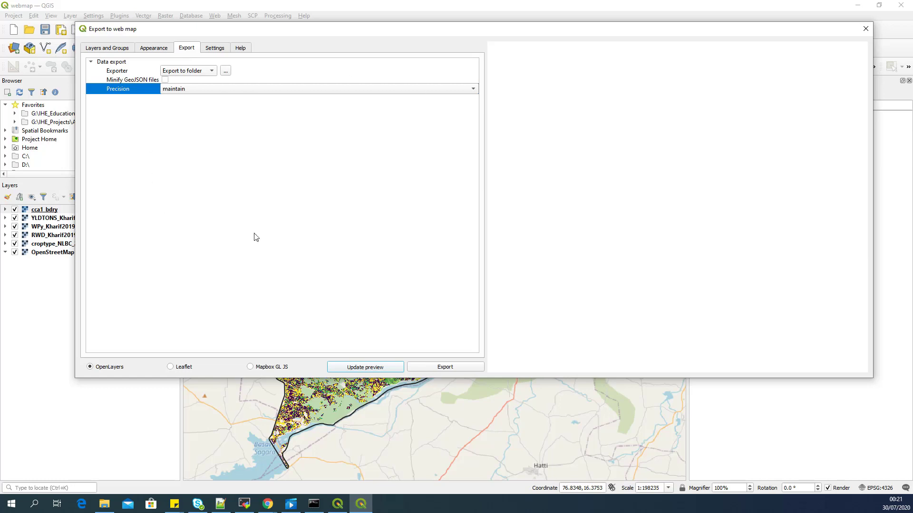
left_click(212, 71)
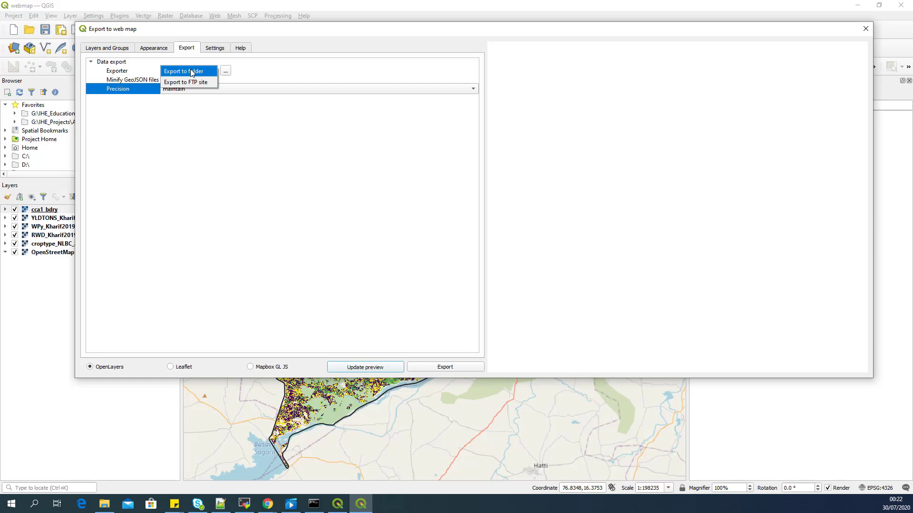
left_click(192, 72)
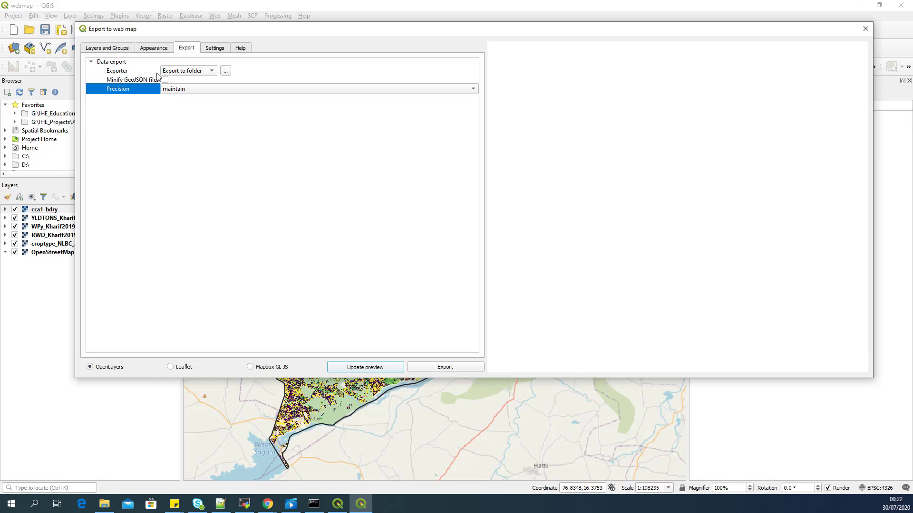
Step: Choose Day2\WP_analysis as the export folder
left_click(226, 70)
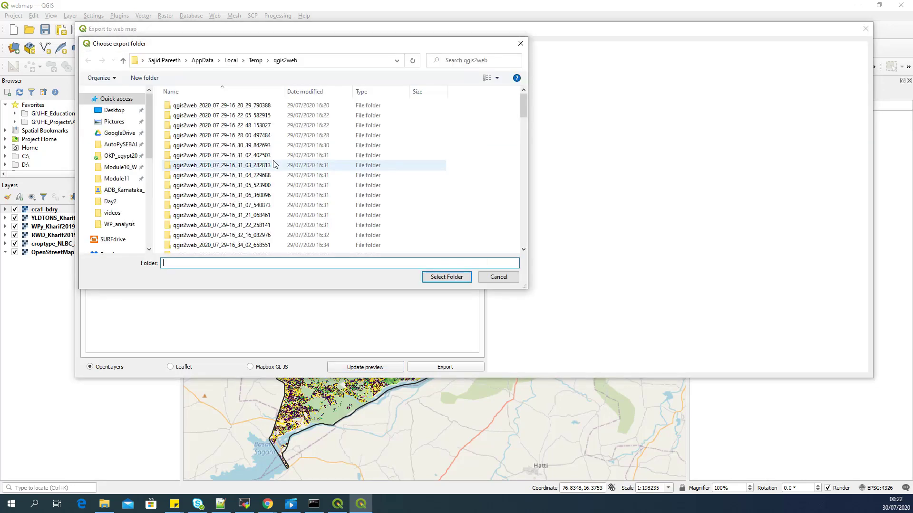
scroll(111, 187, "down", 1)
scroll(111, 186, "down", 1)
left_click(112, 185)
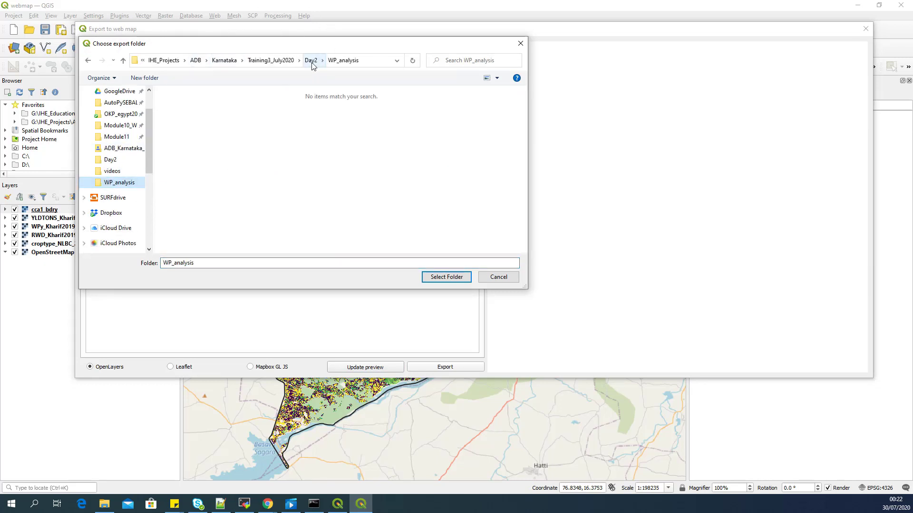
left_click(310, 60)
left_click(207, 137)
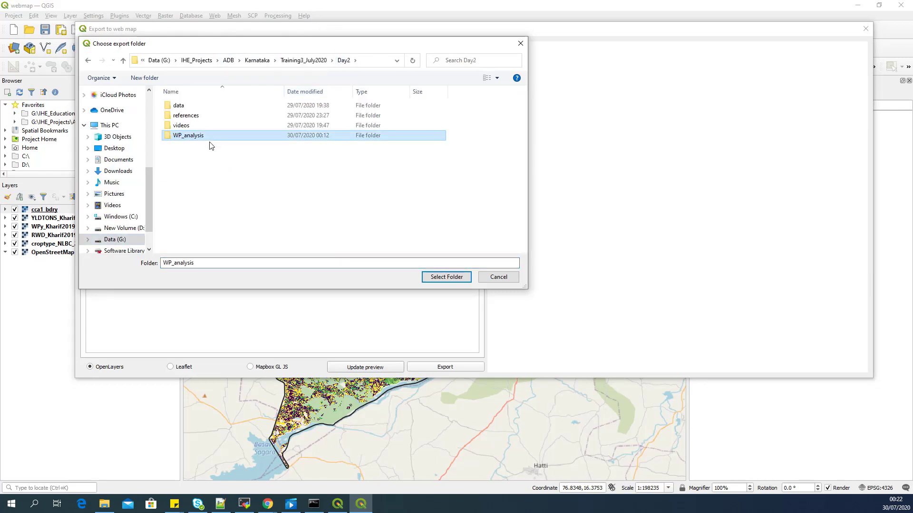
left_click(452, 280)
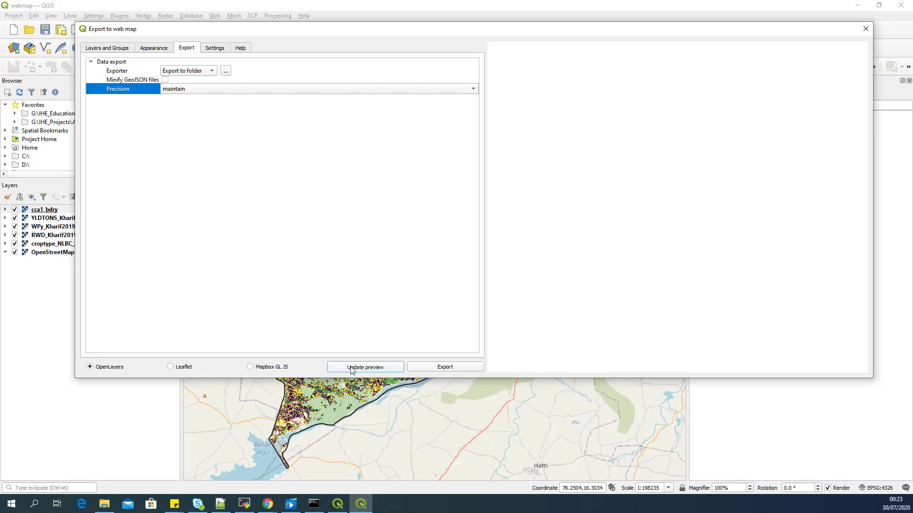
Step: Update the web map preview, try Leaflet, then switch back to OpenLayers
left_click(369, 369)
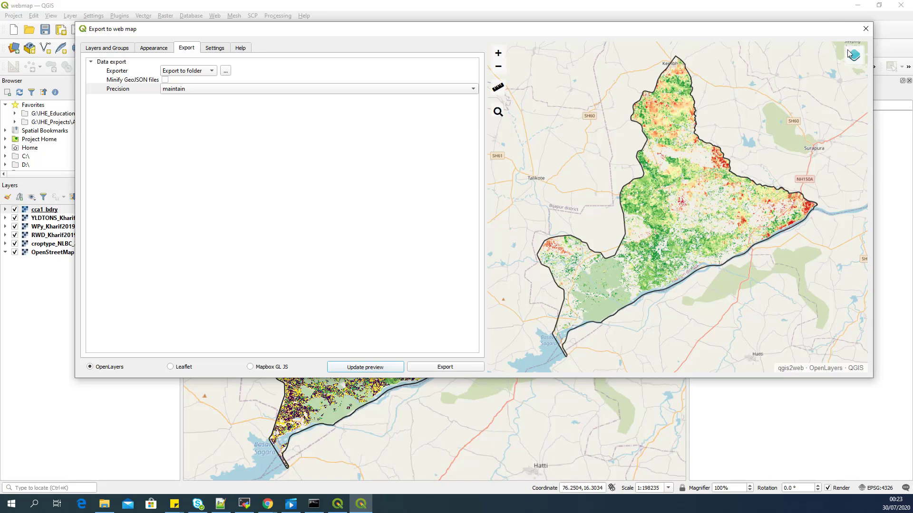
mouse_move(850, 54)
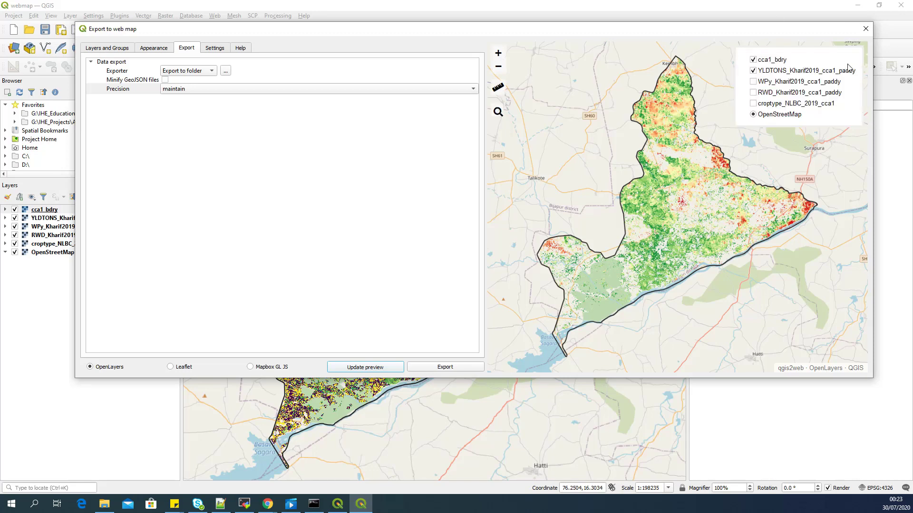
left_click(171, 368)
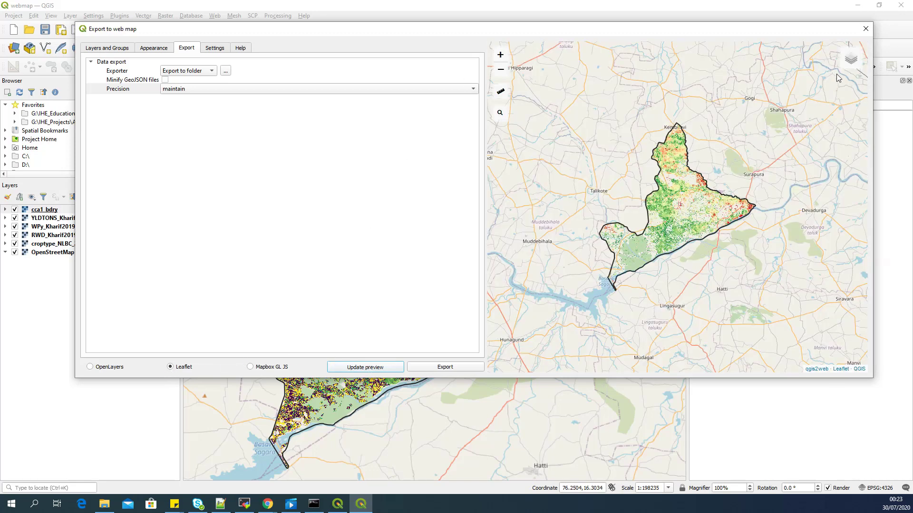
mouse_move(851, 58)
left_click(109, 372)
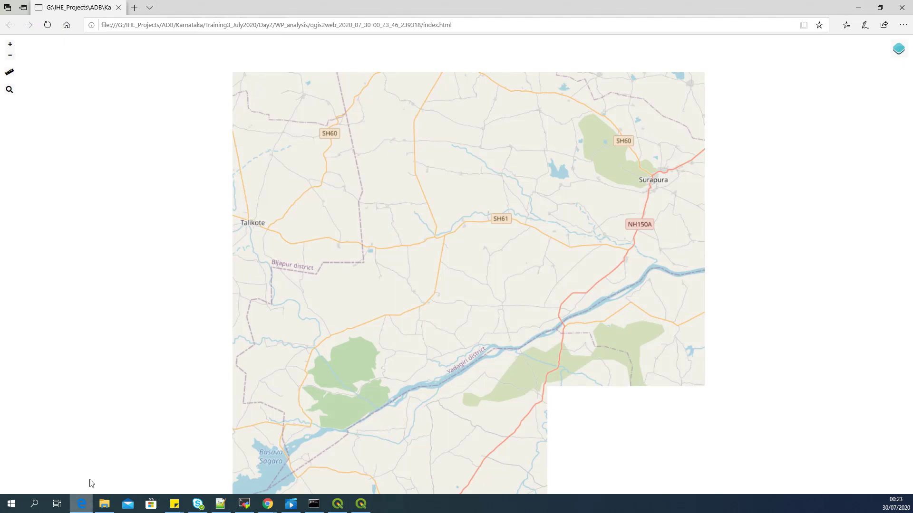
Step: Copy the exported index.html address from Edge's address bar
left_click(334, 25)
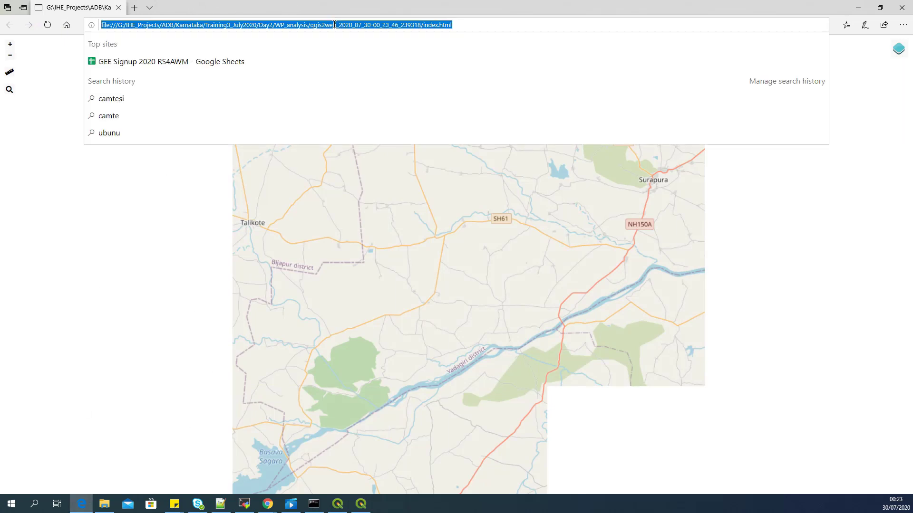
right_click(334, 25)
left_click(337, 53)
Step: Minimize Edge and paste the address into Chrome's new tab to load the map
left_click(858, 7)
left_click(267, 504)
left_click(316, 457)
left_click(211, 23)
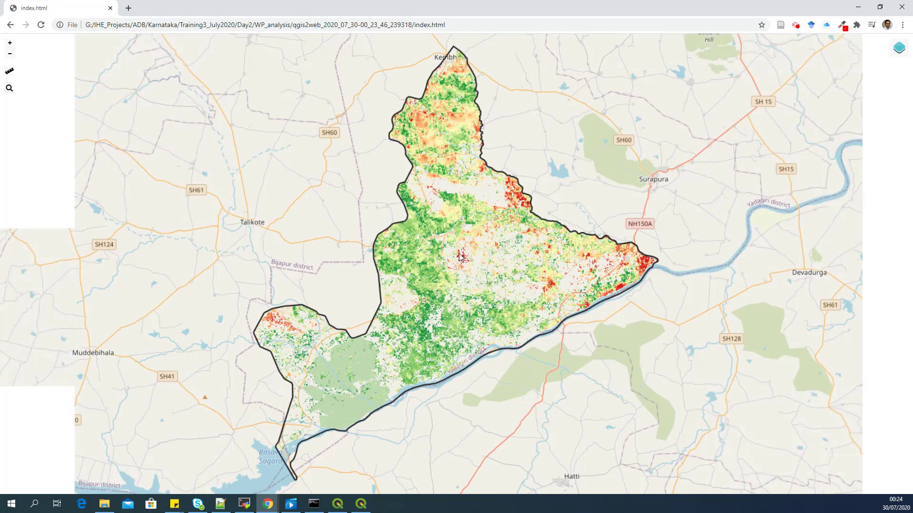
Step: Zoom in, pan the web map, and hide the YLDTONS_Kharif2019_cca1_paddy layer
scroll(440, 235, "up", 1)
scroll(440, 236, "up", 2)
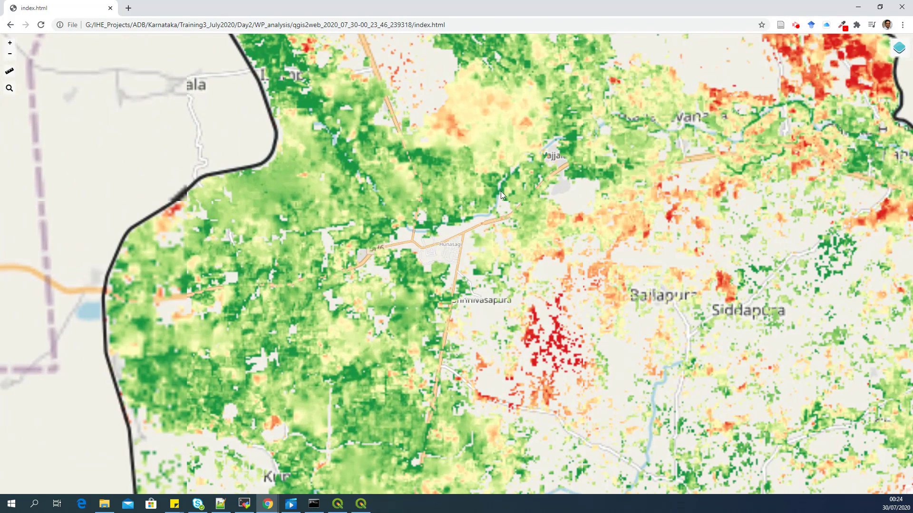
left_click_drag(501, 191, 409, 195)
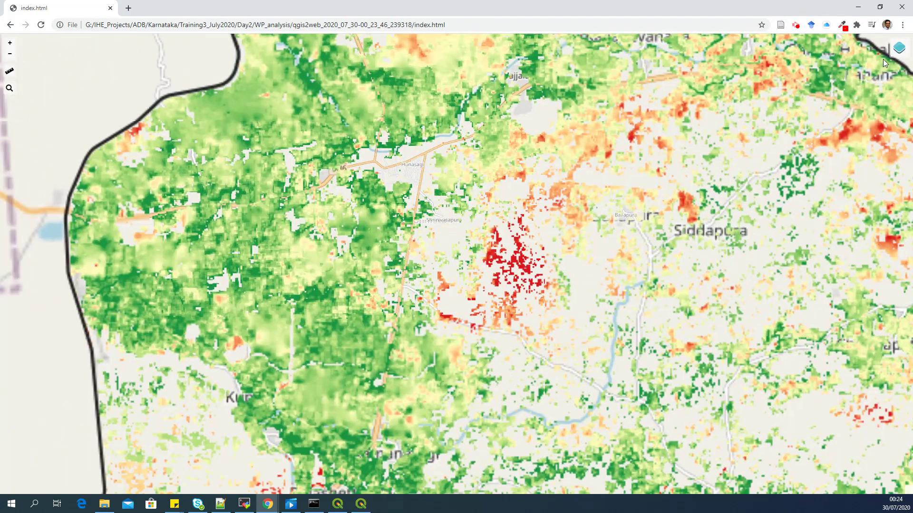
mouse_move(897, 48)
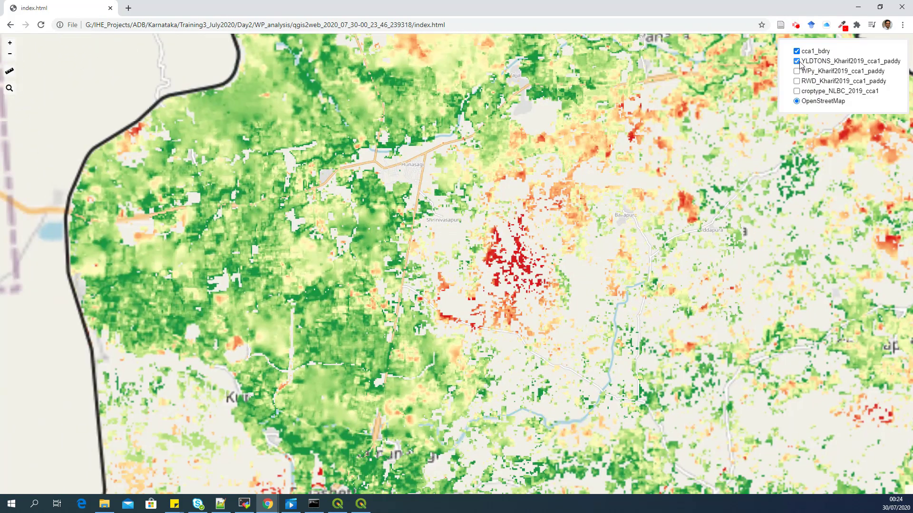
left_click(798, 63)
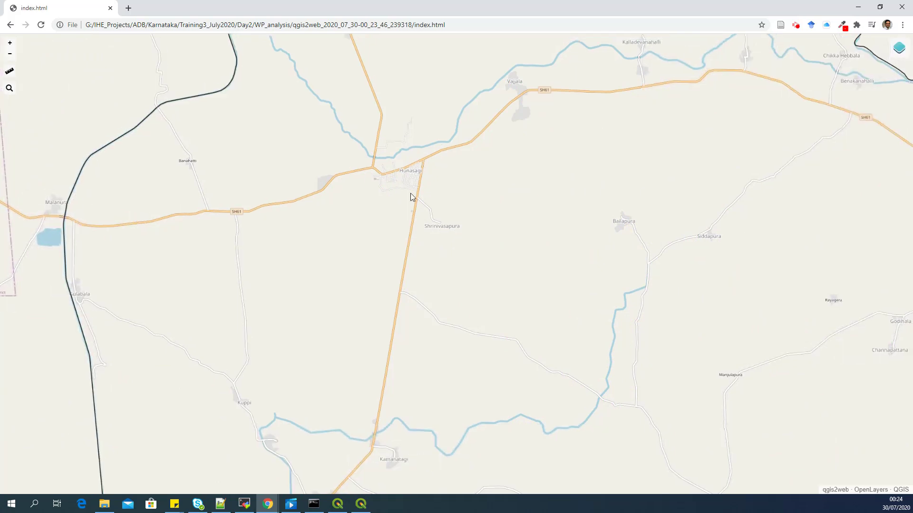
Step: Pan further east and toggle the YLDTONS yield layer on and off again
left_click_drag(398, 222, 317, 269)
left_click_drag(439, 185, 345, 191)
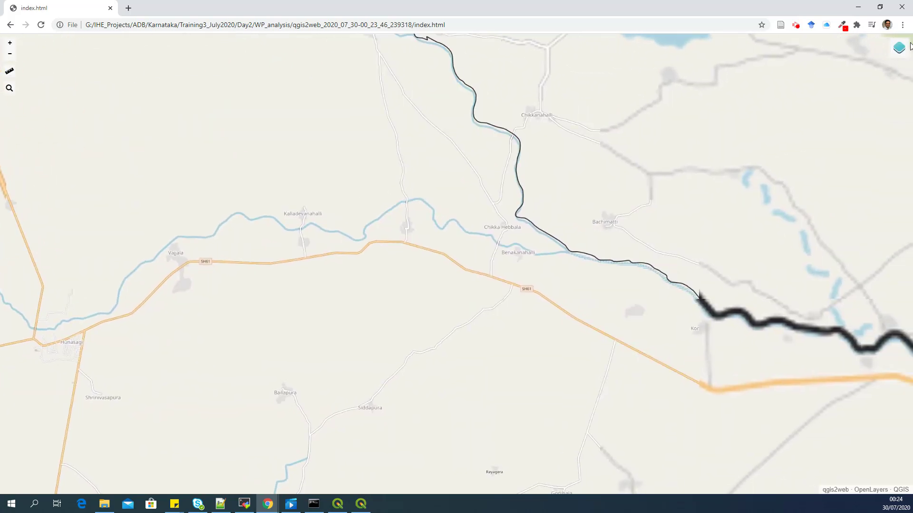
mouse_move(897, 48)
left_click(796, 62)
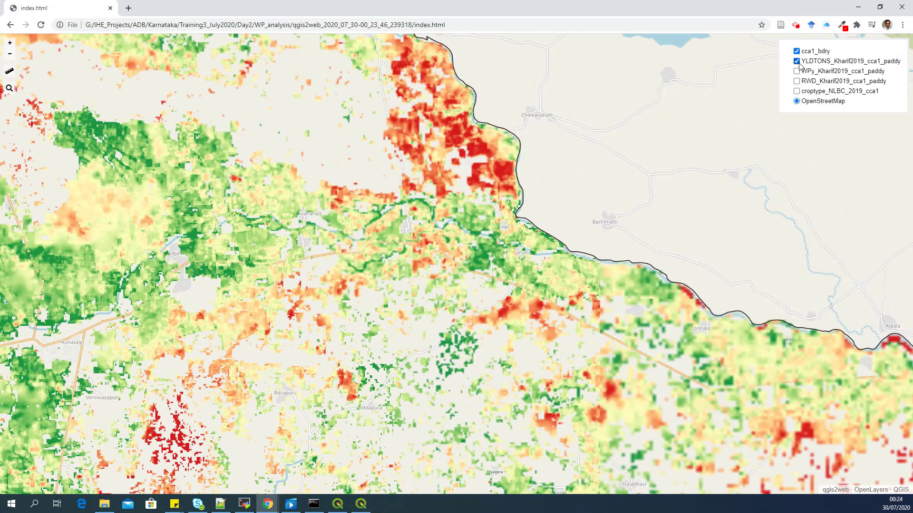
left_click(797, 61)
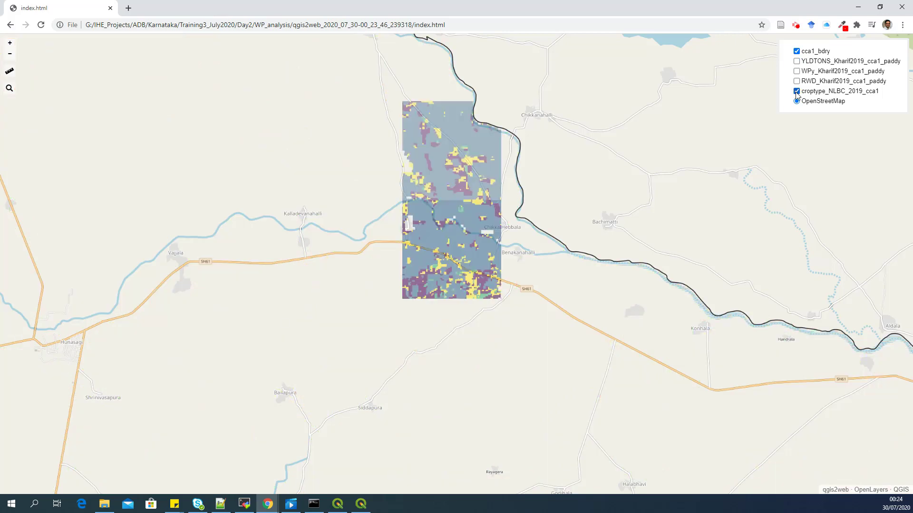
Step: Show the croptype, WPy and YLDTONS layers and centre the yield raster
left_click(796, 91)
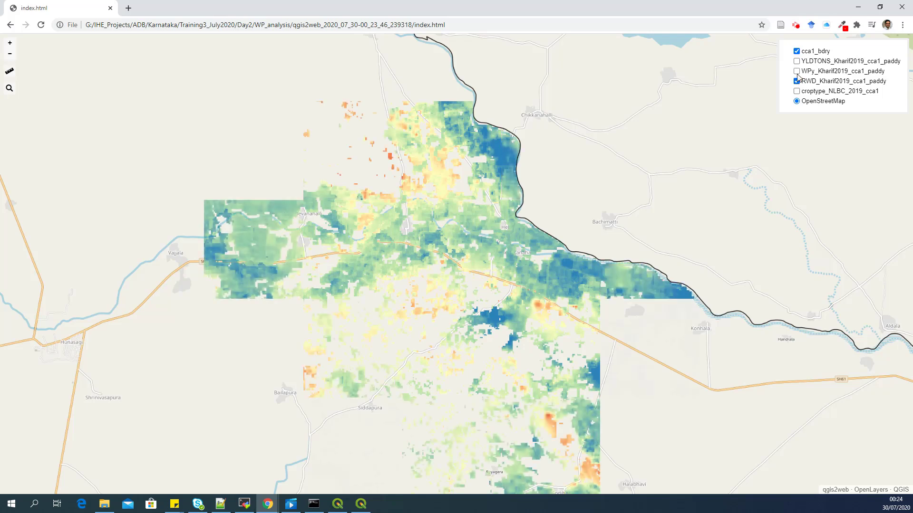
left_click(797, 71)
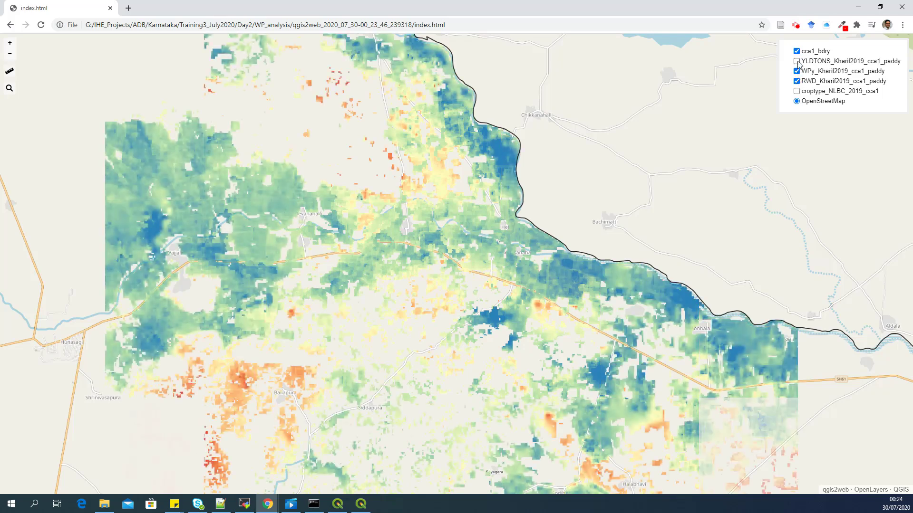
left_click(797, 61)
left_click_drag(333, 216, 480, 185)
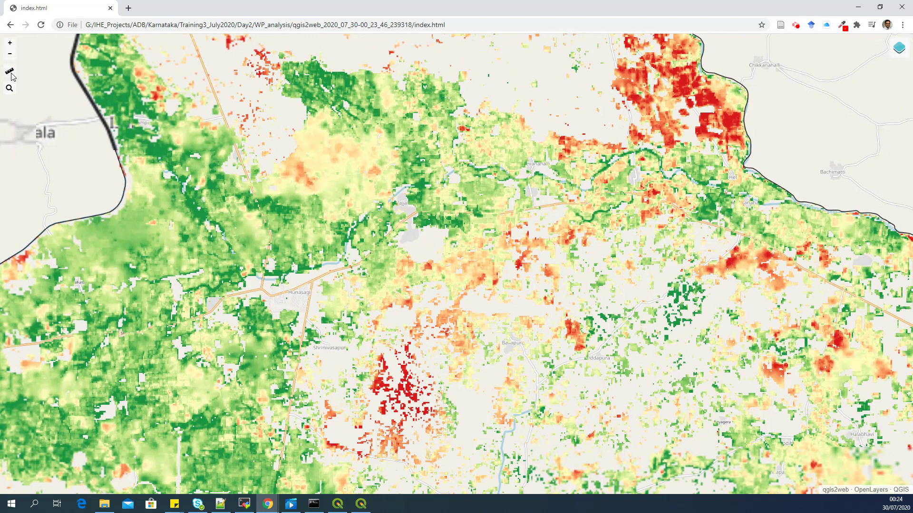
Step: Measure a 4.9 km line across the yield map with the ruler tool
left_click(10, 73)
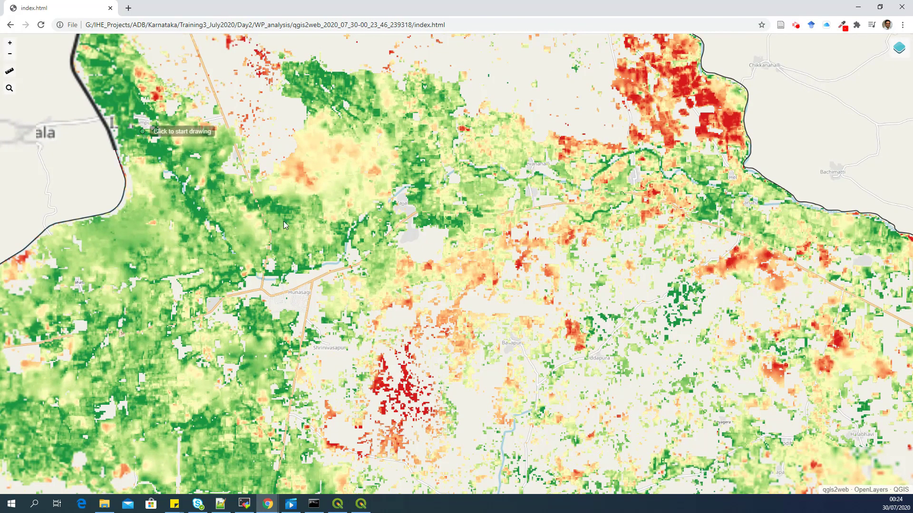
left_click(153, 137)
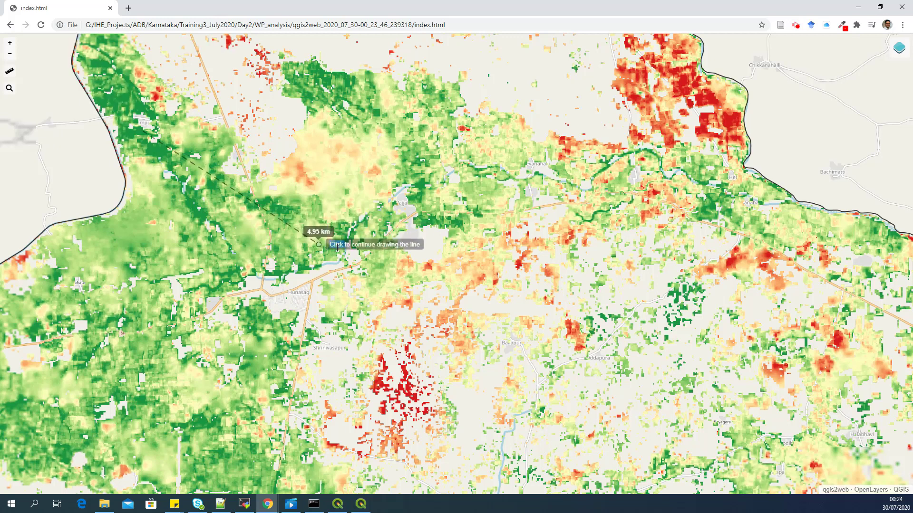
double_click(316, 246)
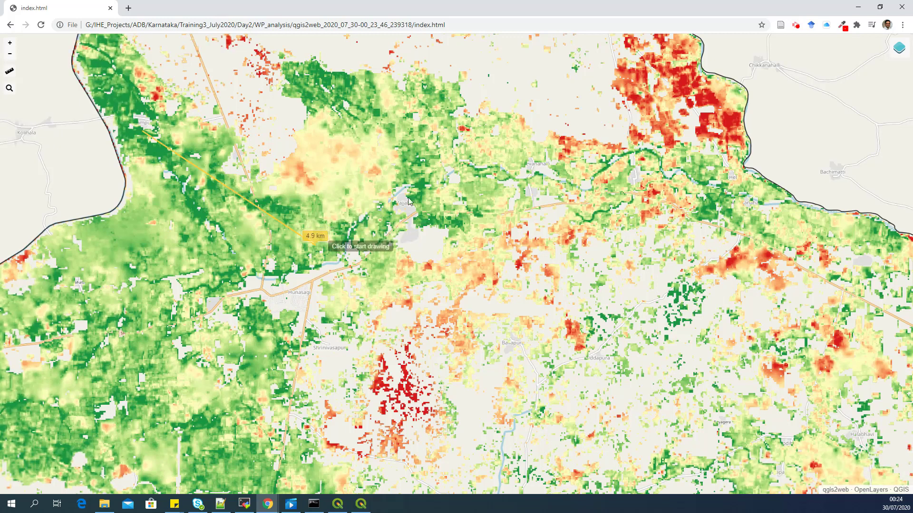
Step: Search for Hunasagi and zoom the web map to the town
left_click(12, 89)
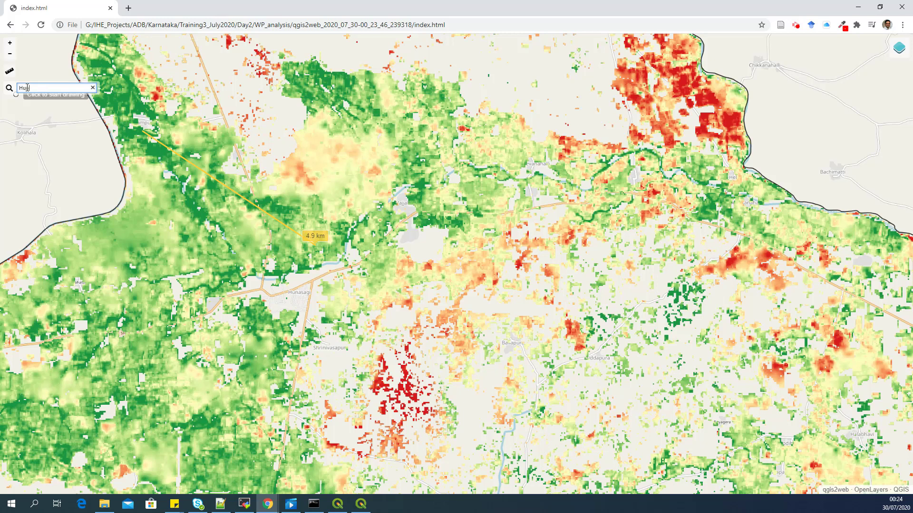
key("Return")
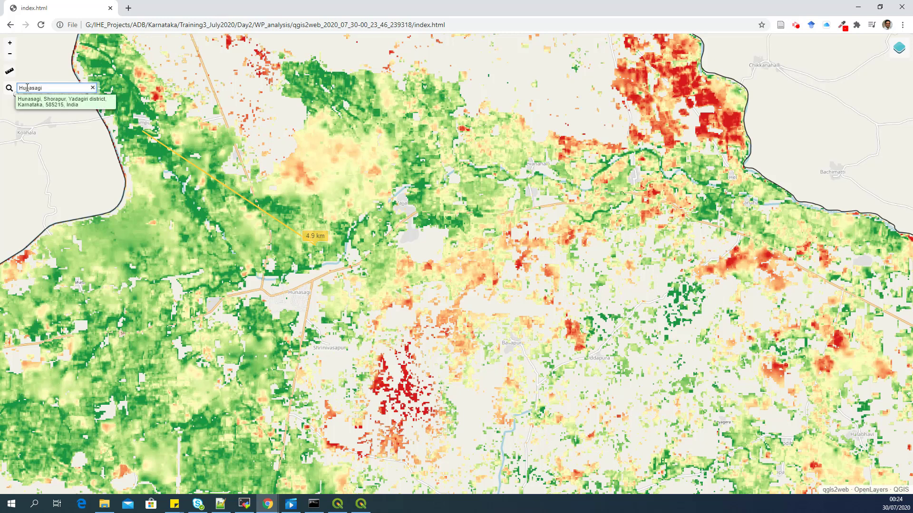
left_click(48, 107)
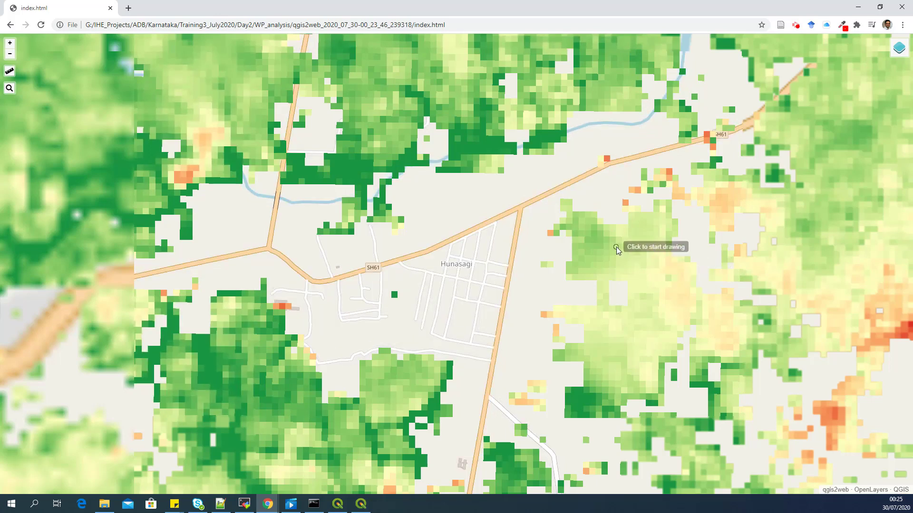
scroll(616, 247, "down", 1)
Step: In File Explorer, browse WP_analysis > qgis2web, then the layers subfolder to find layers.js
left_click(101, 504)
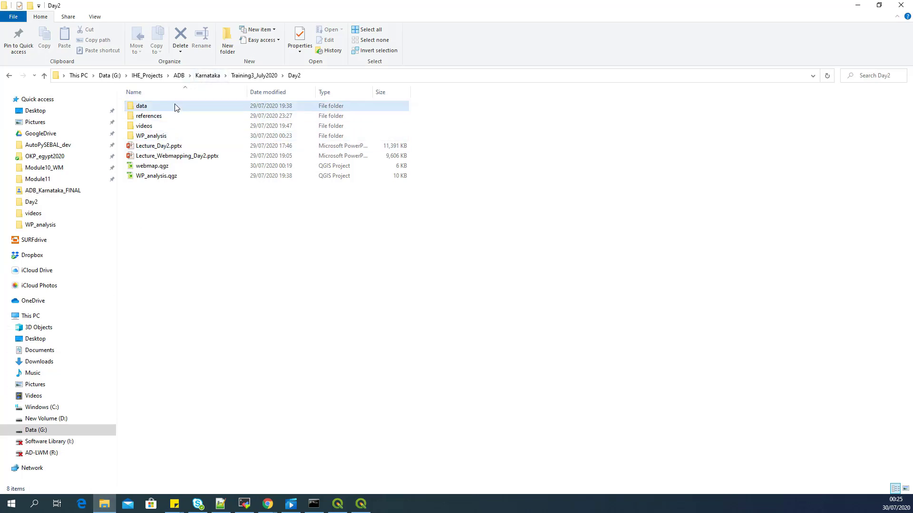
left_click(166, 136)
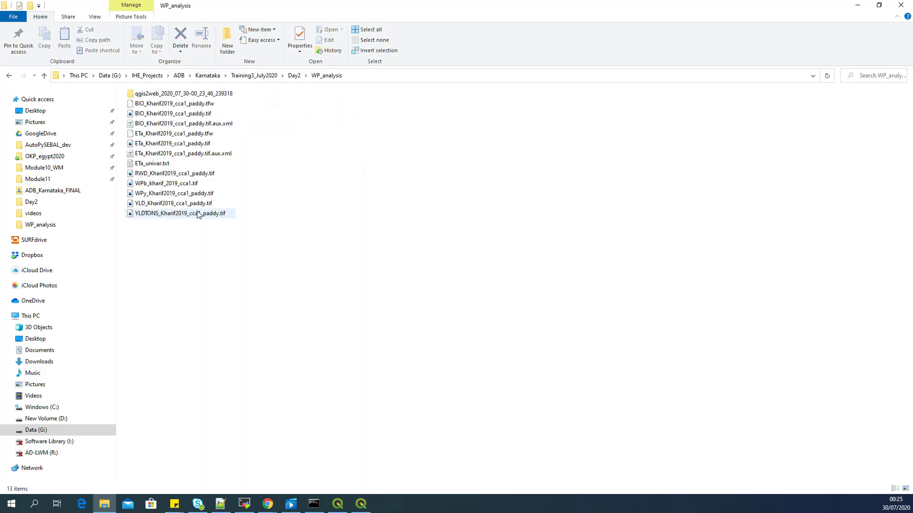
left_click(140, 97)
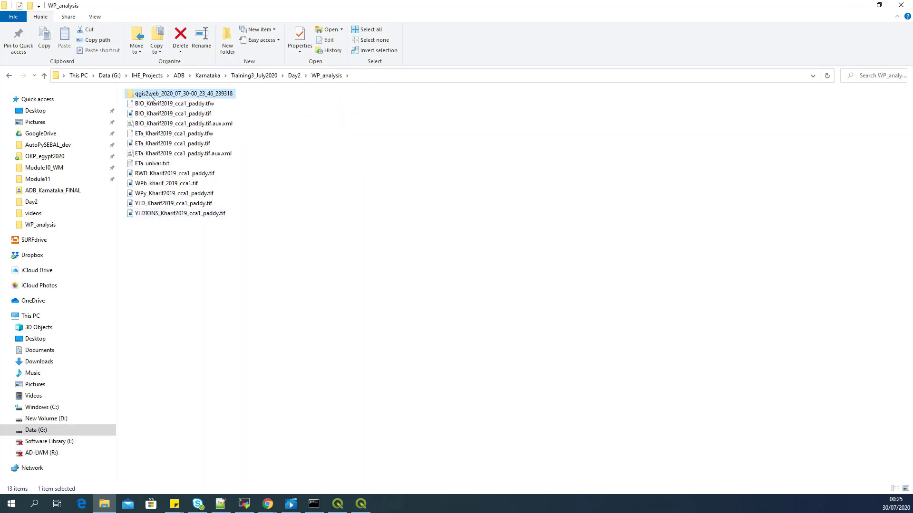
double_click(150, 97)
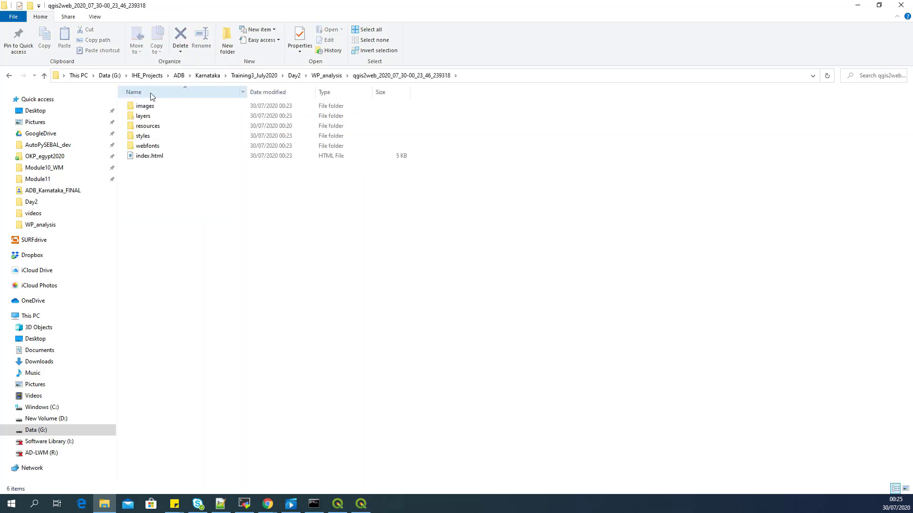
left_click(155, 158)
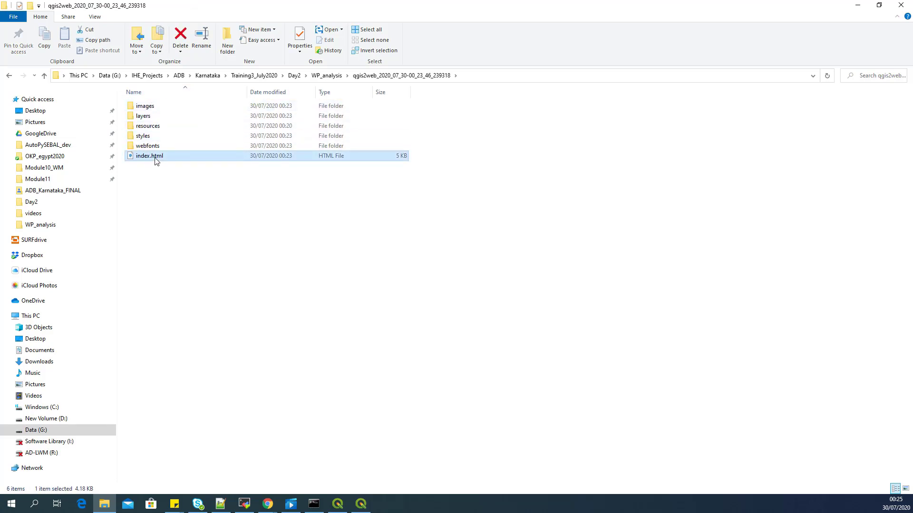
left_click(156, 117)
double_click(156, 117)
left_click(151, 110)
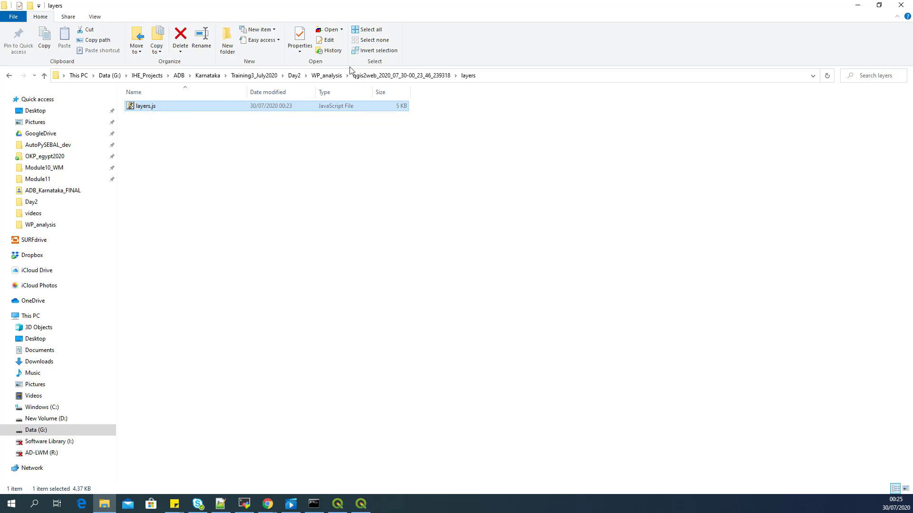
Step: Return to the qgis2web folder, then dismiss QGIS's finished export progress report
left_click(366, 76)
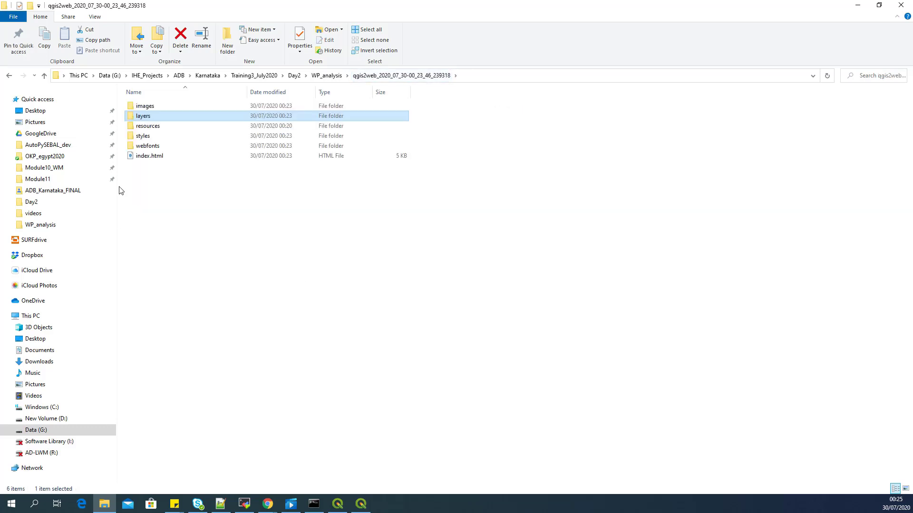
left_click(173, 202)
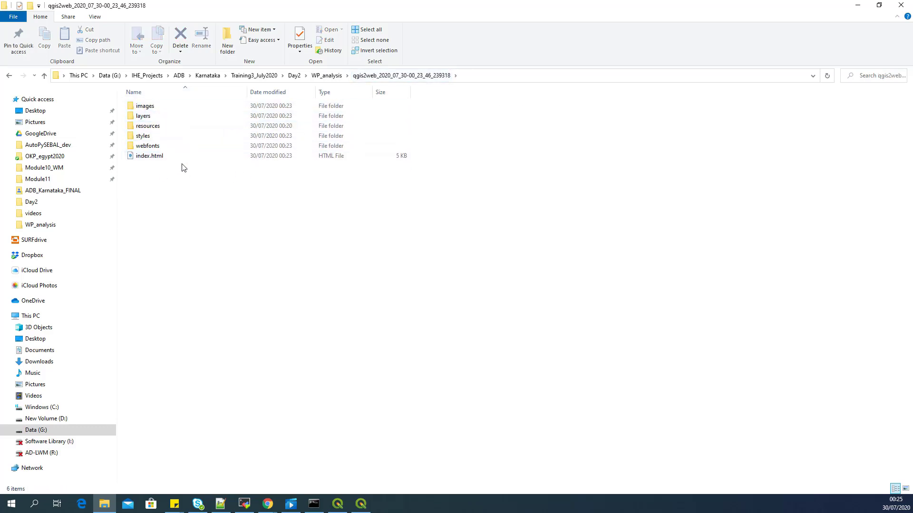
mouse_move(181, 150)
left_click(362, 504)
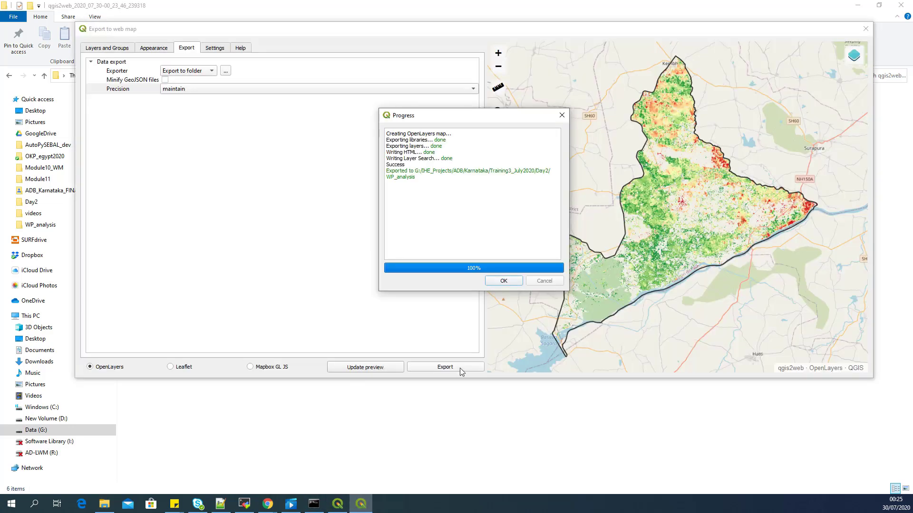
left_click(502, 281)
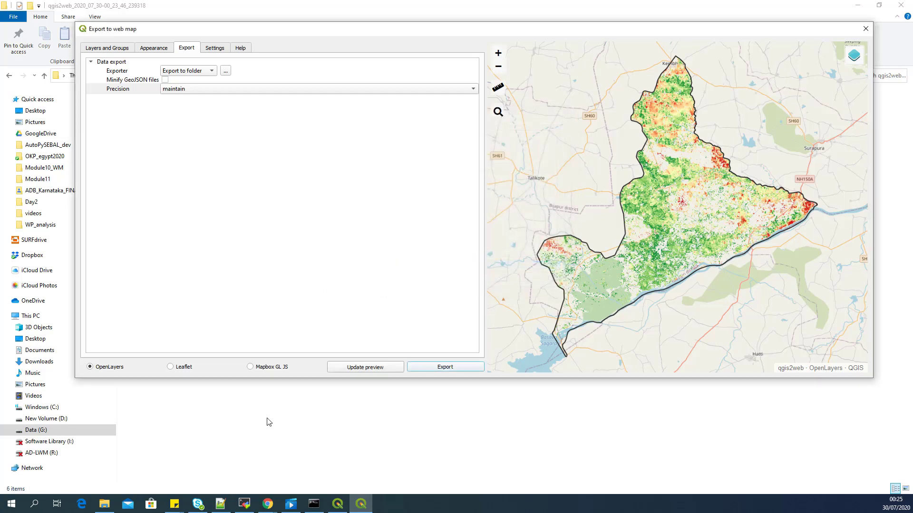